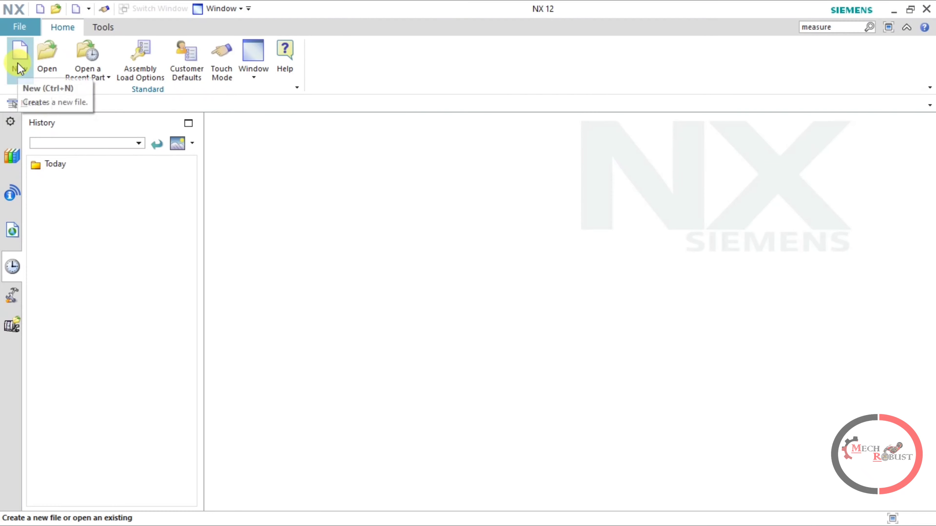
# Create a new millimetre Model part named glass in D:\nxcad\.
pyautogui.click(20, 62)
pyautogui.write('glass')
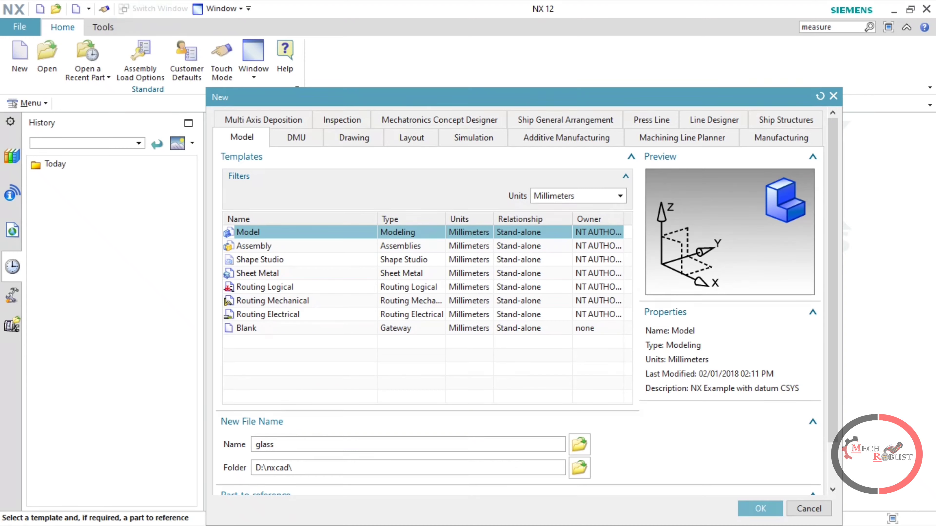
pyautogui.click(749, 510)
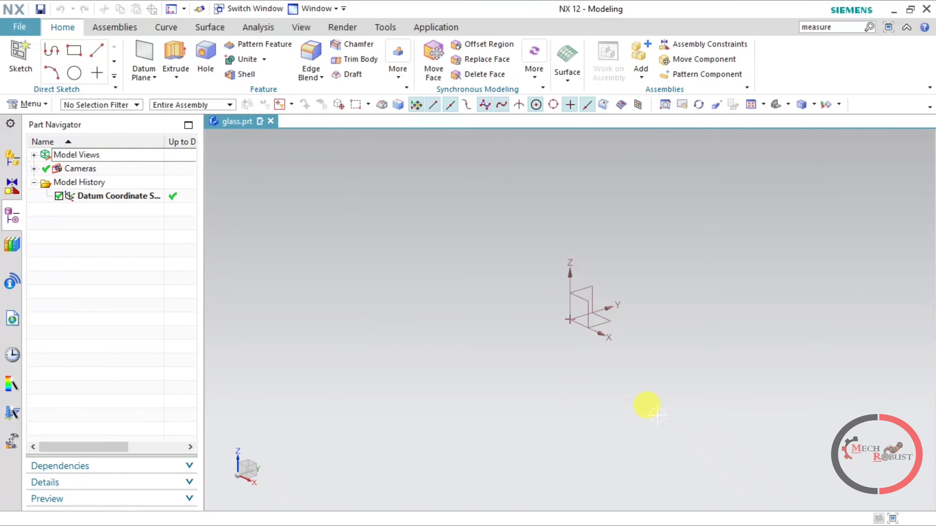
# Start a sketch on the default XY plane and draw a circle centred on the origin.
pyautogui.click(20, 59)
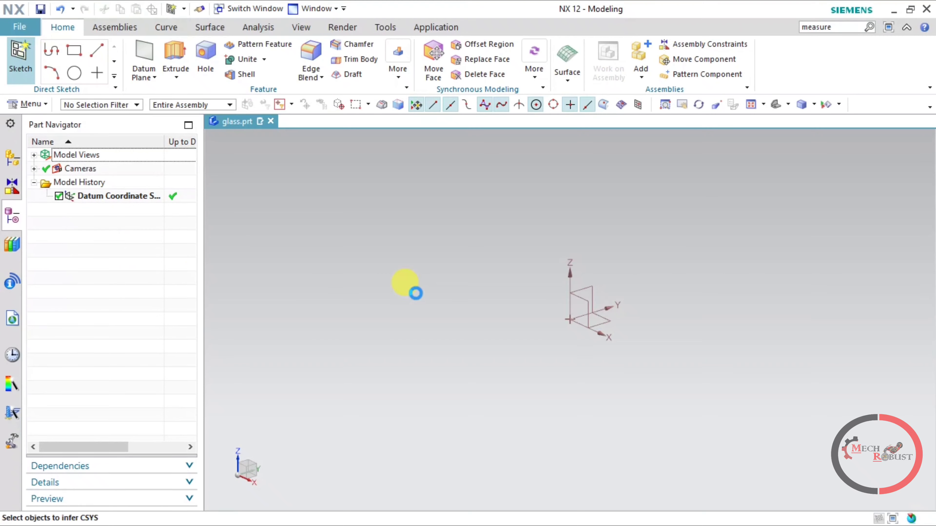
pyautogui.click(246, 181)
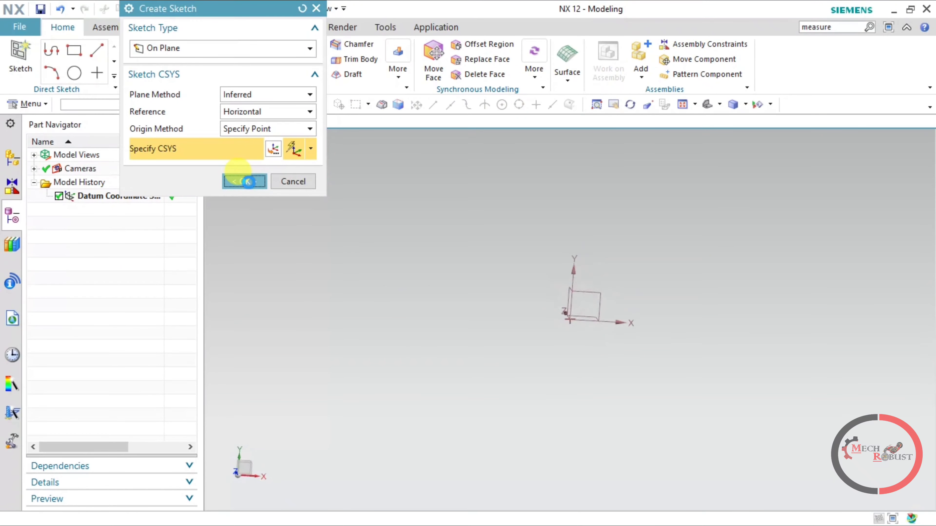
pyautogui.click(165, 53)
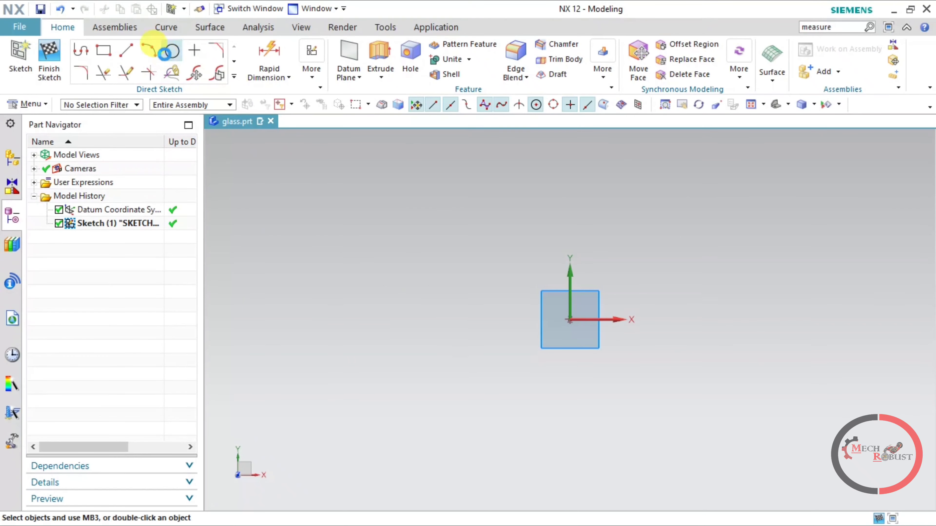
pyautogui.click(569, 320)
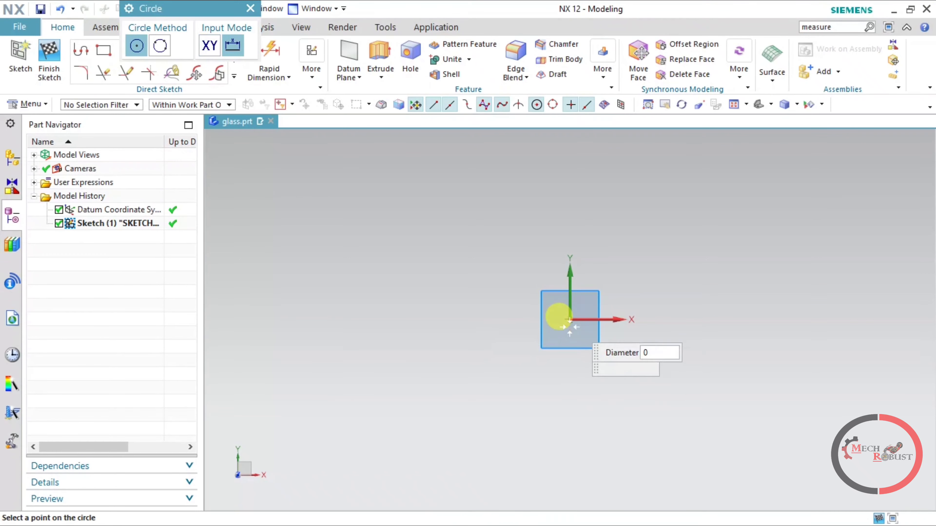
pyautogui.click(685, 388)
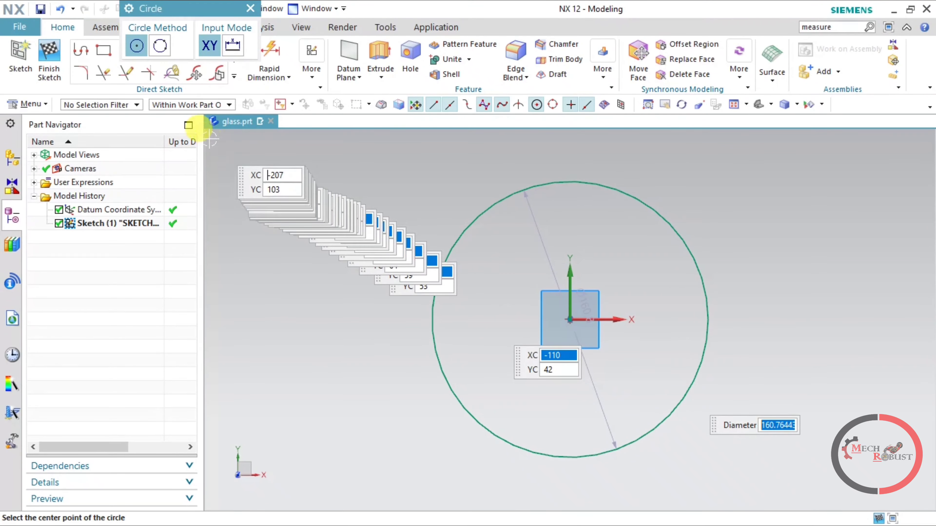
pyautogui.press('Escape')
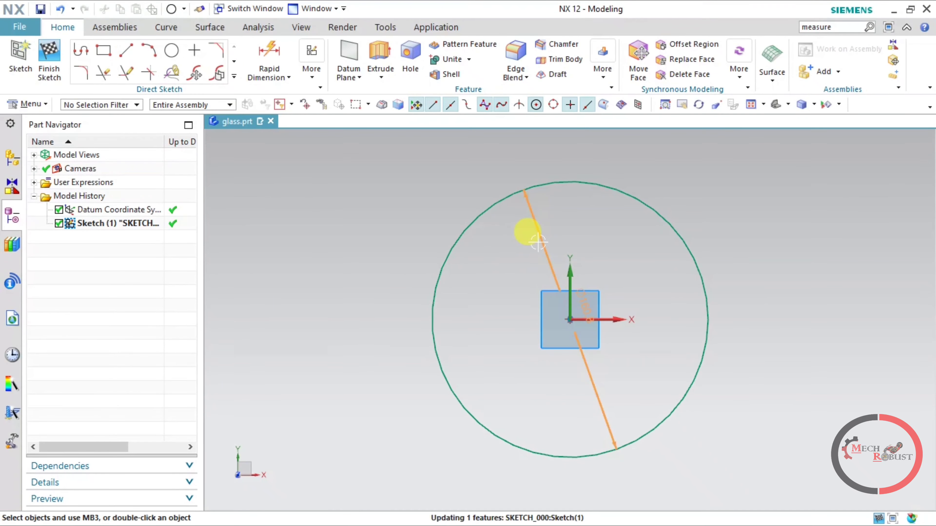
# Set the circle's diameter to 65 mm and finish the sketch.
pyautogui.doubleClick(537, 241)
pyautogui.write('65')
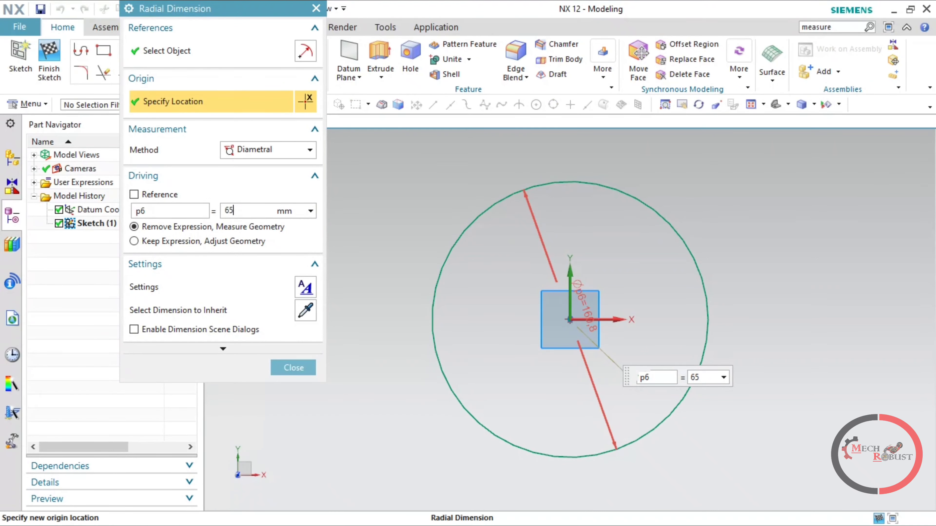
pyautogui.press('Return')
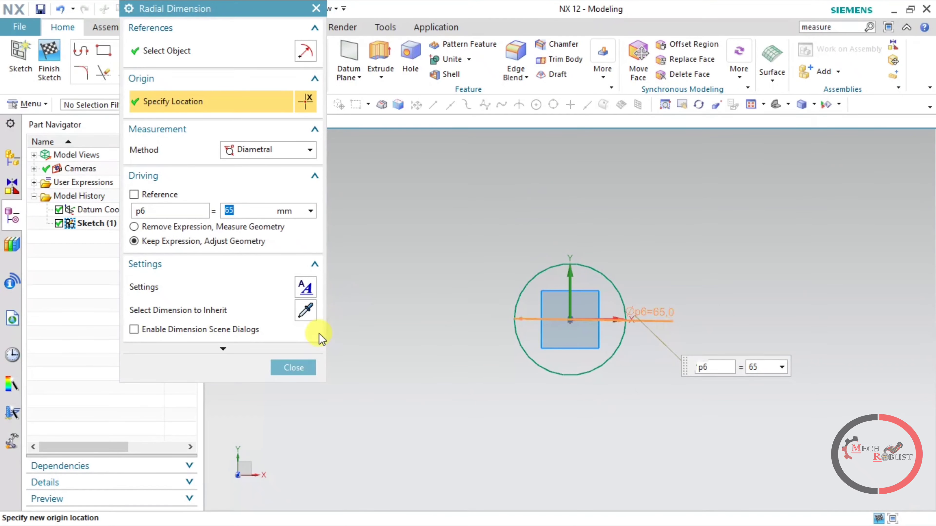
pyautogui.click(299, 368)
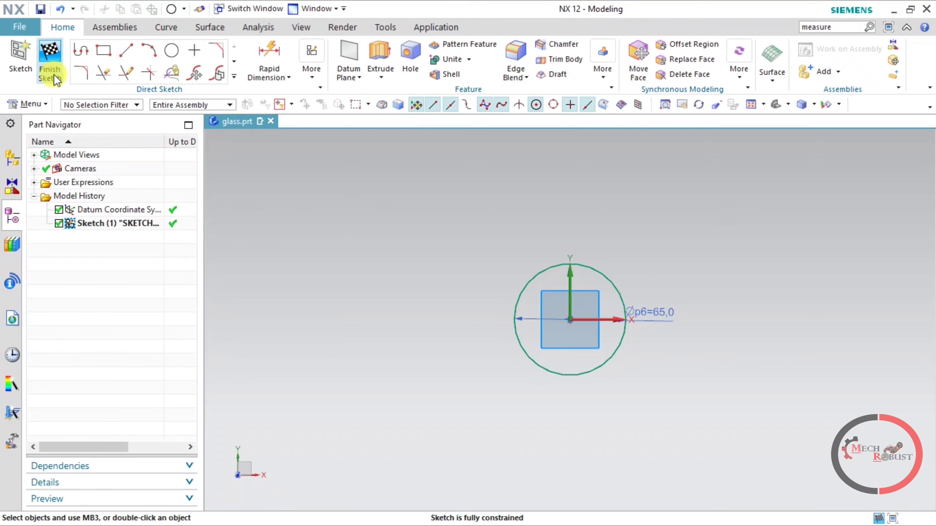
pyautogui.click(51, 71)
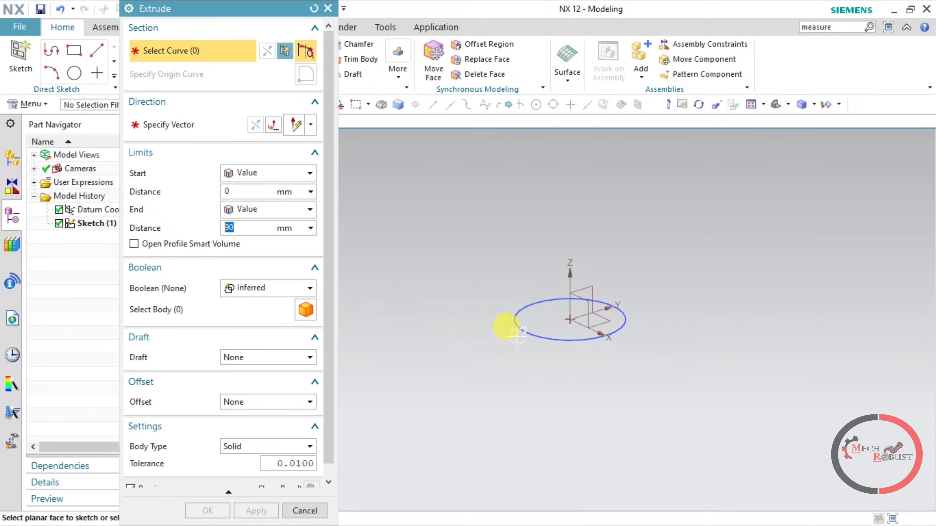
# Extrude the 65 mm circle 90 mm into a solid cylinder.
pyautogui.click(521, 328)
pyautogui.write('9')
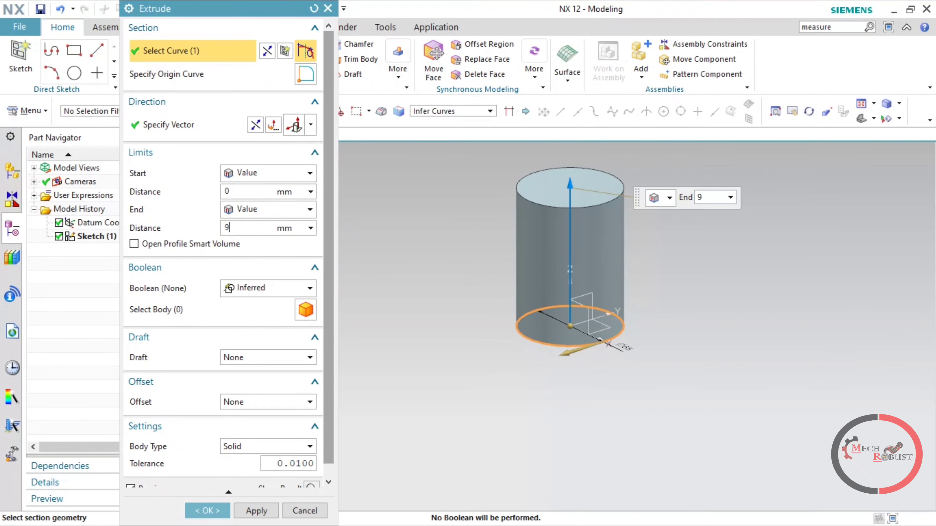
pyautogui.write('0')
pyautogui.press('Return')
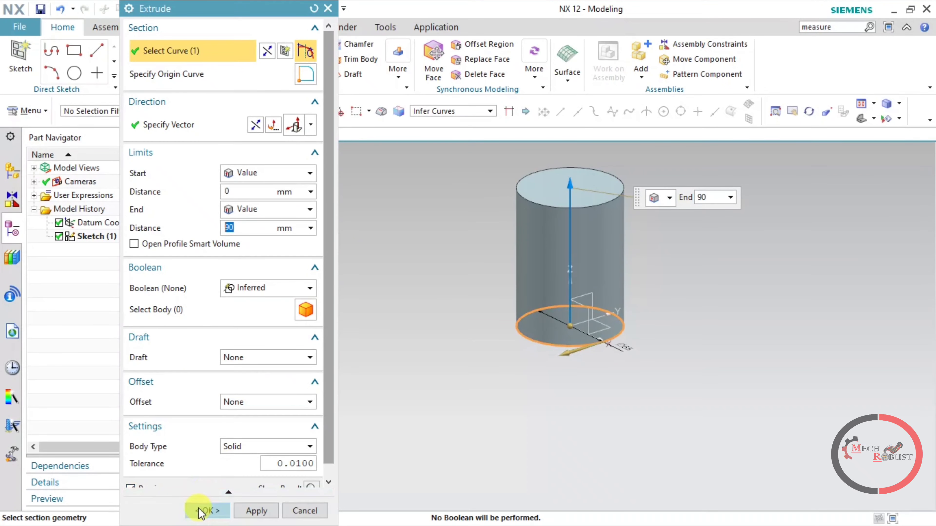
pyautogui.click(206, 511)
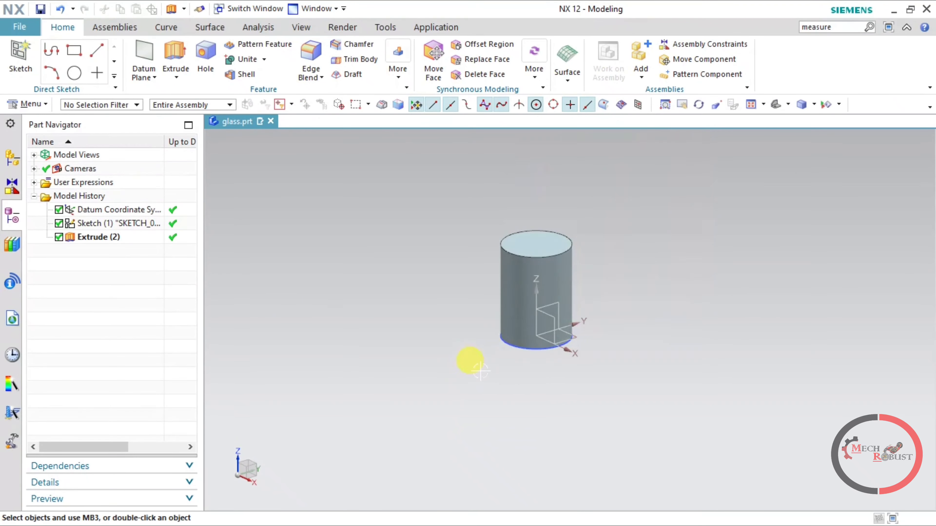
# Select the original sketch circle and bring up its context menu.
pyautogui.moveTo(600, 299); pyautogui.dragTo(568, 263, button='middle')
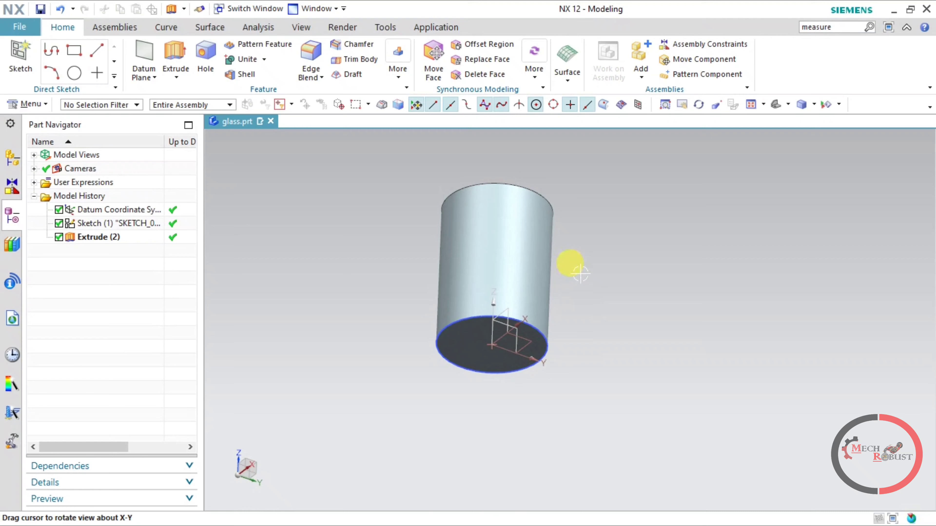
pyautogui.click(447, 325)
pyautogui.rightClick(438, 320)
# Hide the original sketch and start a new sketch on the XY plane.
pyautogui.click(487, 34)
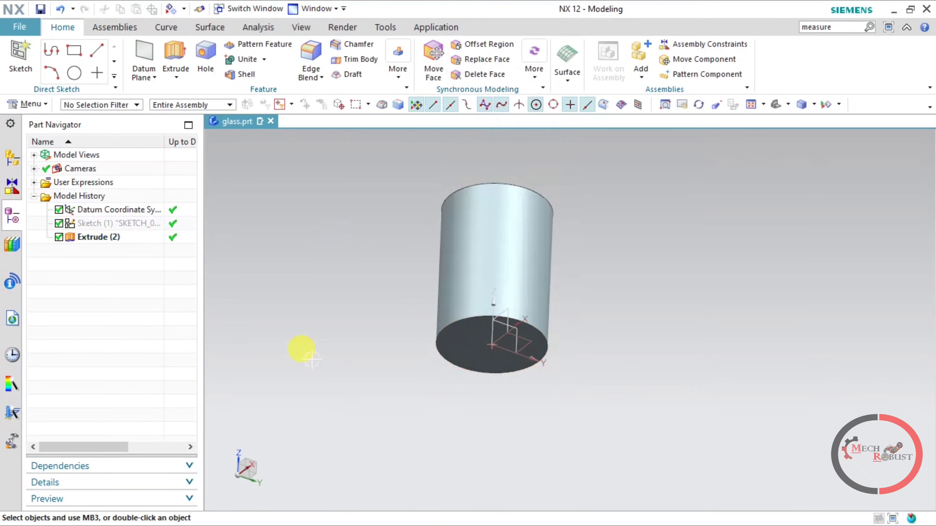
pyautogui.moveTo(311, 359); pyautogui.dragTo(433, 379, button='middle')
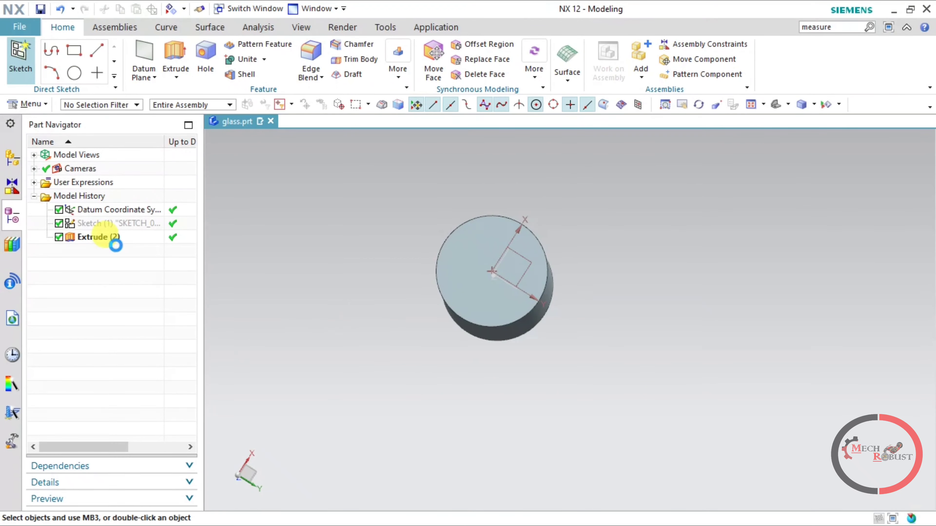
pyautogui.click(544, 348)
pyautogui.click(243, 181)
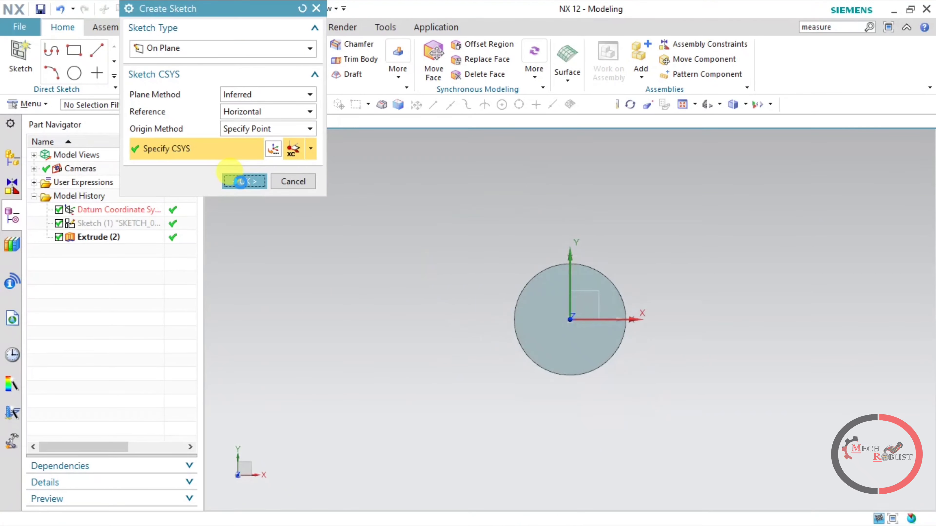
# Orient the view face-on to the new sketch plane.
pyautogui.moveTo(683, 226); pyautogui.dragTo(692, 344, button='middle')
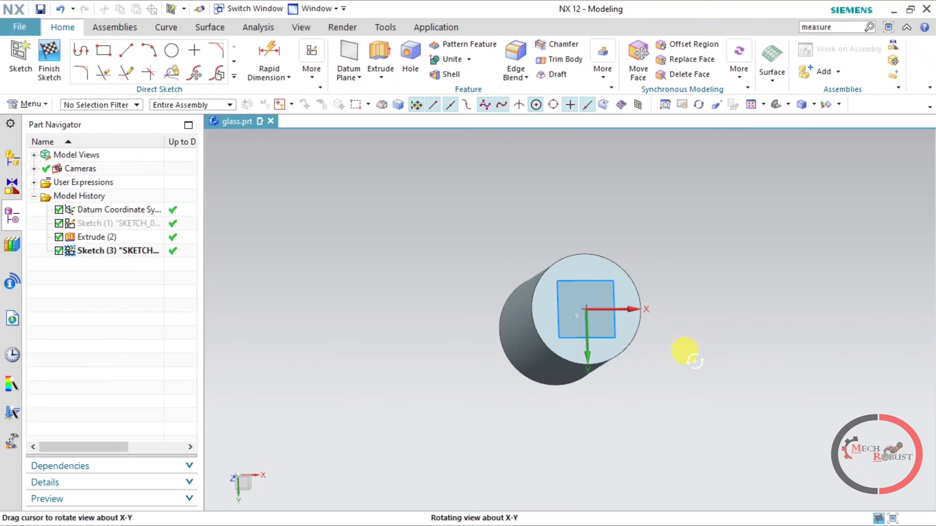
pyautogui.moveTo(692, 343); pyautogui.dragTo(689, 355, button='middle')
pyautogui.click(788, 105)
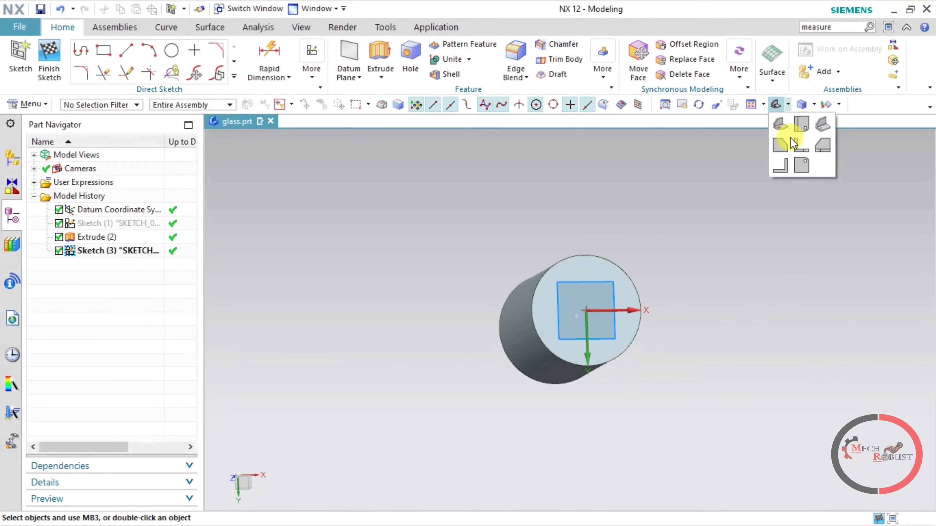
pyautogui.click(790, 138)
pyautogui.click(789, 105)
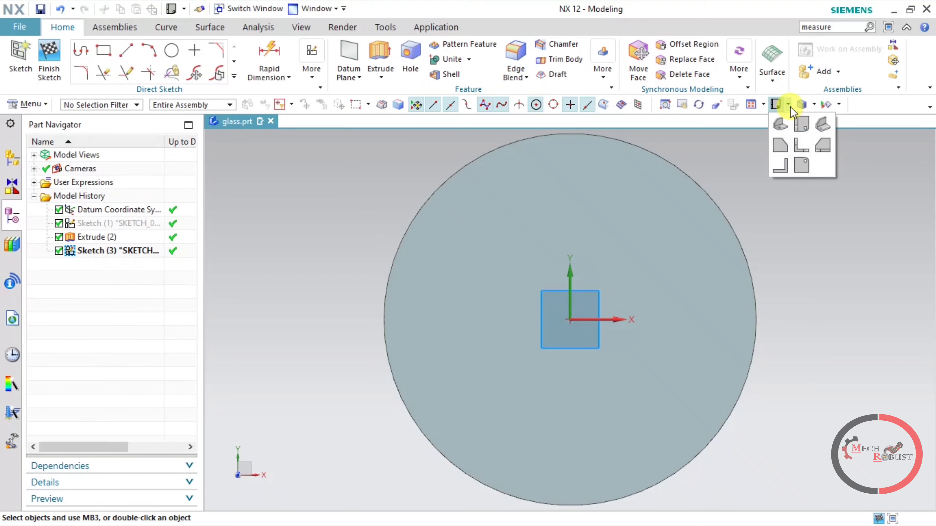
pyautogui.click(800, 166)
pyautogui.scroll(1, 507, 299)
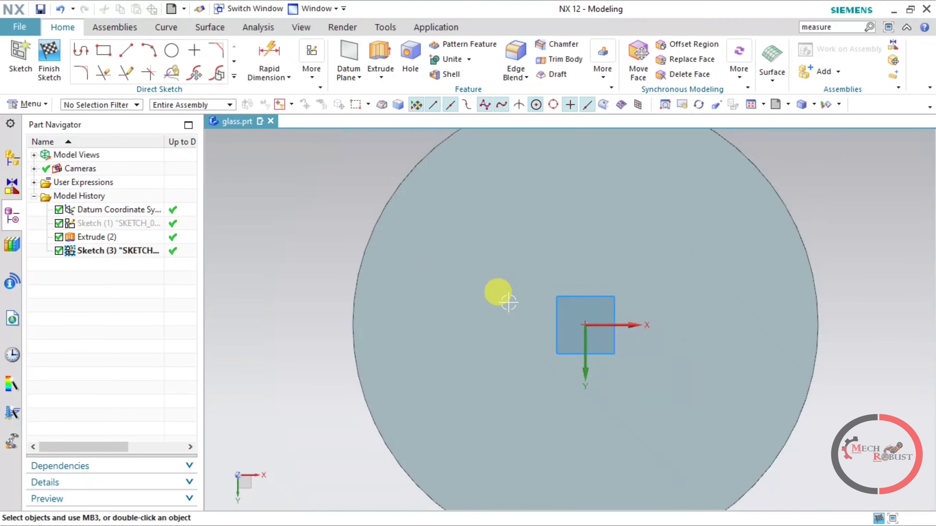
pyautogui.scroll(-3, 502, 299)
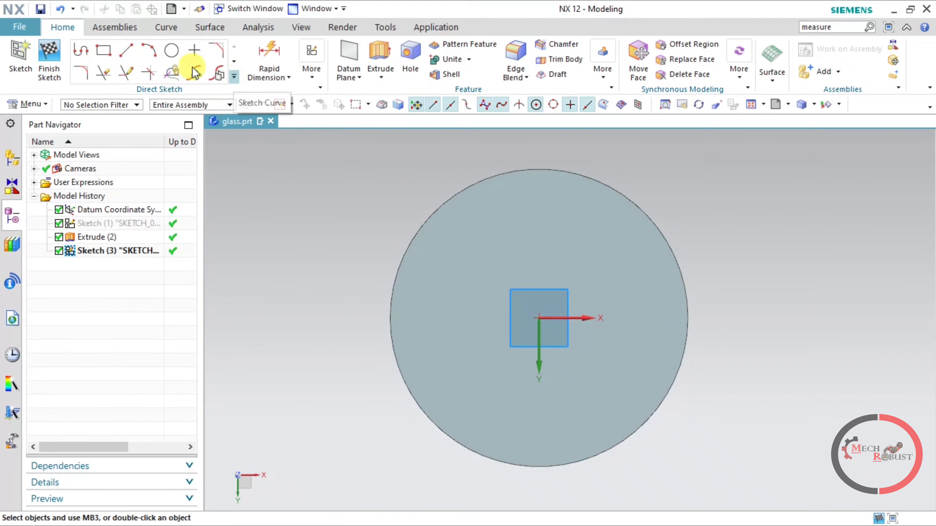
# Draw a circle centred on the origin snapped to the cylinder's outer edge.
pyautogui.click(171, 51)
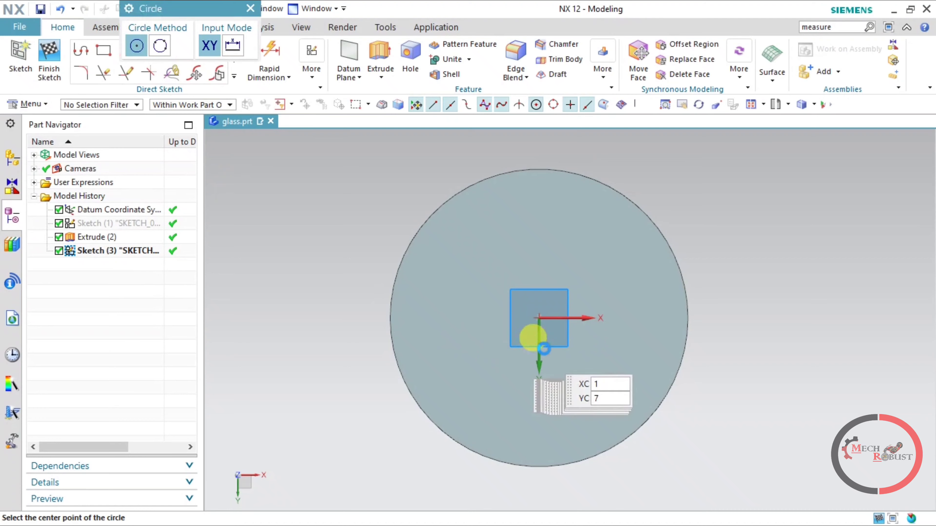
pyautogui.click(538, 319)
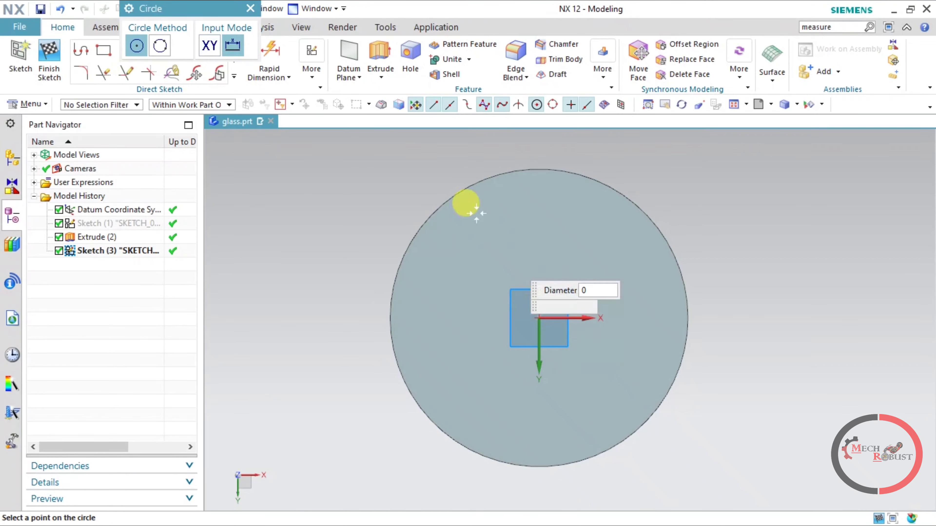
pyautogui.click(465, 190)
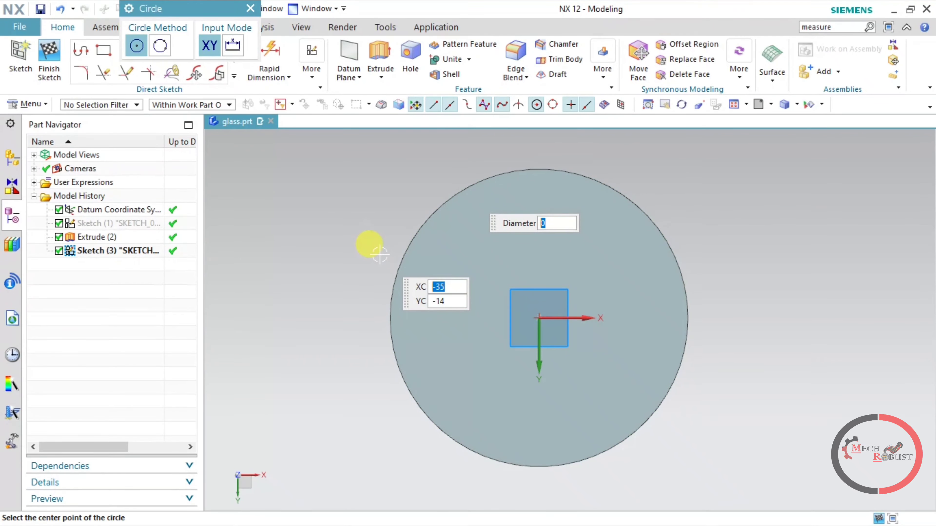
pyautogui.press('Escape')
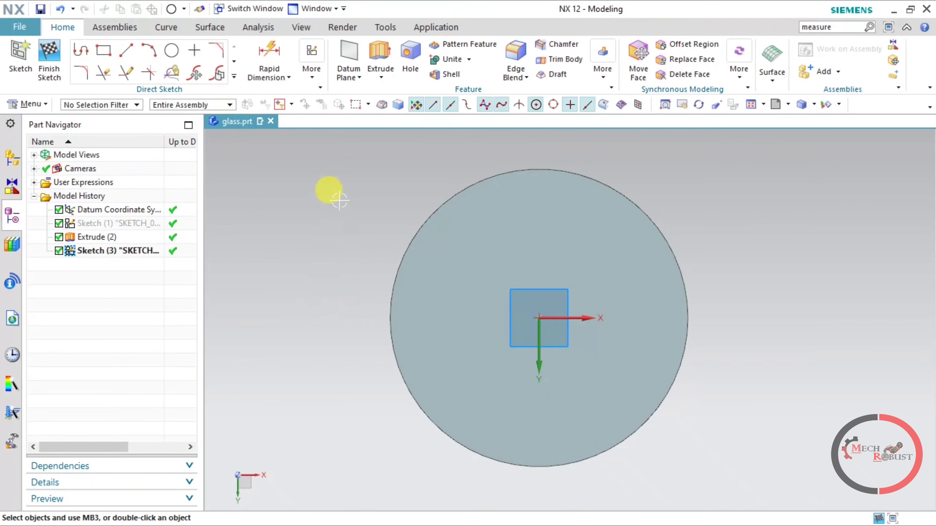
# Project the cylinder's edge circle into the sketch.
pyautogui.click(233, 77)
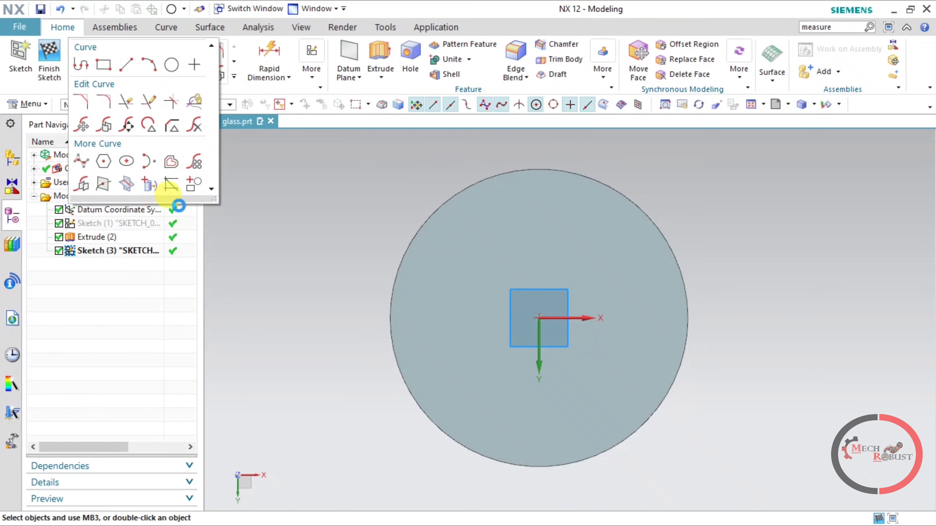
pyautogui.click(493, 244)
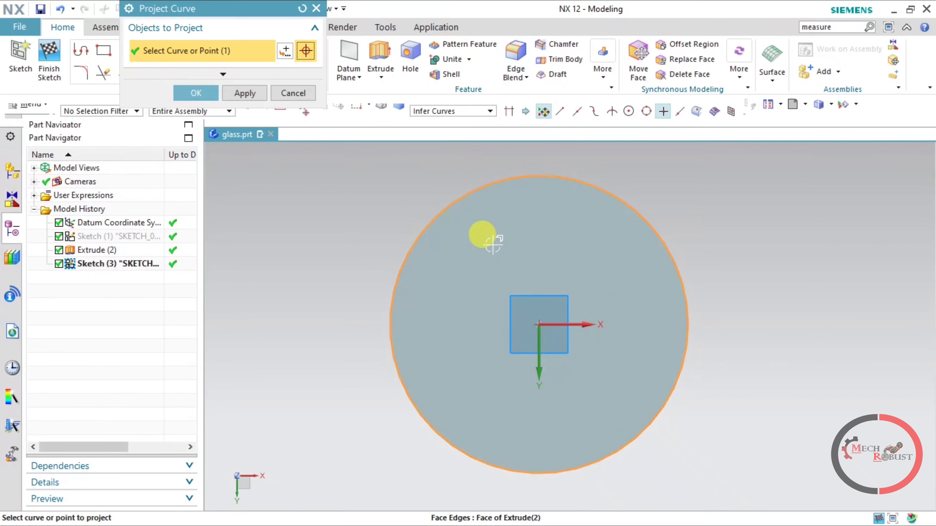
pyautogui.click(195, 95)
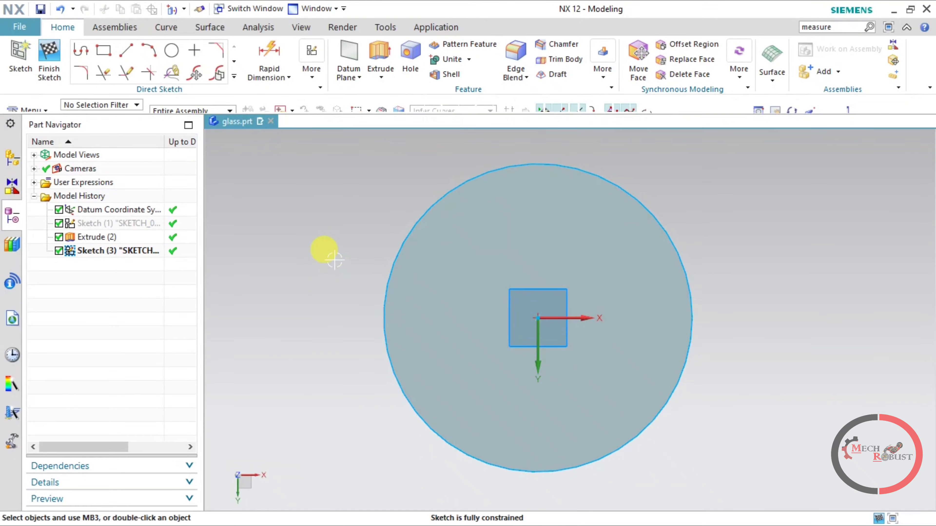
# Add an eight-sided polygon centred on the origin with a 32.5 mm radius.
pyautogui.click(234, 76)
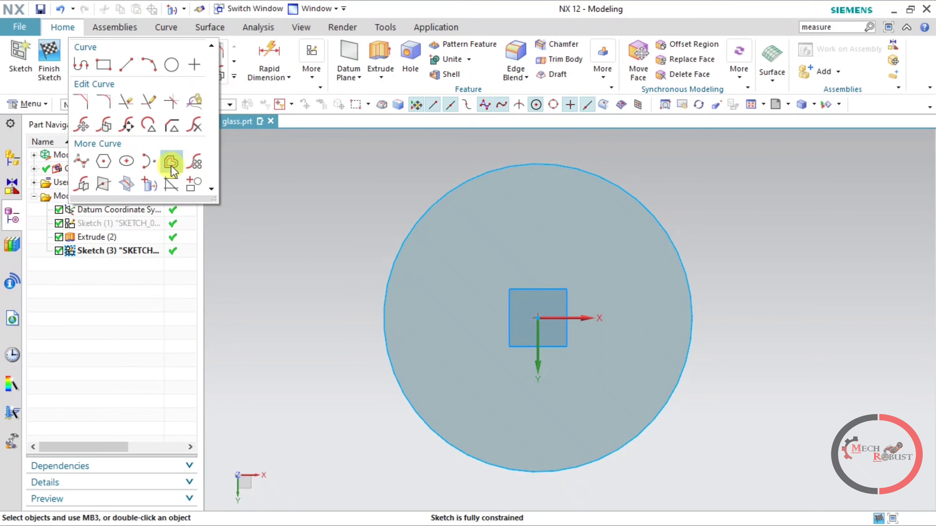
pyautogui.click(104, 168)
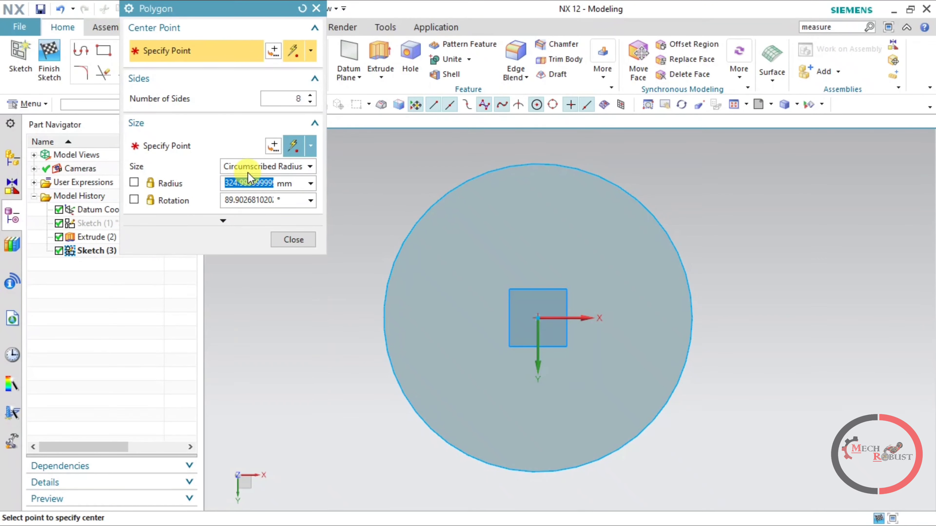
pyautogui.click(538, 318)
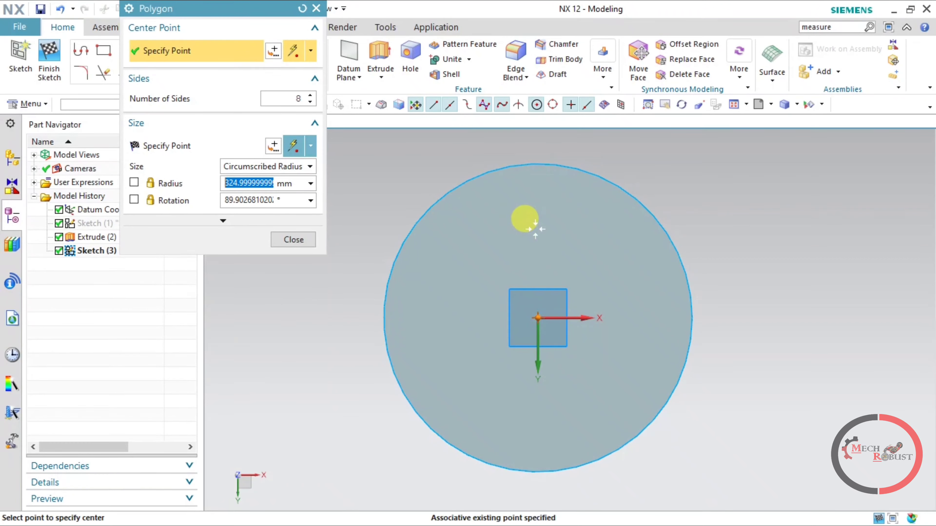
pyautogui.click(536, 164)
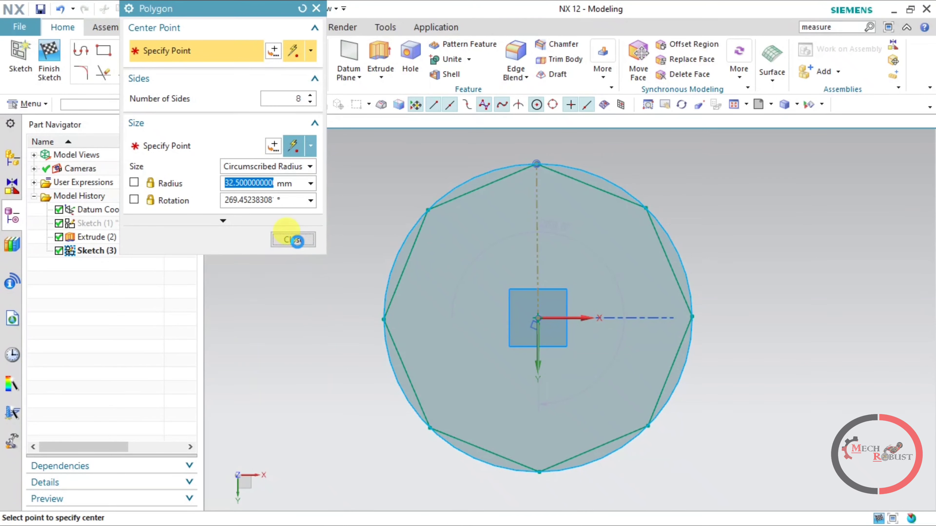
pyautogui.click(297, 240)
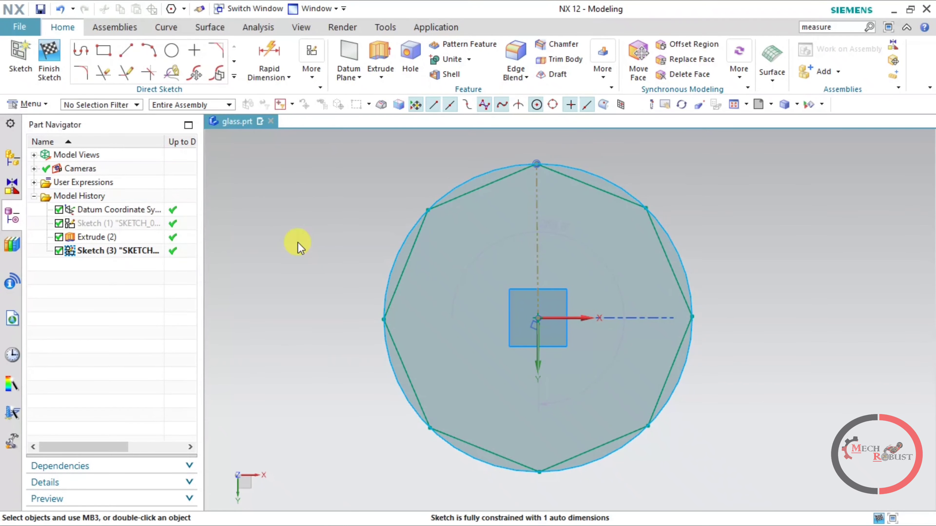
# Quick Trim away the left, lower-left and bottom octagon edges.
pyautogui.click(100, 75)
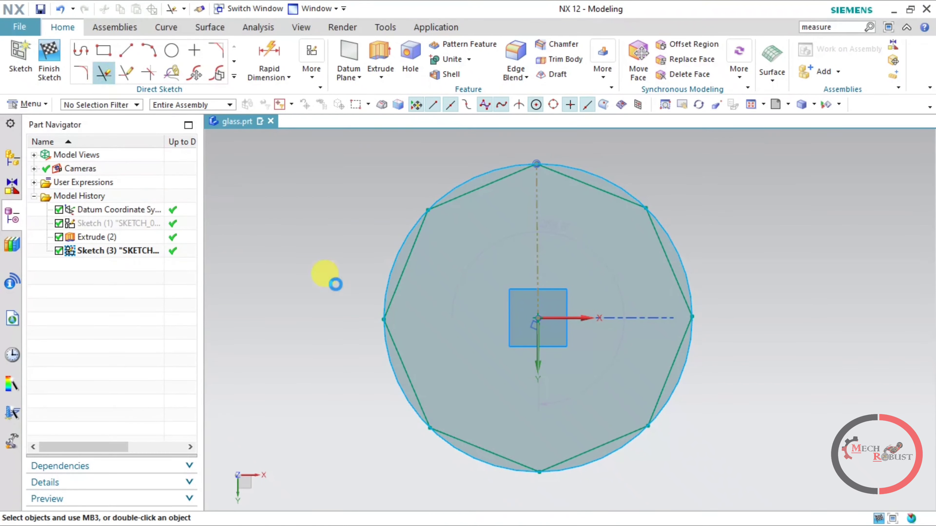
pyautogui.click(407, 275)
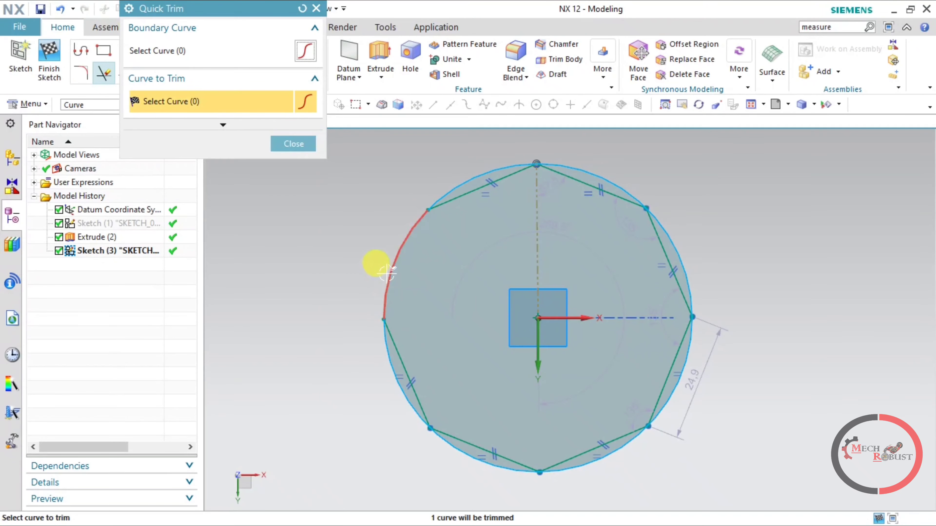
pyautogui.click(379, 264)
pyautogui.click(387, 354)
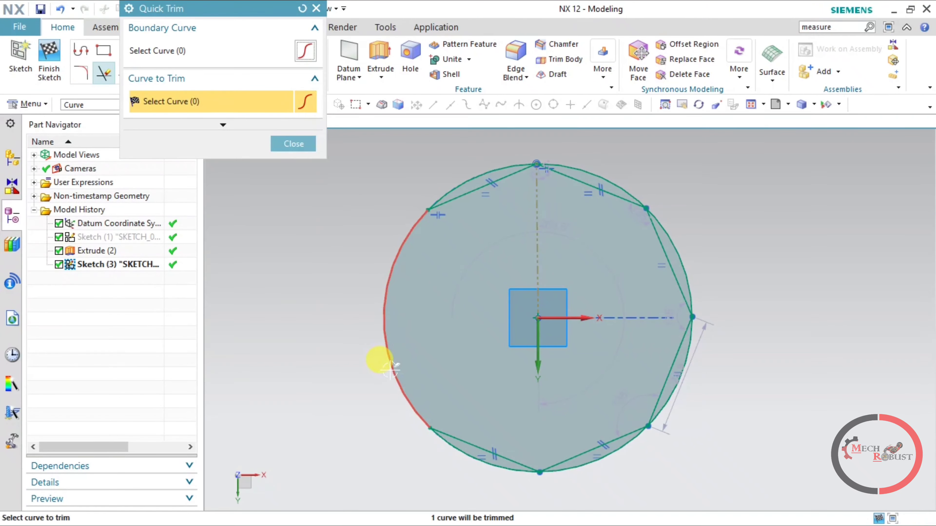
pyautogui.click(460, 448)
pyautogui.click(460, 448)
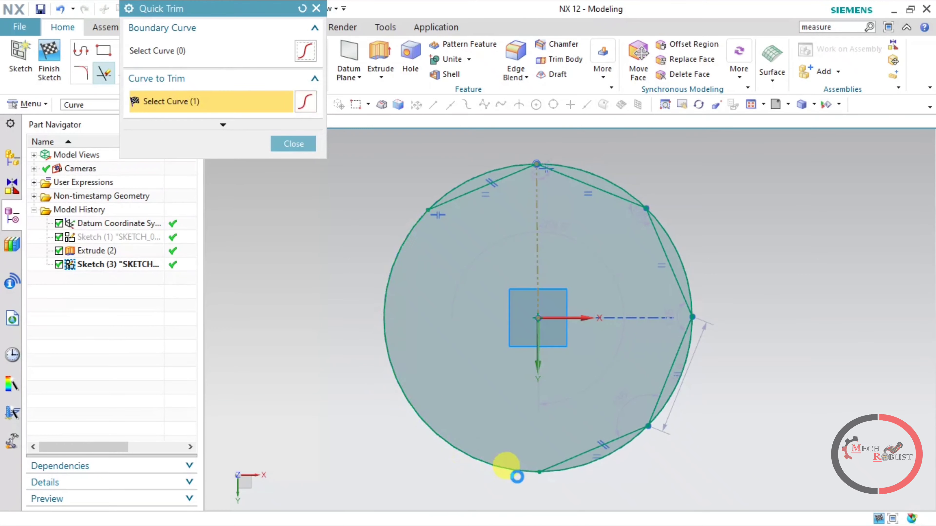
pyautogui.click(562, 458)
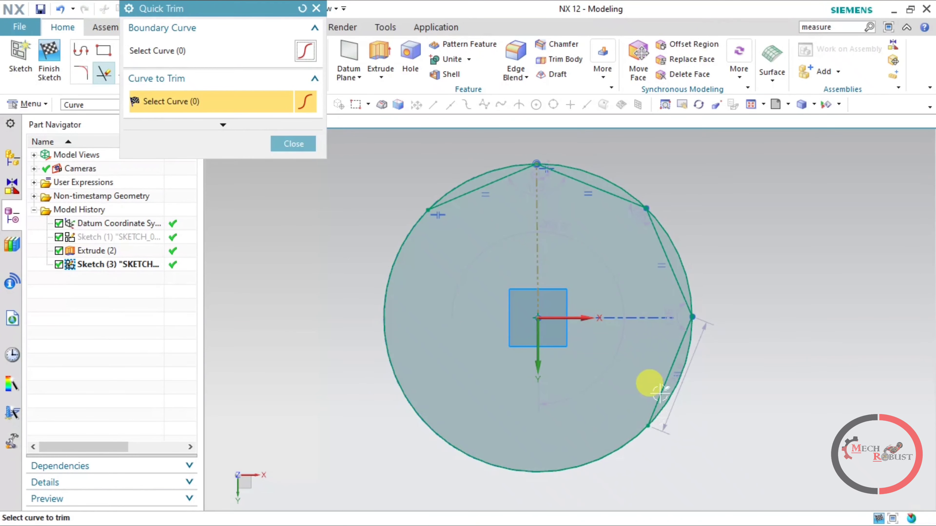
# Trim the right edges and upper-right arc to leave one chord, then finish the sketch.
pyautogui.click(678, 284)
pyautogui.click(611, 199)
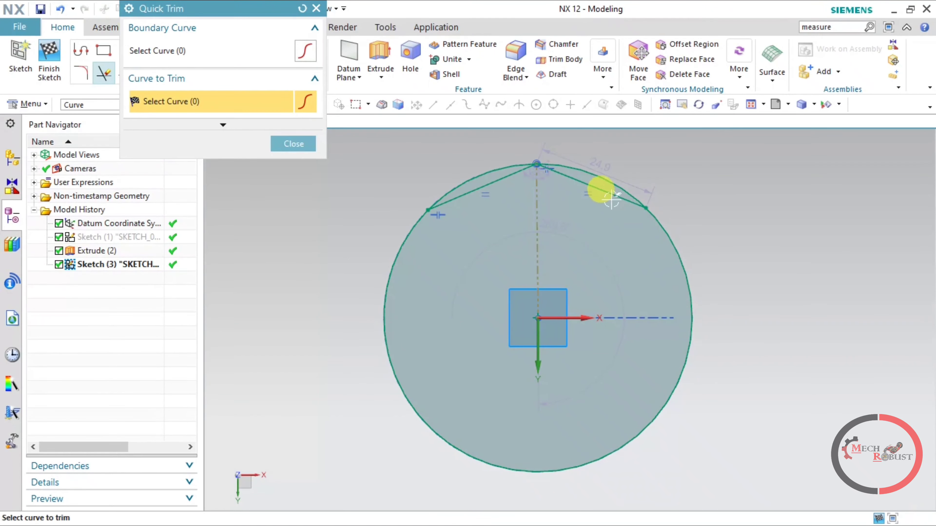
pyautogui.click(607, 182)
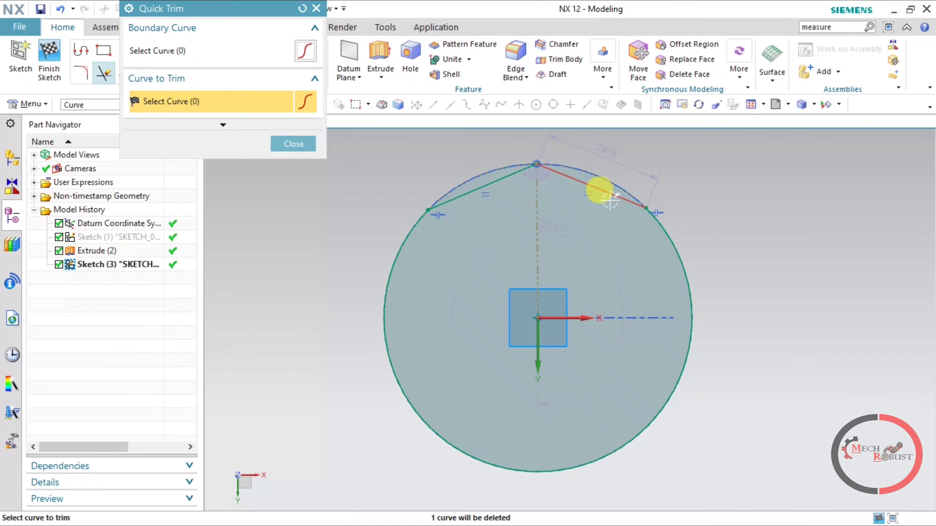
pyautogui.click(610, 200)
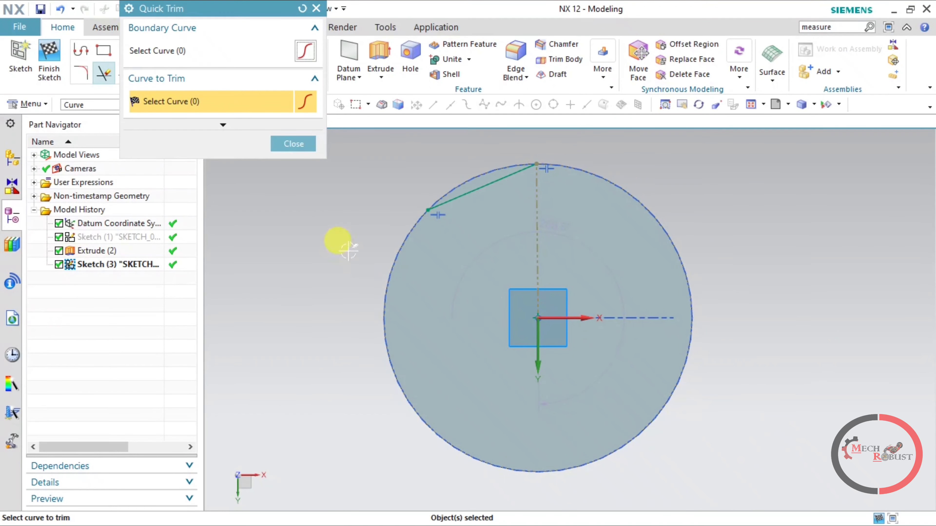
pyautogui.click(292, 150)
pyautogui.moveTo(411, 223)
pyautogui.mouseDown(button='middle')
pyautogui.moveTo(437, 256)
pyautogui.moveTo(409, 253)
pyautogui.moveTo(397, 241)
pyautogui.mouseUp(button='middle')
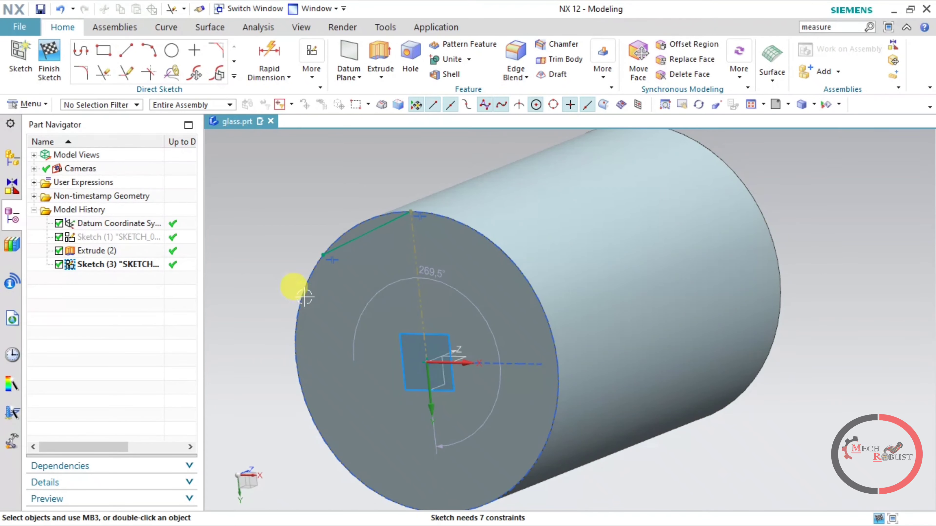
pyautogui.click(58, 77)
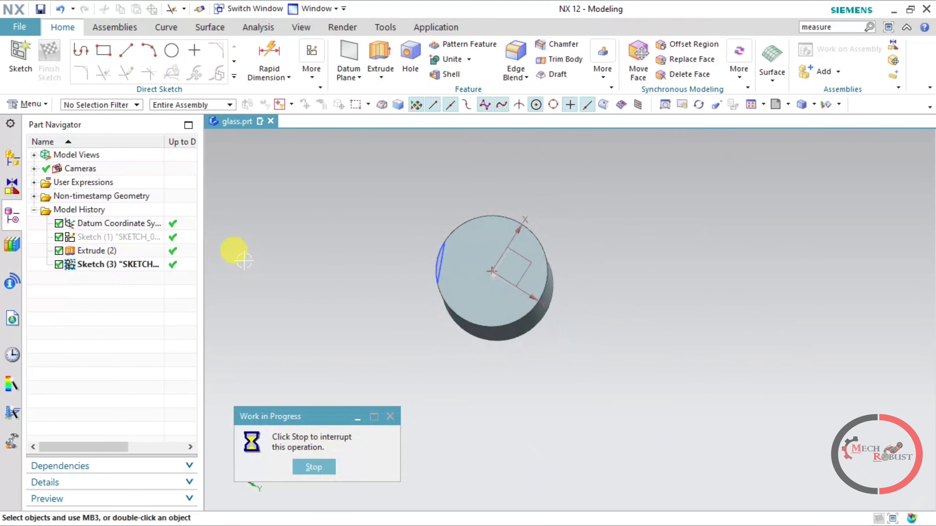
# Extrude the chord sketch 50 mm with Boolean Subtract to cut a flat facet.
pyautogui.scroll(3, 424, 265)
pyautogui.moveTo(403, 274); pyautogui.dragTo(382, 244, button='middle')
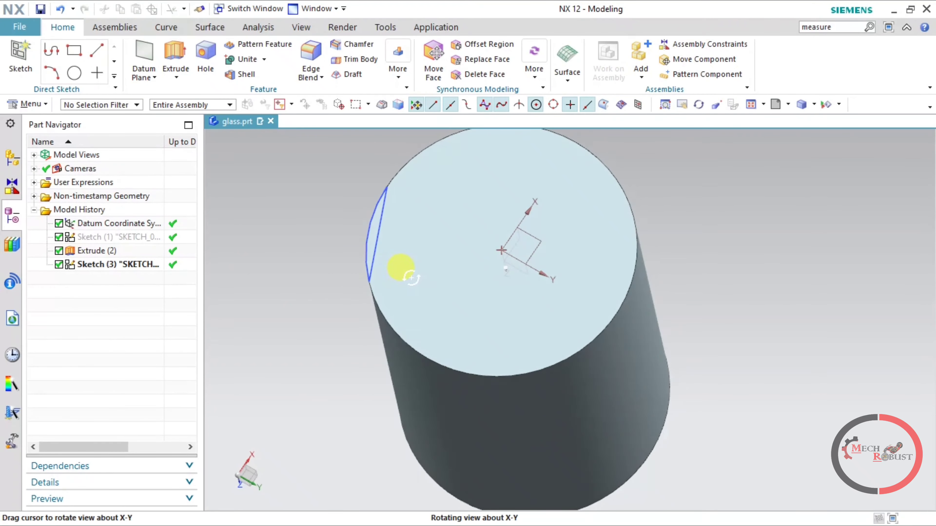
pyautogui.click(382, 240)
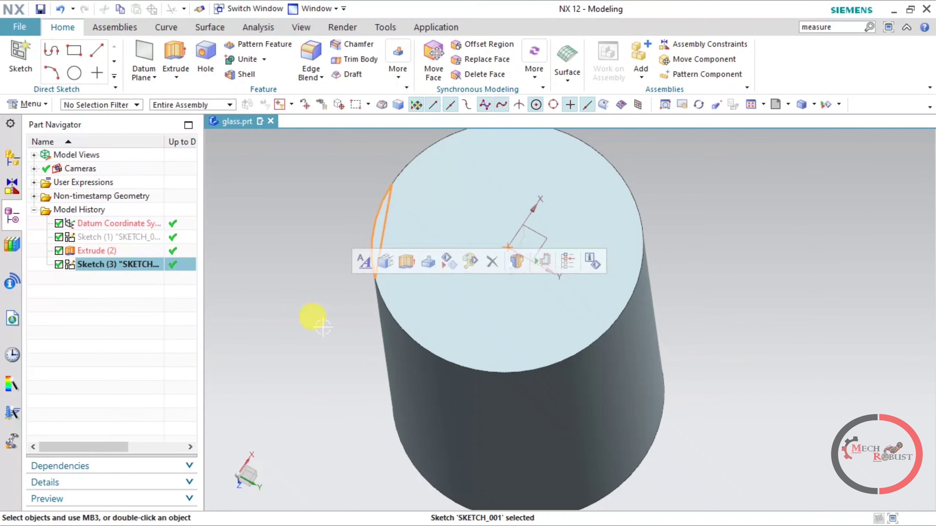
pyautogui.click(174, 53)
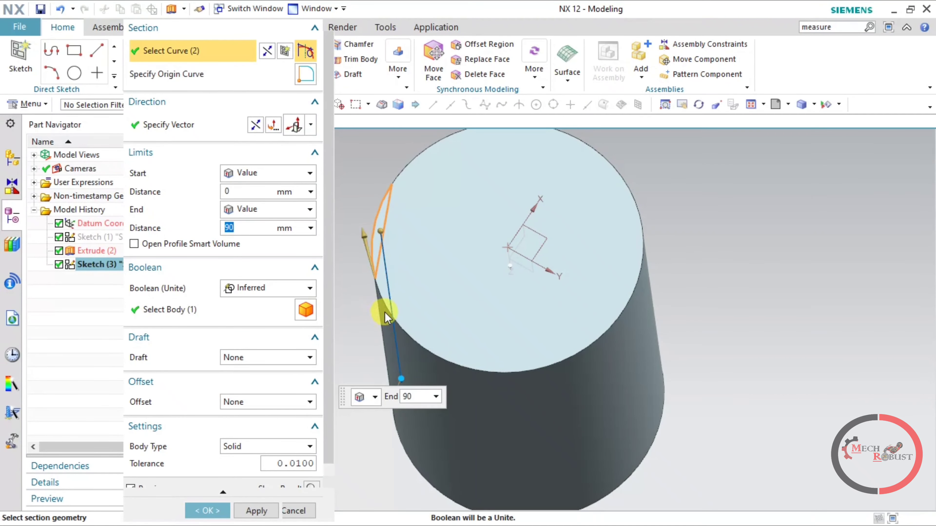
pyautogui.moveTo(397, 309); pyautogui.dragTo(428, 299, button='middle')
pyautogui.write('5')
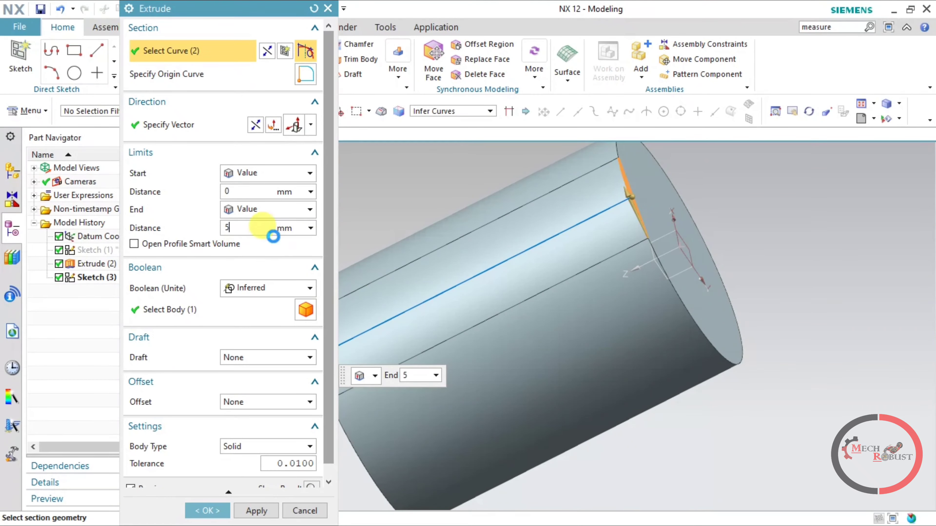
pyautogui.press('Return')
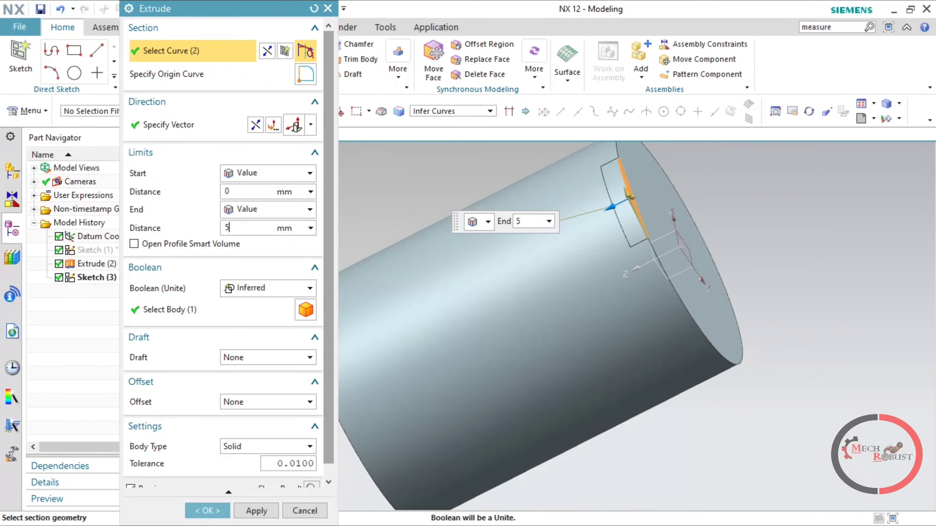
pyautogui.write('0')
pyautogui.press('Return')
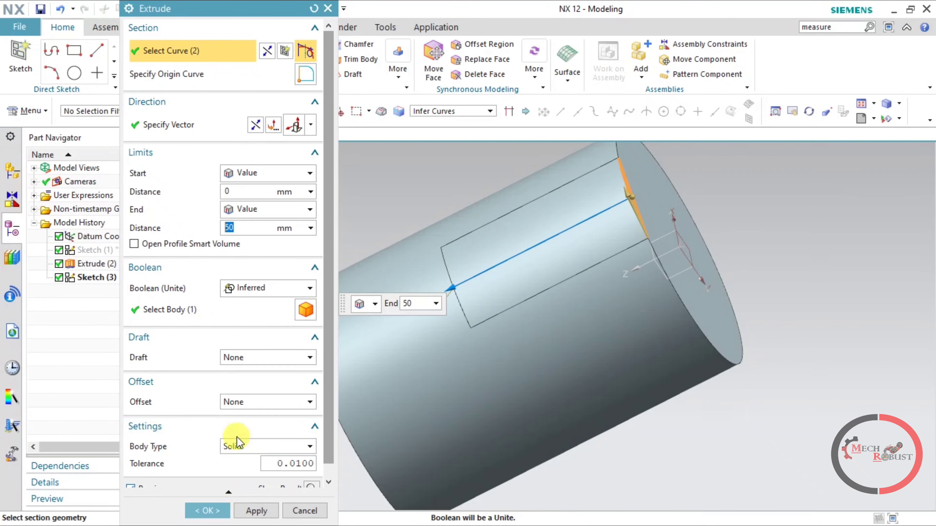
pyautogui.click(269, 288)
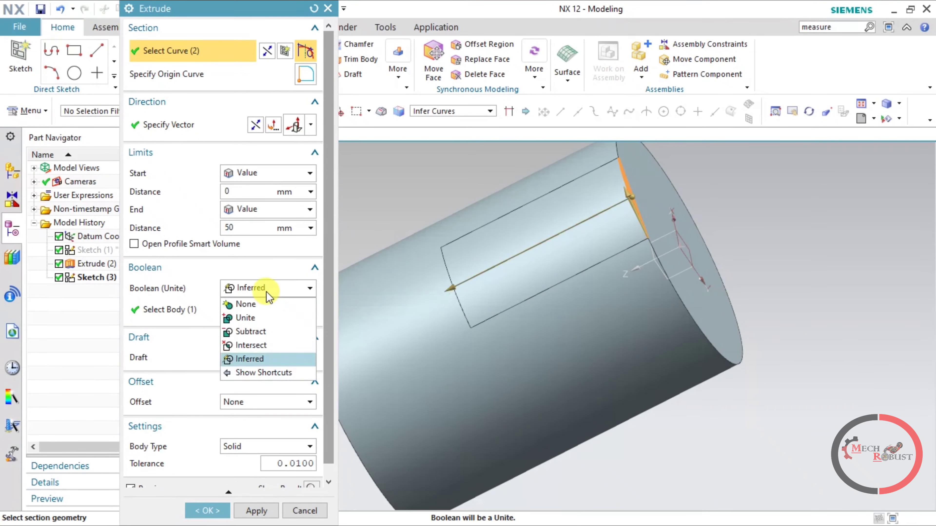
pyautogui.click(253, 333)
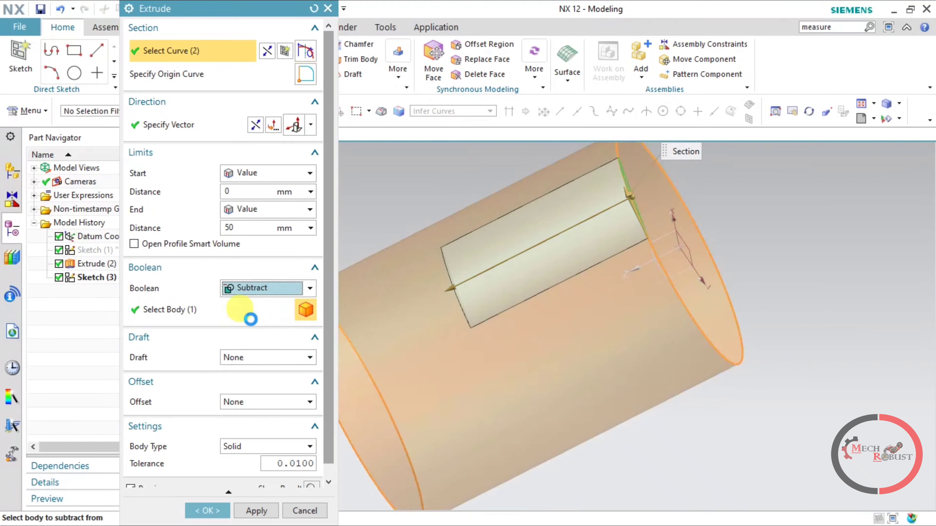
pyautogui.click(206, 511)
# Hide the facet's parent sketch and select the Extrude (4) feature.
pyautogui.moveTo(468, 366)
pyautogui.mouseDown(button='middle')
pyautogui.moveTo(468, 272)
pyautogui.moveTo(494, 217)
pyautogui.mouseUp(button='middle')
pyautogui.rightClick(497, 218)
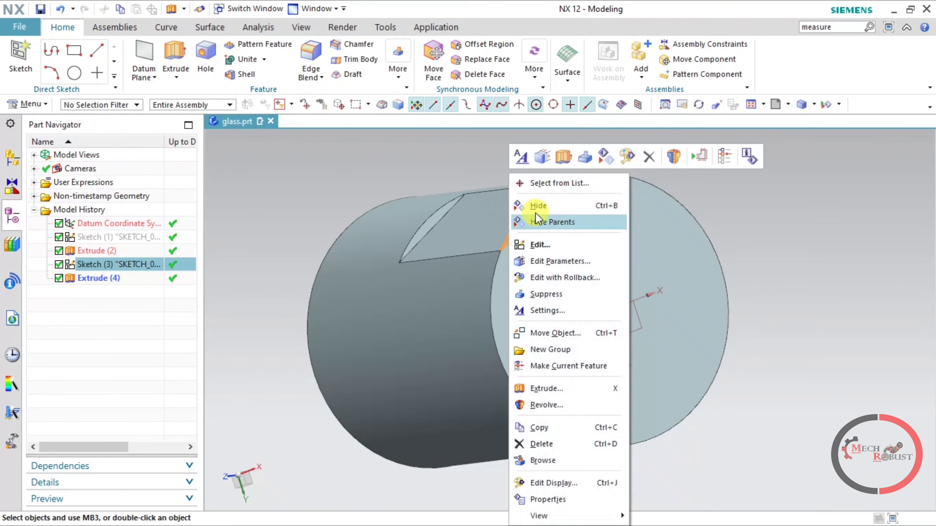
pyautogui.click(537, 221)
pyautogui.moveTo(545, 236)
pyautogui.mouseDown(button='middle')
pyautogui.moveTo(445, 284)
pyautogui.moveTo(397, 272)
pyautogui.mouseUp(button='middle')
pyautogui.click(118, 278)
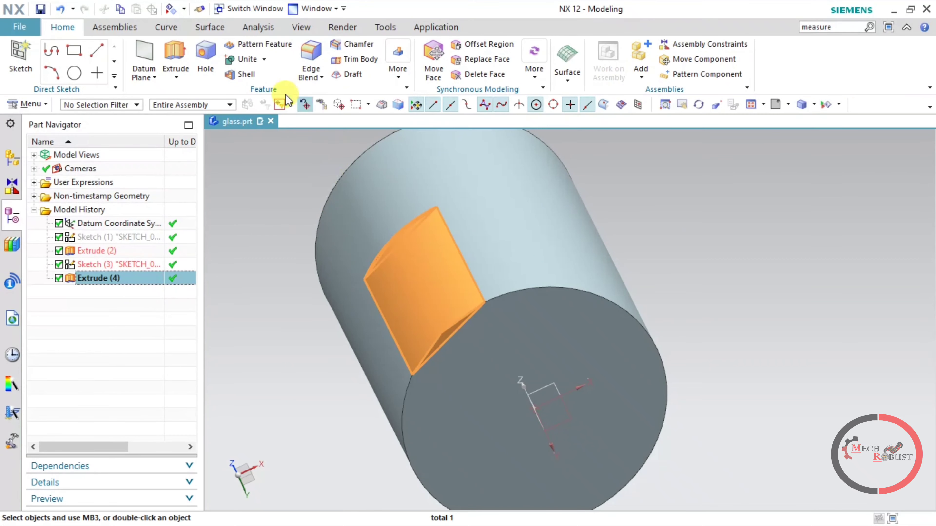
# Pattern the facet cut circularly about the cylinder axis, count 8 at 360/8 pitch.
pyautogui.click(264, 46)
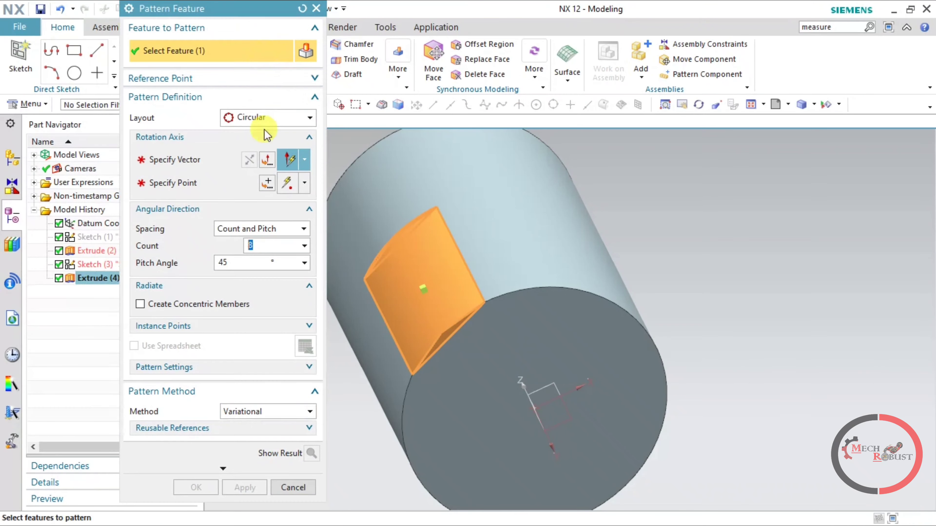
pyautogui.click(237, 250)
pyautogui.write('360/8')
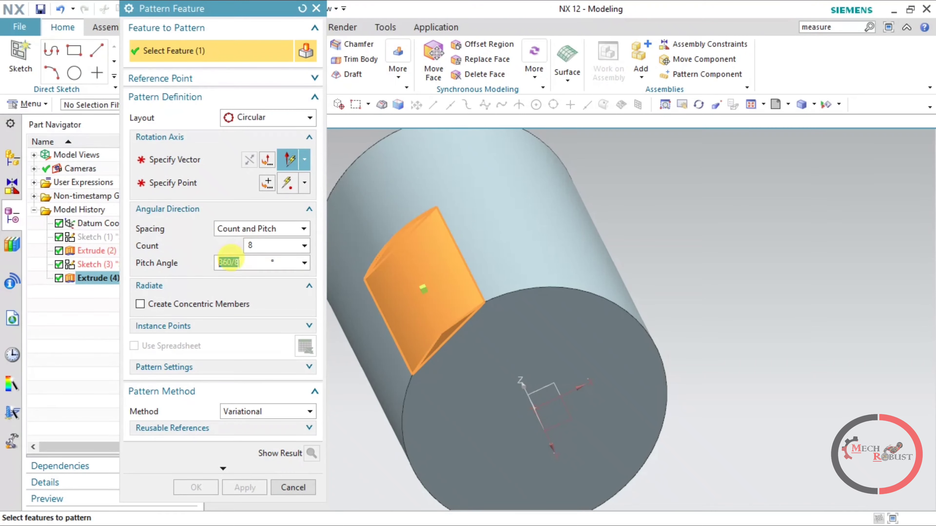
pyautogui.click(186, 160)
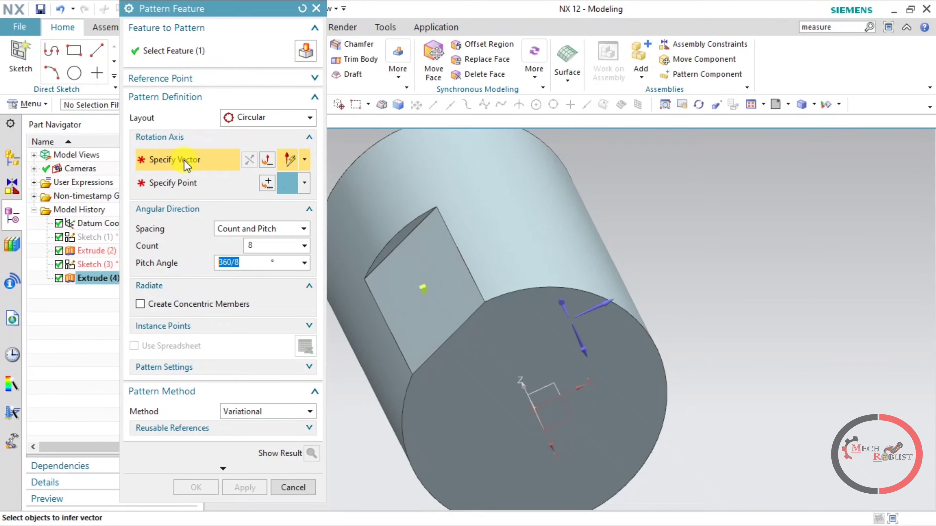
pyautogui.moveTo(620, 299)
pyautogui.mouseDown(button='middle')
pyautogui.moveTo(618, 328)
pyautogui.moveTo(586, 260)
pyautogui.mouseUp(button='middle')
pyautogui.click(556, 247)
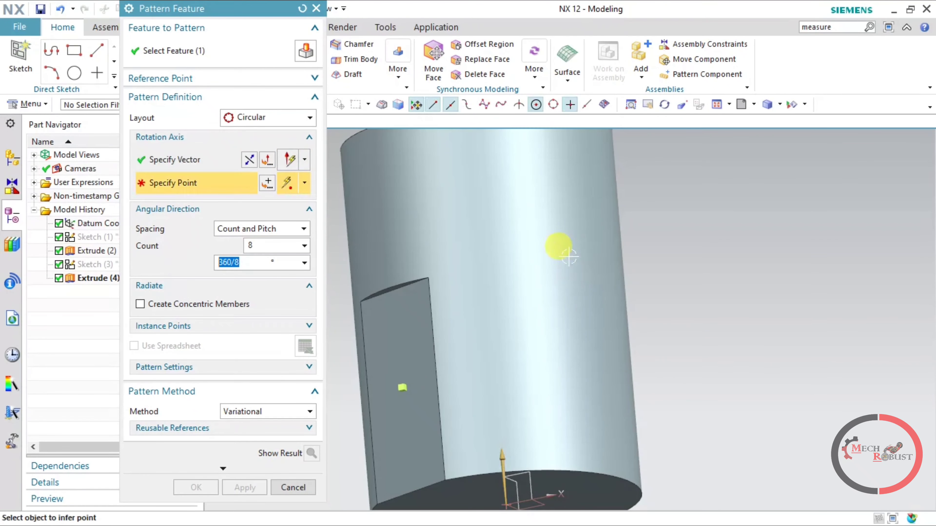
pyautogui.scroll(-3, 509, 306)
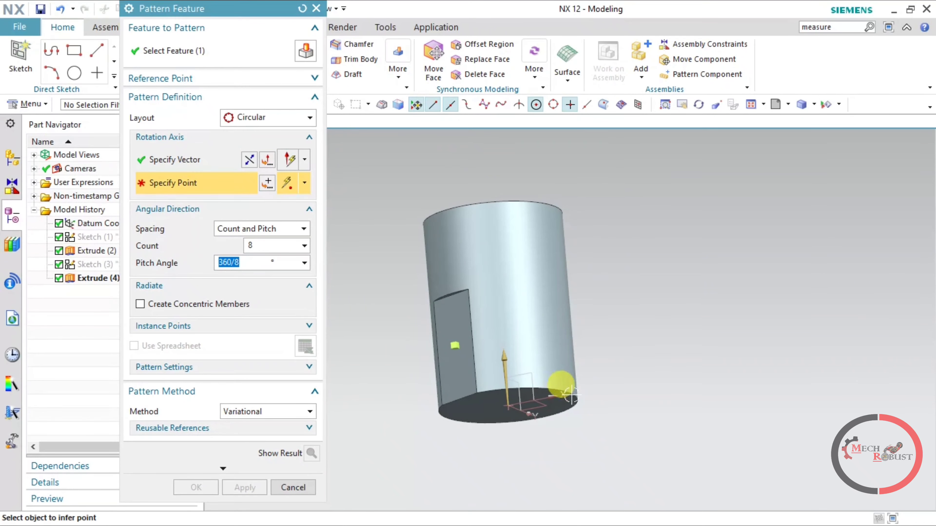
pyautogui.click(558, 390)
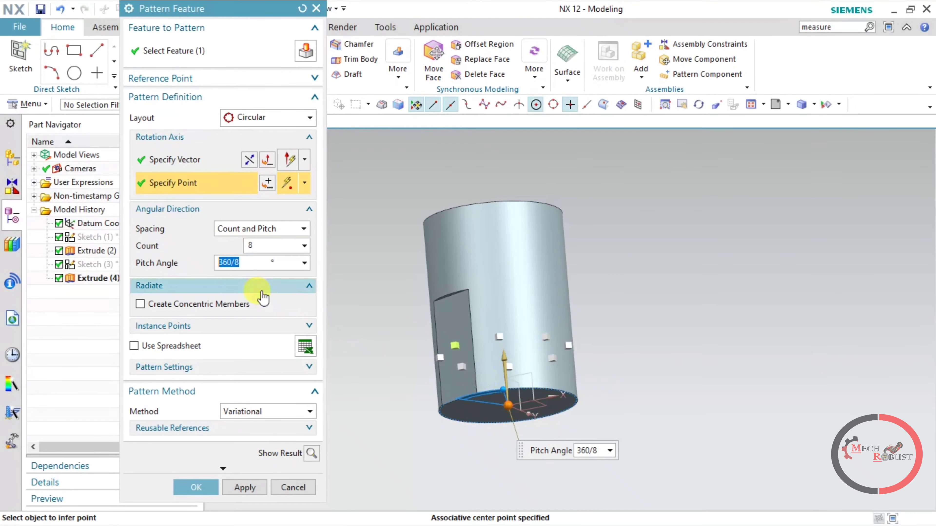
pyautogui.click(247, 487)
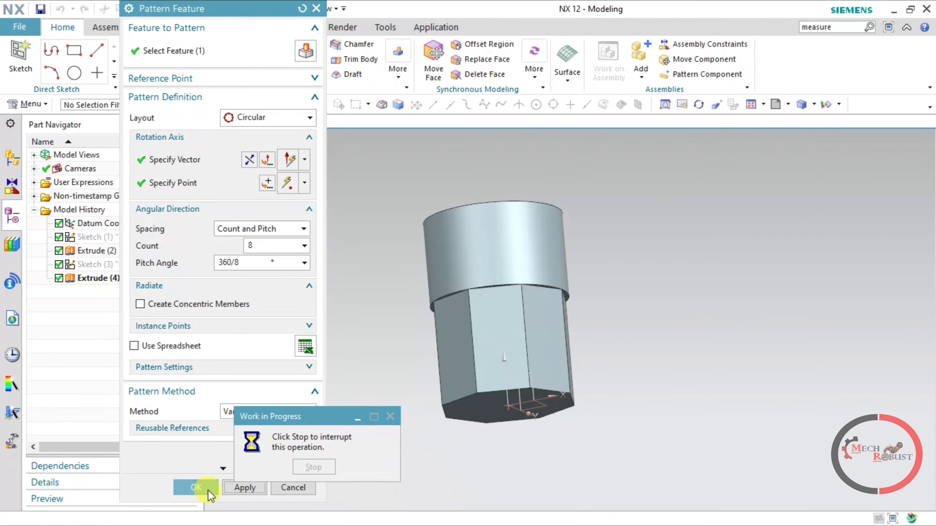
pyautogui.click(287, 494)
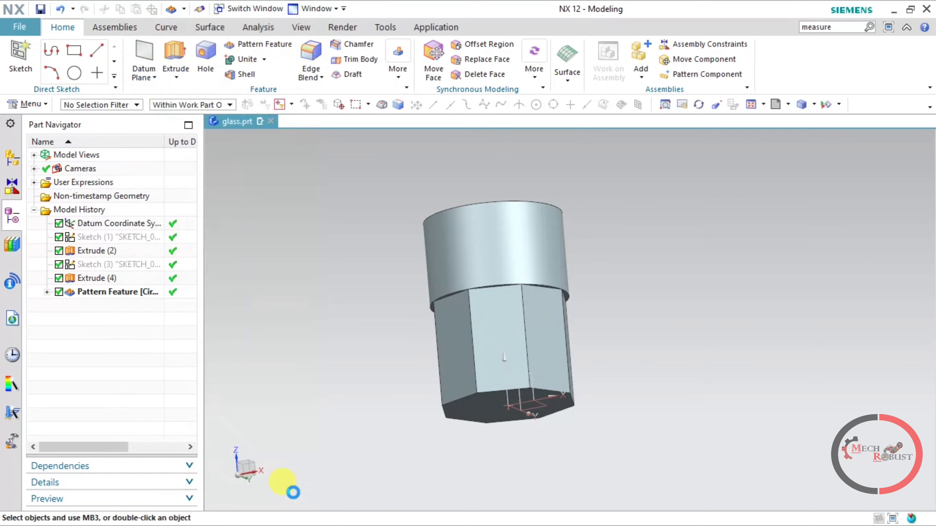
# Start a draft along Z with the bottom face as the stationary face.
pyautogui.moveTo(428, 360)
pyautogui.mouseDown(button='middle')
pyautogui.moveTo(485, 376)
pyautogui.moveTo(424, 387)
pyautogui.mouseUp(button='middle')
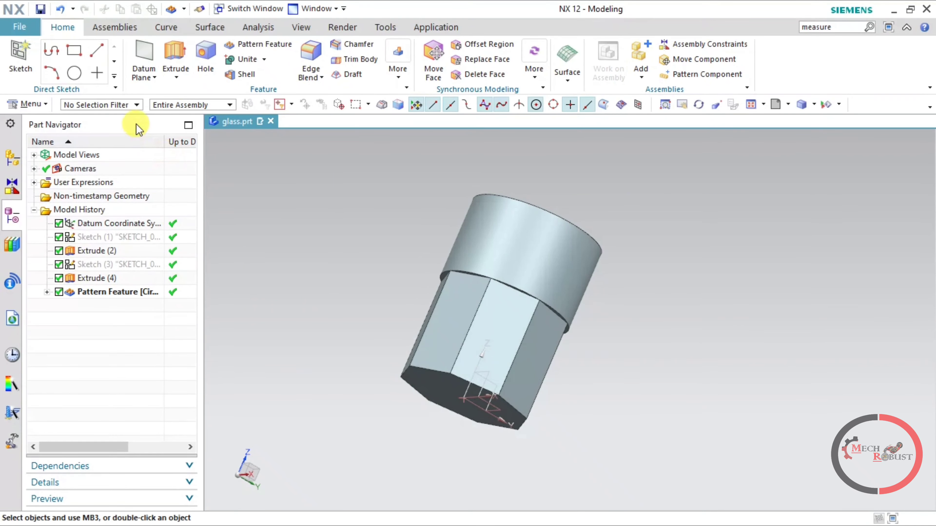
pyautogui.click(347, 79)
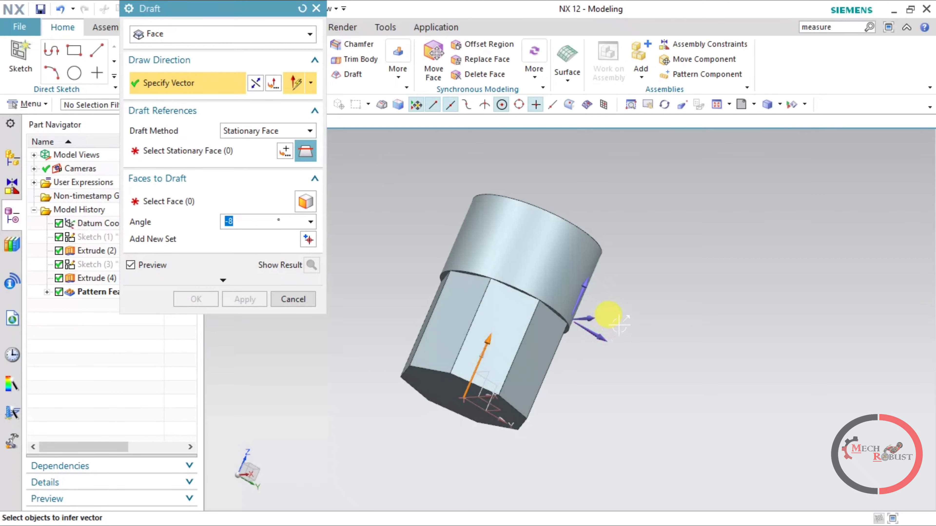
pyautogui.click(583, 286)
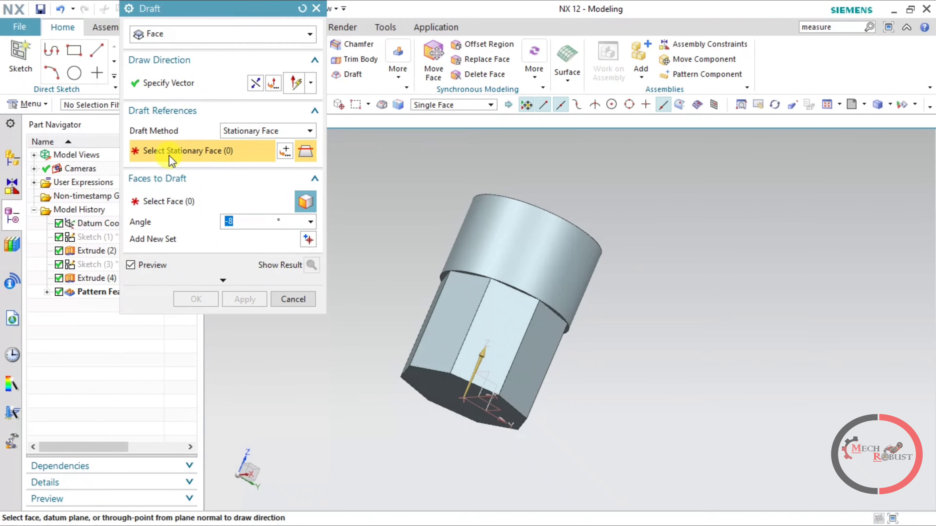
pyautogui.moveTo(585, 368); pyautogui.dragTo(591, 343, button='middle')
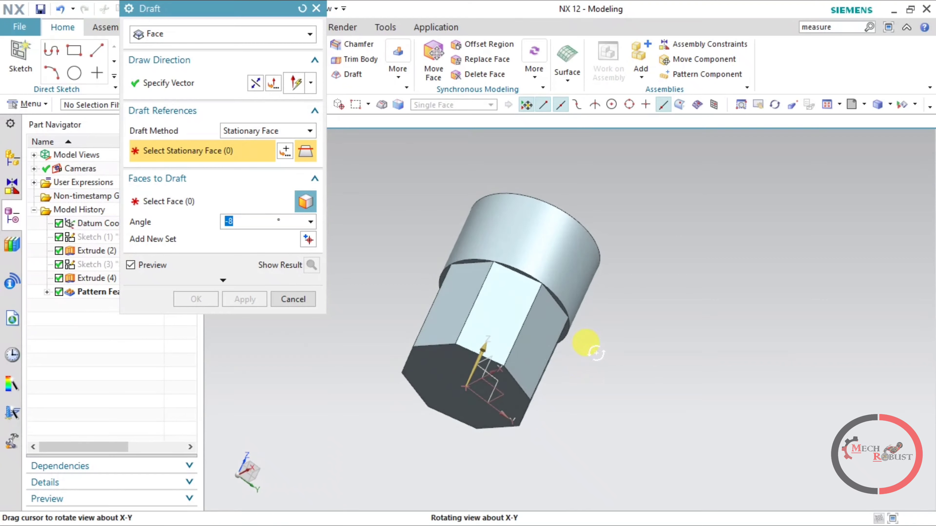
pyautogui.click(450, 369)
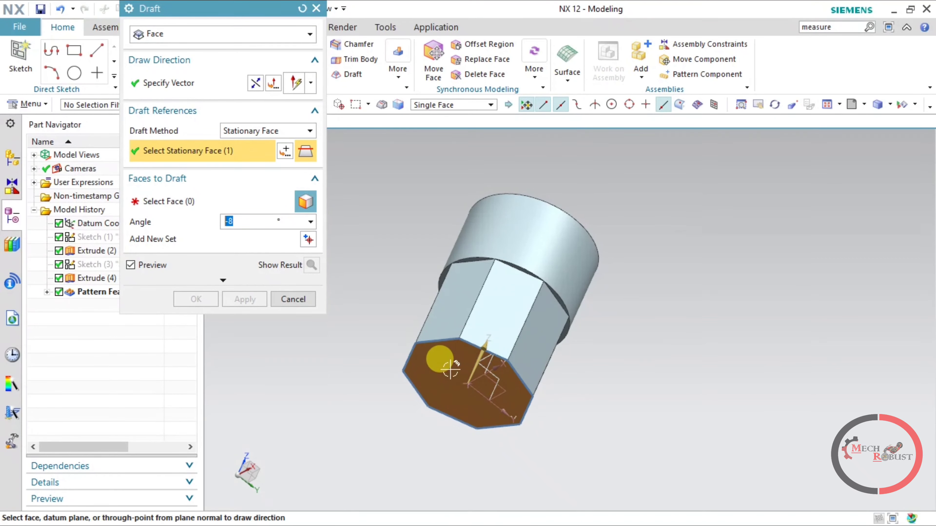
pyautogui.click(160, 208)
# Select the eight side facets to draft at -8°, which NX cannot construct.
pyautogui.click(439, 295)
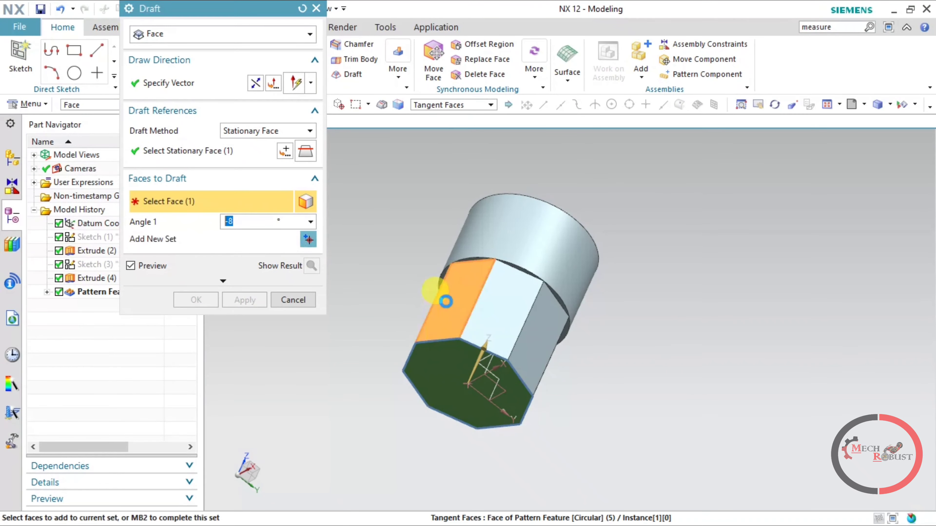
pyautogui.moveTo(427, 354); pyautogui.dragTo(464, 324, button='middle')
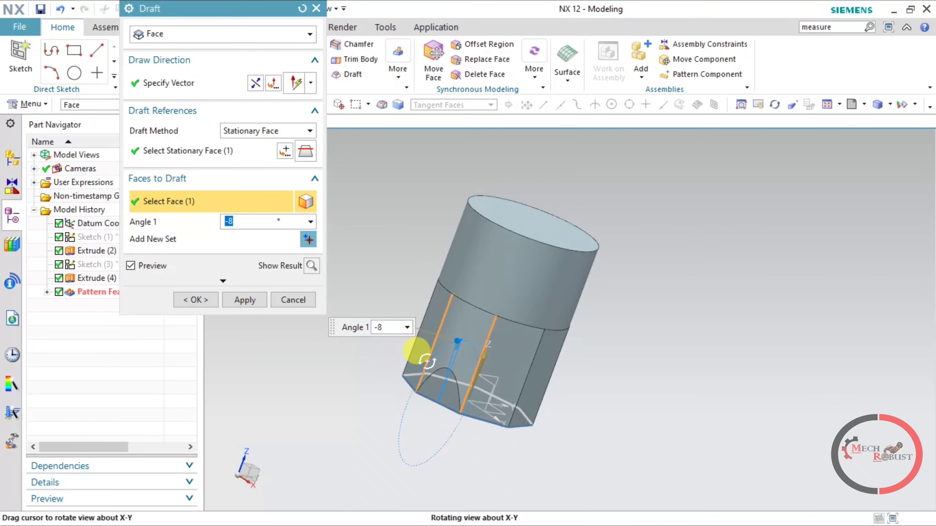
pyautogui.click(475, 332)
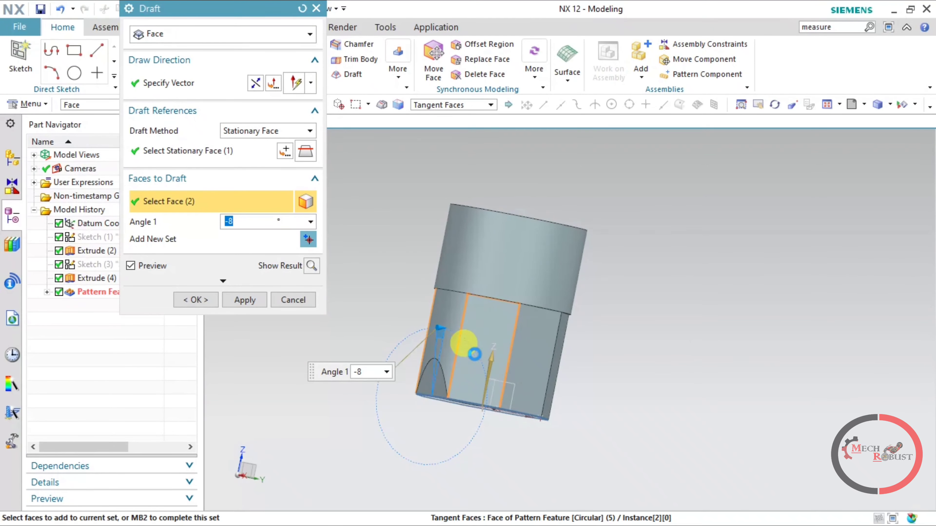
pyautogui.click(534, 361)
pyautogui.moveTo(597, 372)
pyautogui.mouseDown(button='middle')
pyautogui.moveTo(567, 374)
pyautogui.moveTo(493, 330)
pyautogui.mouseUp(button='middle')
pyautogui.click(560, 356)
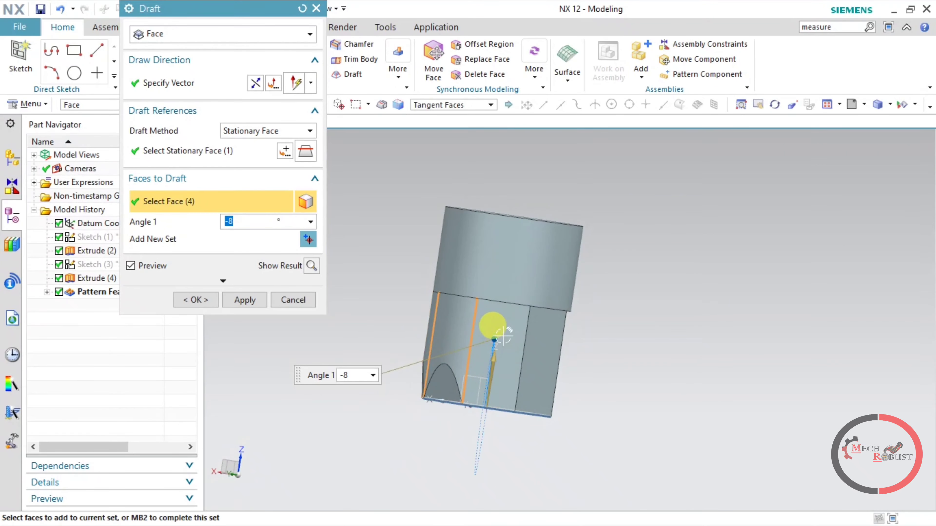
pyautogui.click(515, 329)
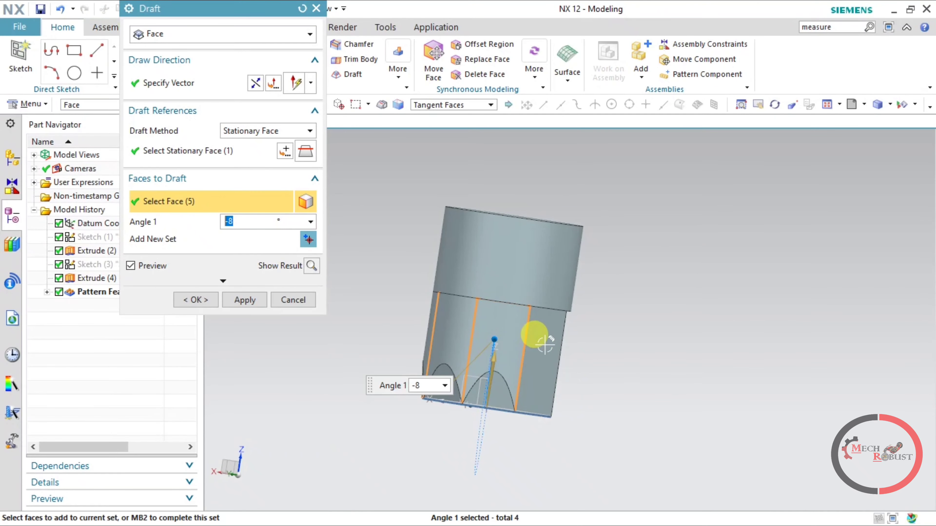
pyautogui.click(537, 331)
pyautogui.moveTo(607, 352); pyautogui.dragTo(523, 317, button='middle')
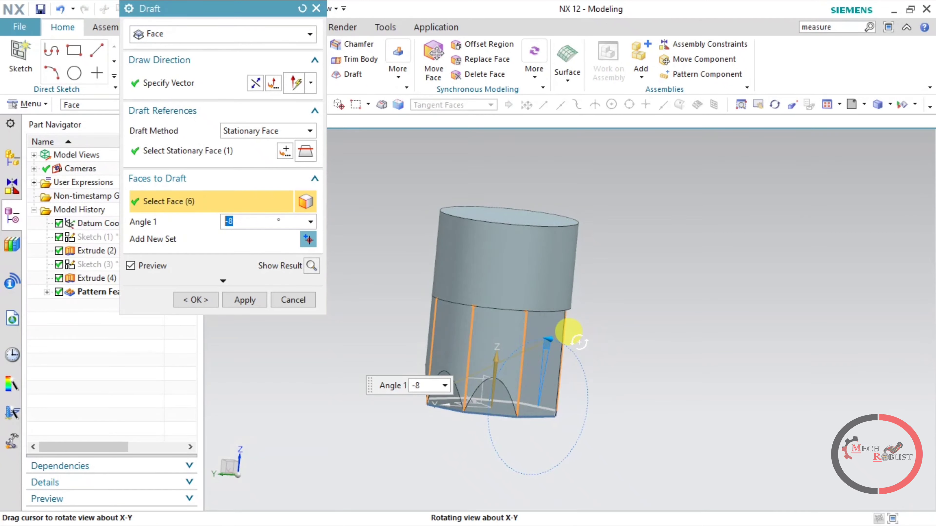
pyautogui.click(520, 319)
pyautogui.click(554, 320)
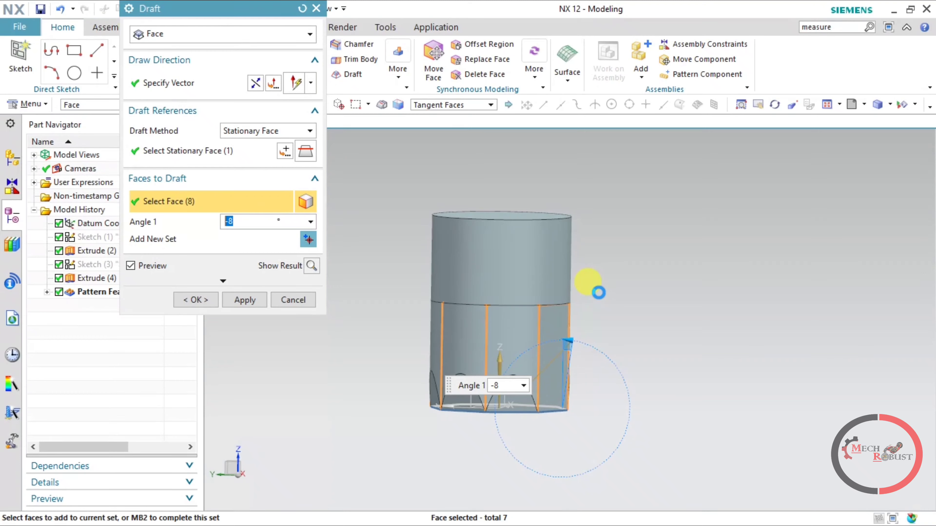
pyautogui.middleClick(598, 292)
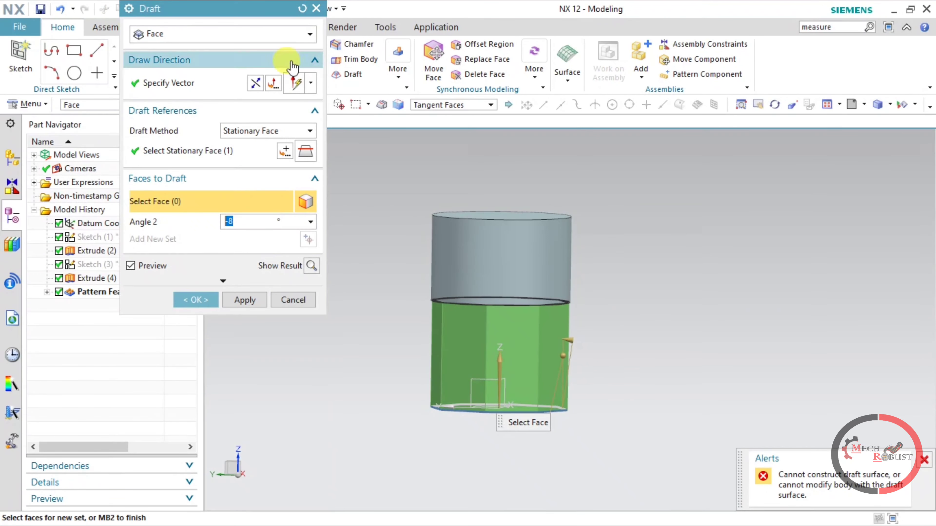
# Restart the draft with the default direction and the bottom face fixed.
pyautogui.click(303, 9)
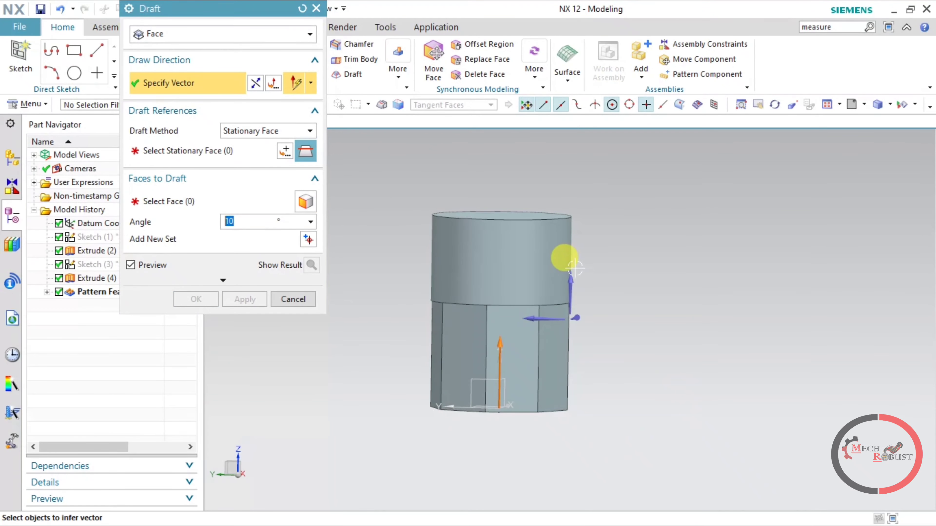
pyautogui.middleClick(604, 301)
pyautogui.moveTo(627, 334)
pyautogui.mouseDown(button='middle')
pyautogui.moveTo(627, 303)
pyautogui.moveTo(546, 374)
pyautogui.mouseUp(button='middle')
pyautogui.click(545, 374)
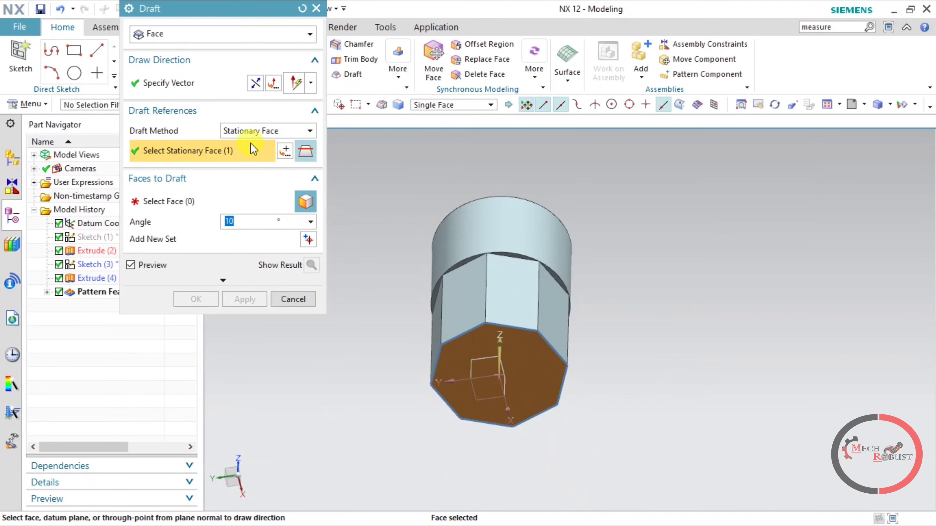
pyautogui.click(191, 206)
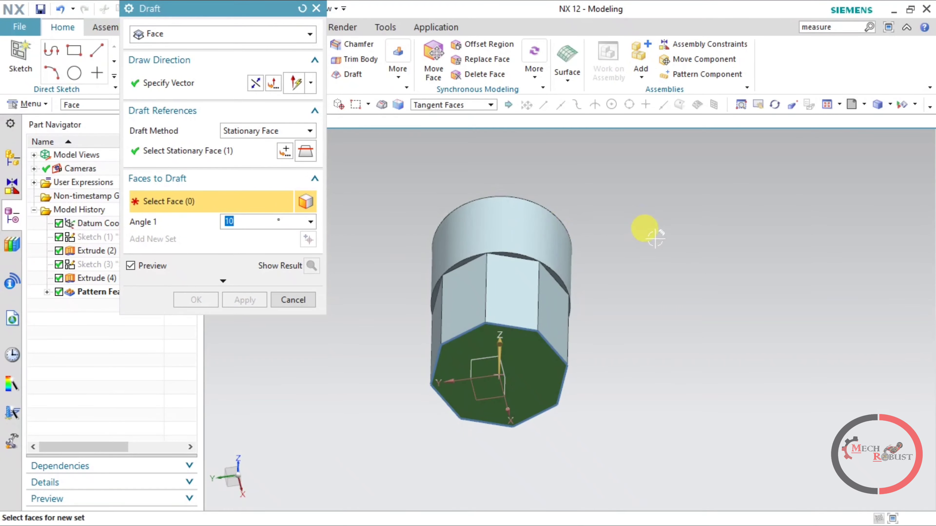
# Select the first five side facets as faces to draft.
pyautogui.moveTo(656, 239); pyautogui.dragTo(650, 265, button='middle')
pyautogui.click(550, 333)
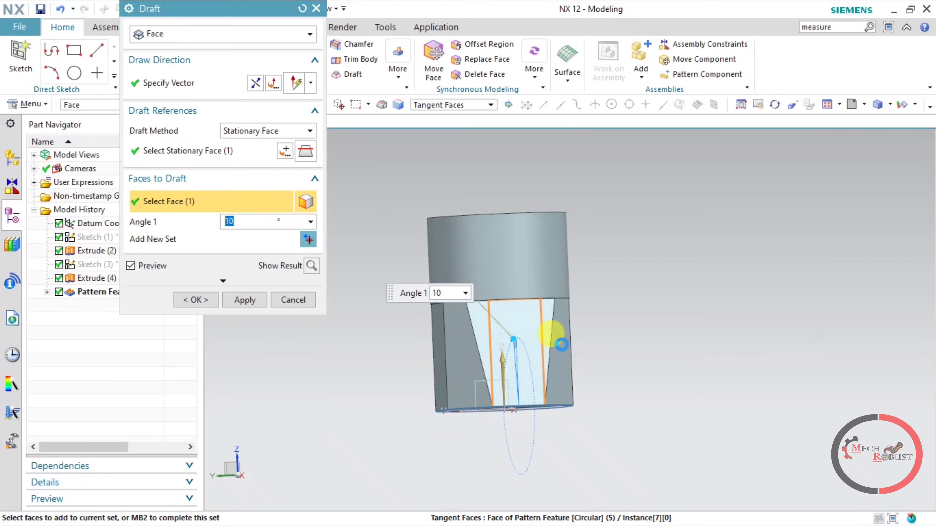
pyautogui.click(558, 341)
pyautogui.moveTo(602, 345); pyautogui.dragTo(540, 348, button='middle')
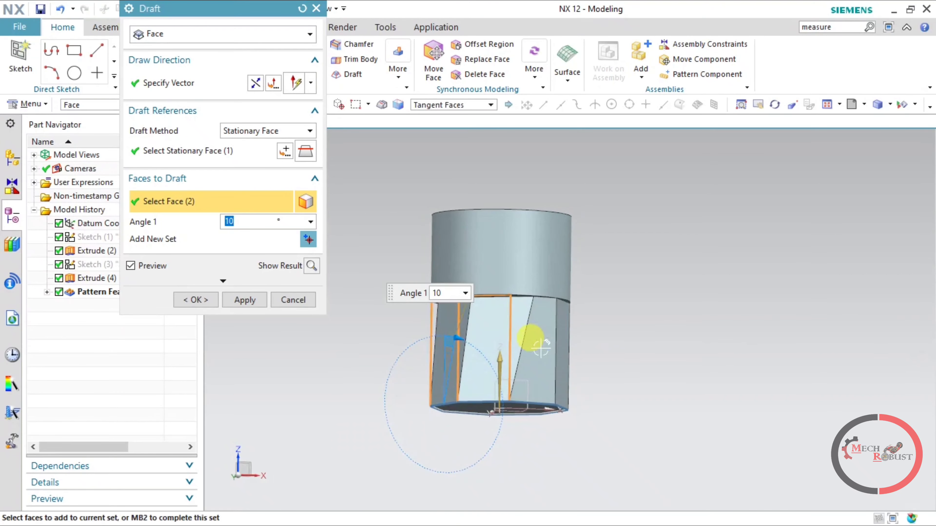
pyautogui.click(534, 341)
pyautogui.moveTo(623, 344); pyautogui.dragTo(525, 354, button='middle')
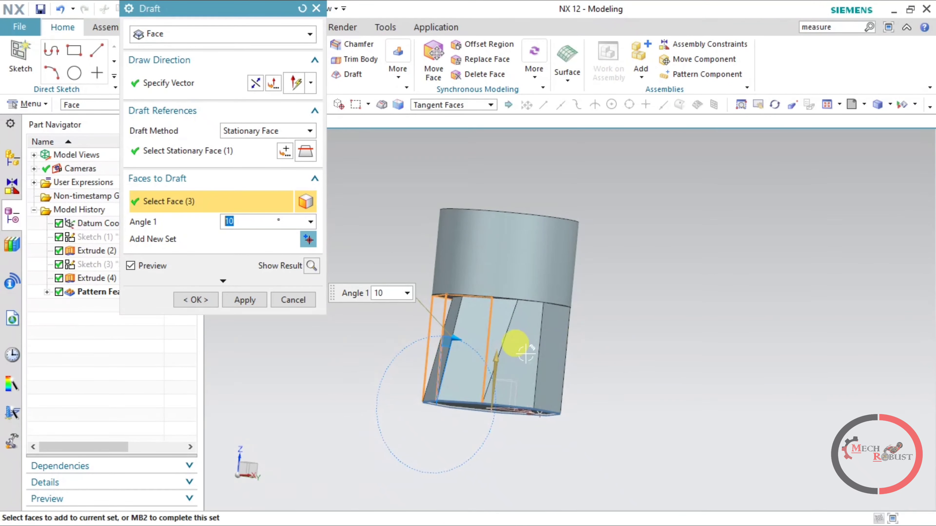
pyautogui.click(553, 349)
pyautogui.moveTo(623, 351)
pyautogui.mouseDown(button='middle')
pyautogui.moveTo(584, 345)
pyautogui.moveTo(522, 356)
pyautogui.mouseUp(button='middle')
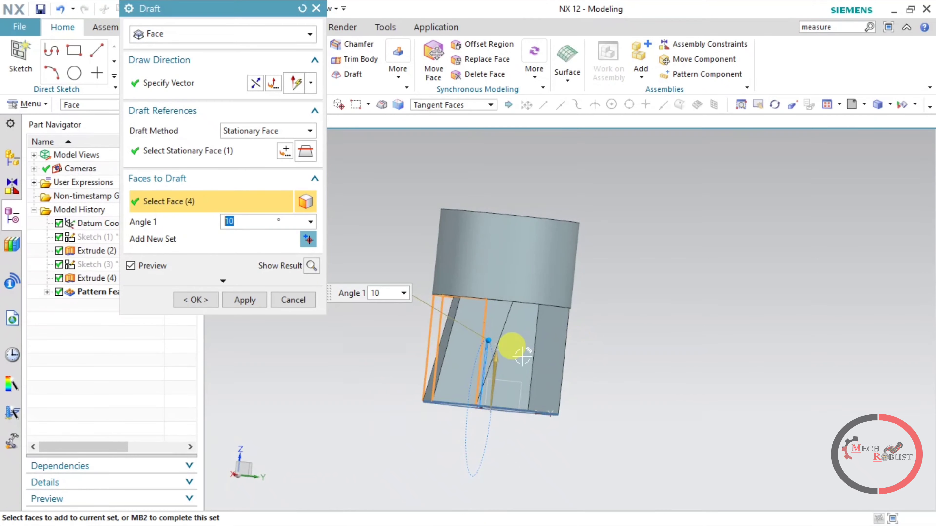
pyautogui.click(608, 360)
# Add the remaining side facets and the upper cylindrical wall to the draft faces.
pyautogui.moveTo(626, 348)
pyautogui.mouseDown(button='middle')
pyautogui.moveTo(584, 345)
pyautogui.moveTo(510, 365)
pyautogui.mouseUp(button='middle')
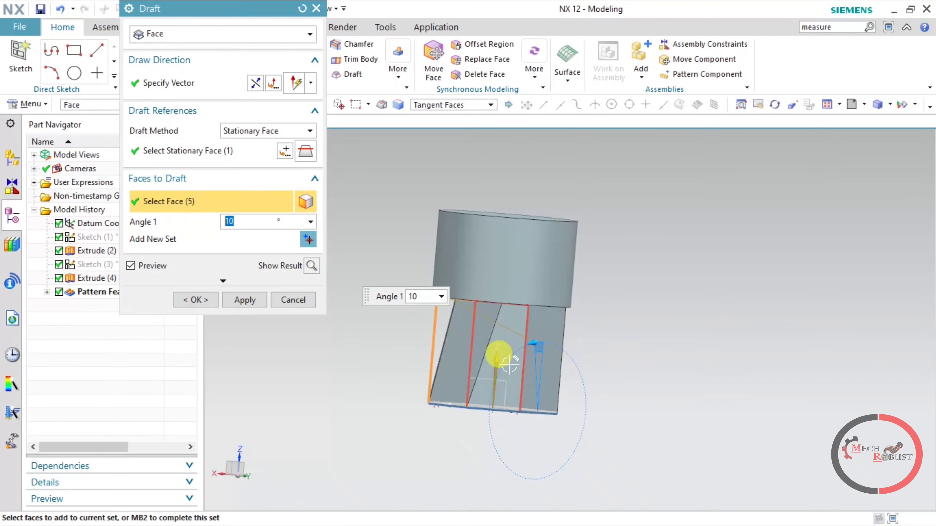
pyautogui.click(512, 359)
pyautogui.moveTo(622, 360)
pyautogui.mouseDown(button='middle')
pyautogui.moveTo(591, 351)
pyautogui.moveTo(494, 368)
pyautogui.mouseUp(button='middle')
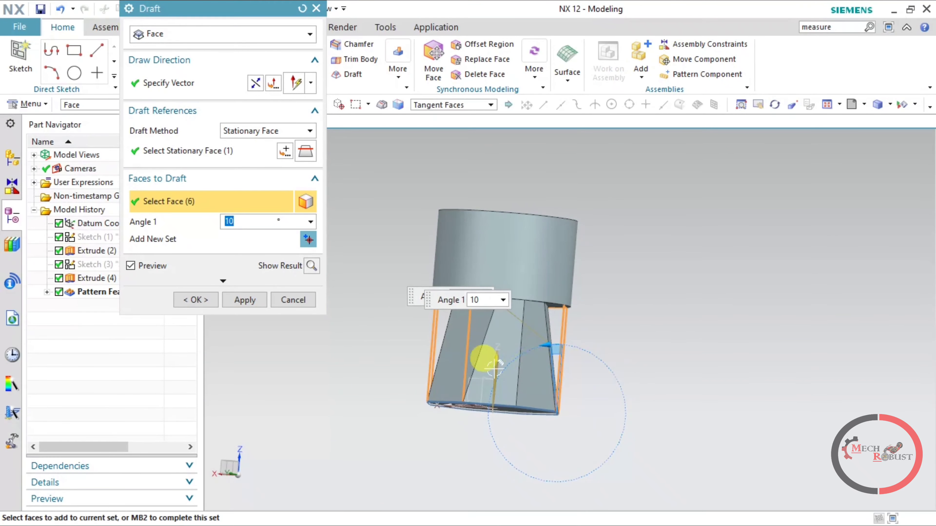
pyautogui.click(497, 346)
pyautogui.moveTo(648, 372); pyautogui.dragTo(601, 359, button='middle')
pyautogui.click(501, 354)
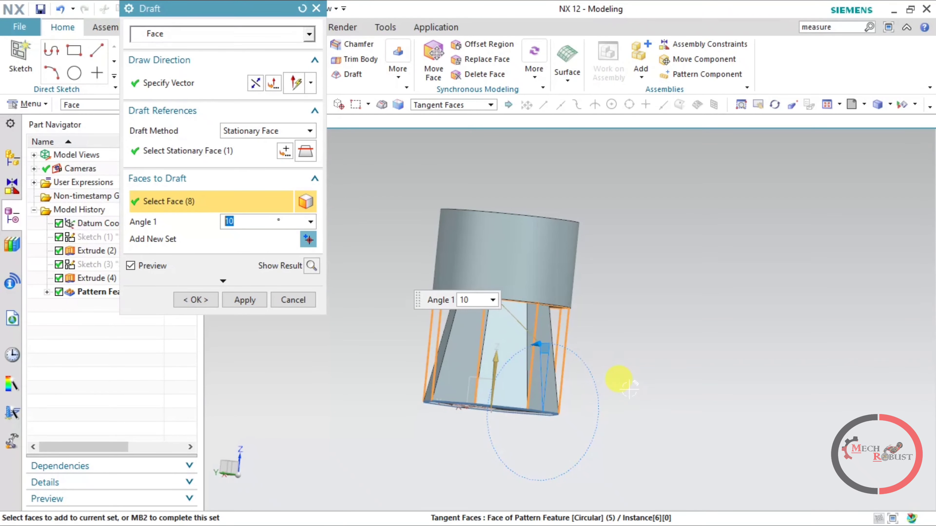
pyautogui.click(566, 262)
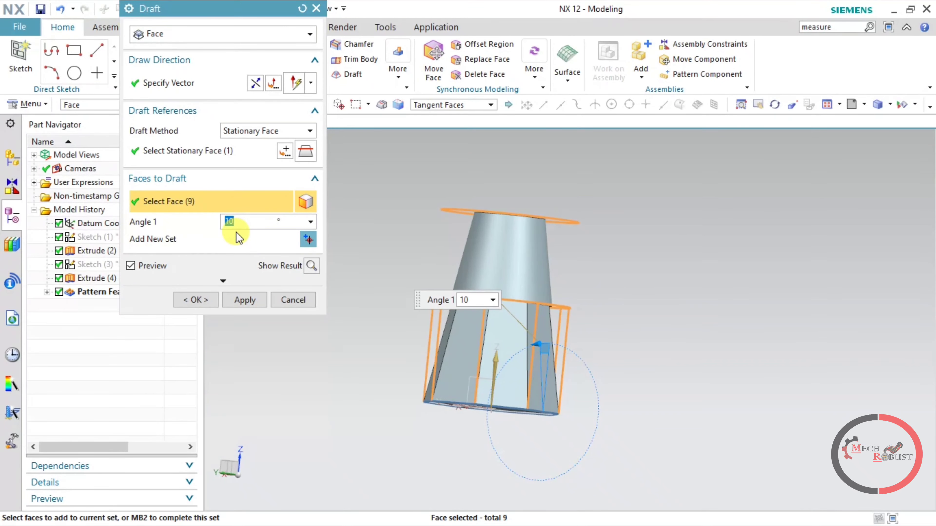
# Create the draft at -8° on the nine selected faces.
pyautogui.write('-5')
pyautogui.press('Return')
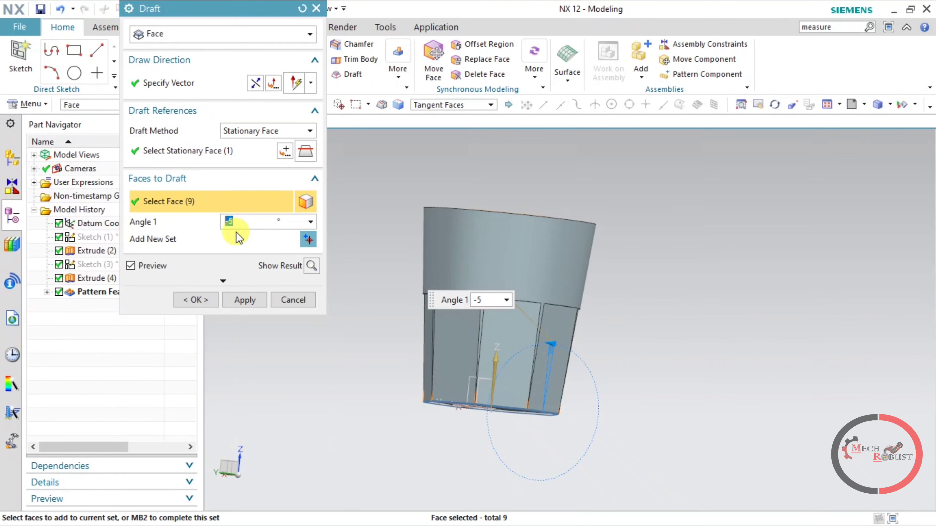
pyautogui.write('-8')
pyautogui.press('Return')
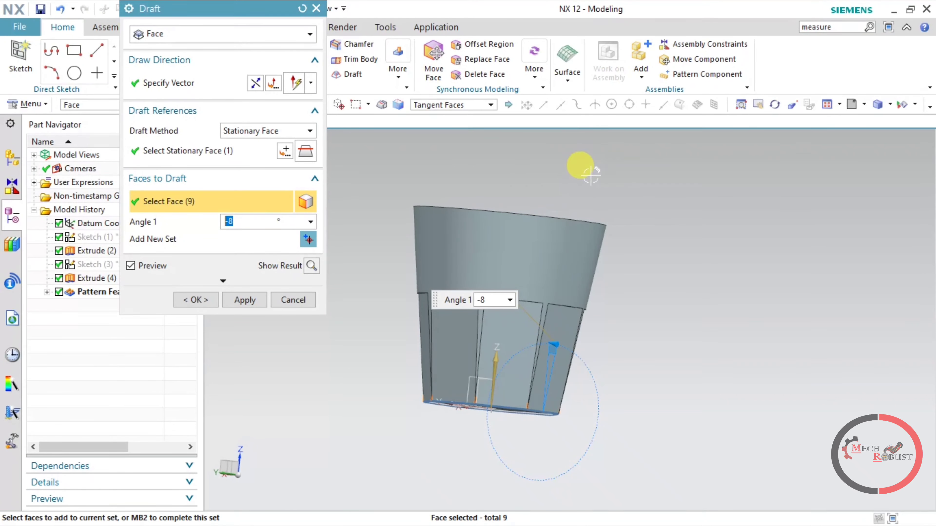
pyautogui.moveTo(581, 167)
pyautogui.mouseDown(button='middle')
pyautogui.moveTo(576, 192)
pyautogui.moveTo(591, 164)
pyautogui.moveTo(606, 163)
pyautogui.mouseUp(button='middle')
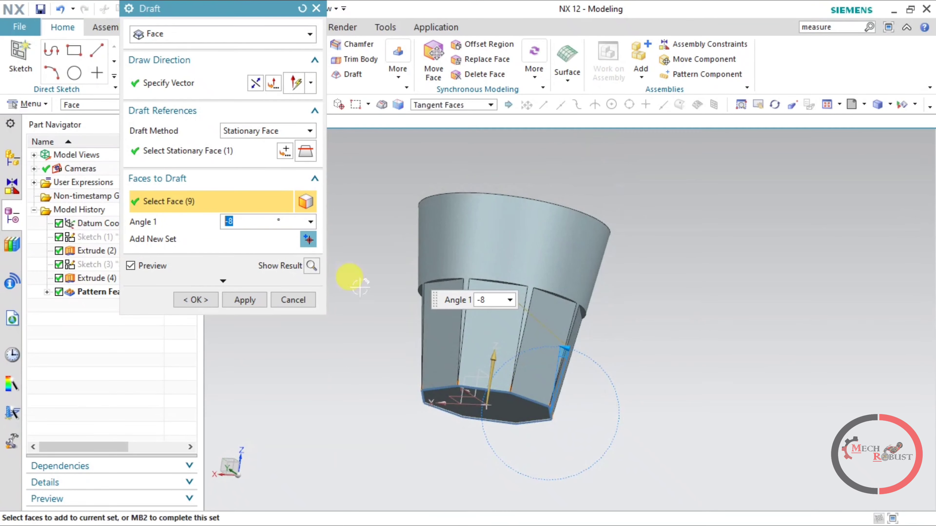
pyautogui.click(198, 300)
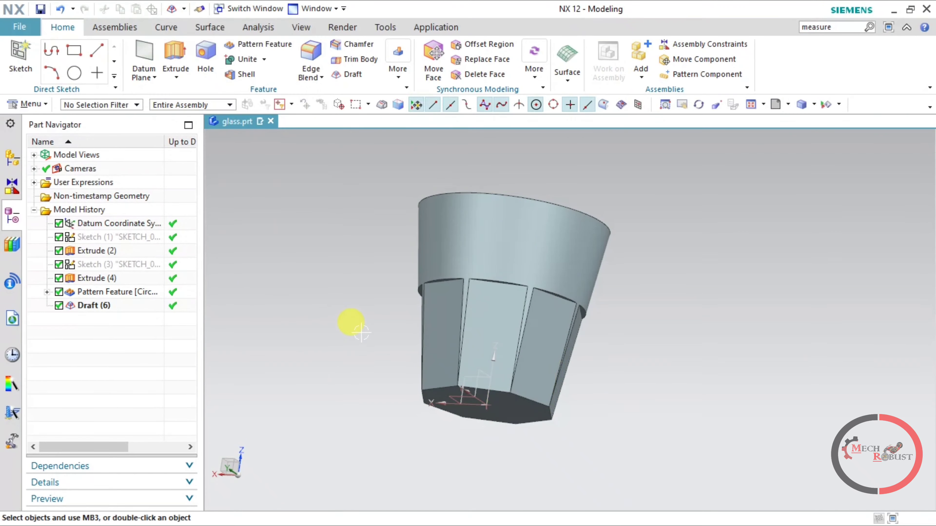
pyautogui.moveTo(349, 320)
pyautogui.mouseDown(button='middle')
pyautogui.moveTo(350, 246)
pyautogui.moveTo(364, 318)
pyautogui.mouseUp(button='middle')
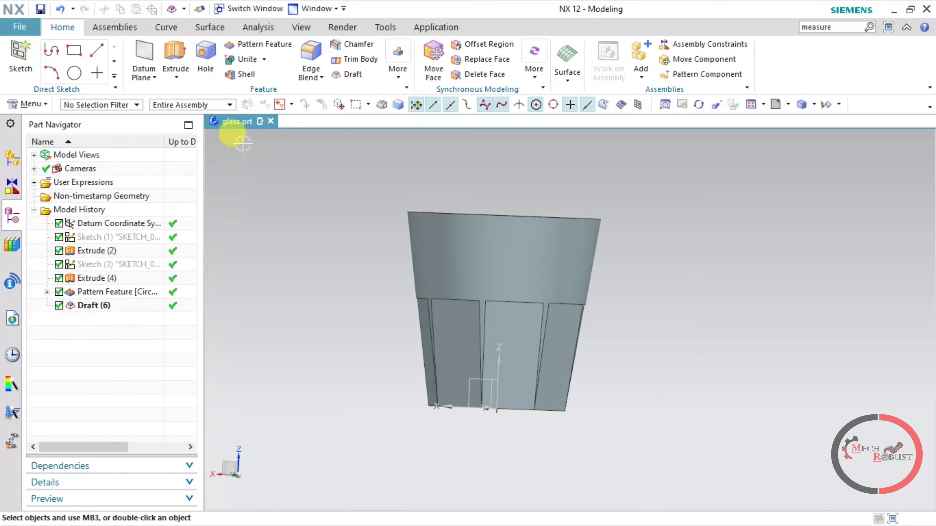
pyautogui.click(302, 76)
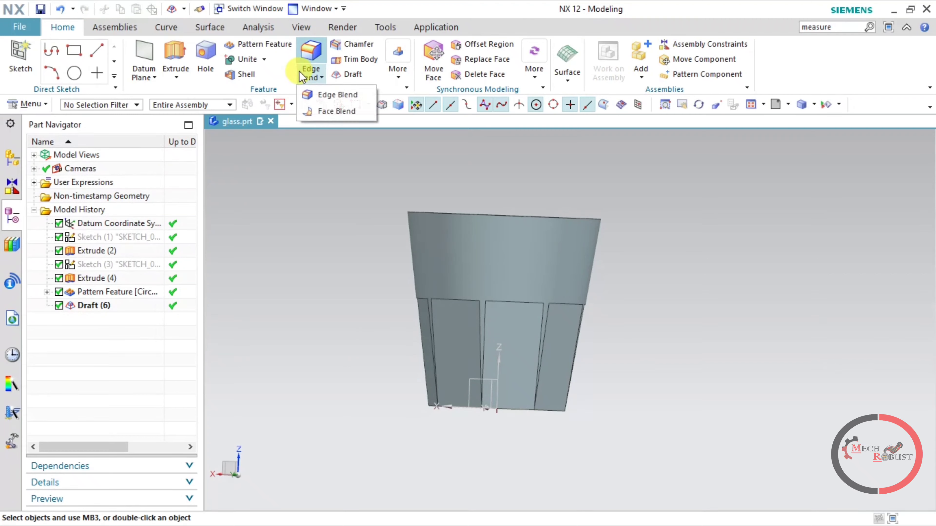
# Start an 8 mm edge blend and pick the first three facet top edges.
pyautogui.click(334, 95)
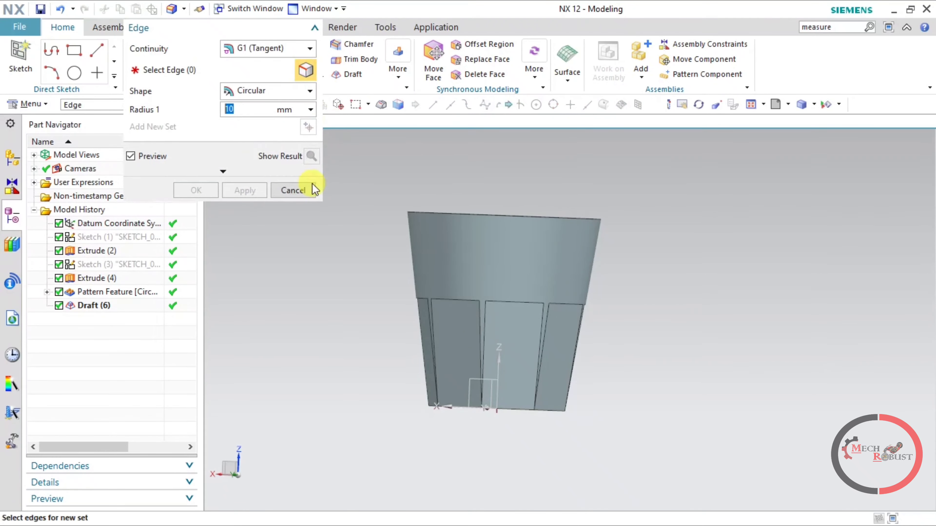
pyautogui.click(236, 109)
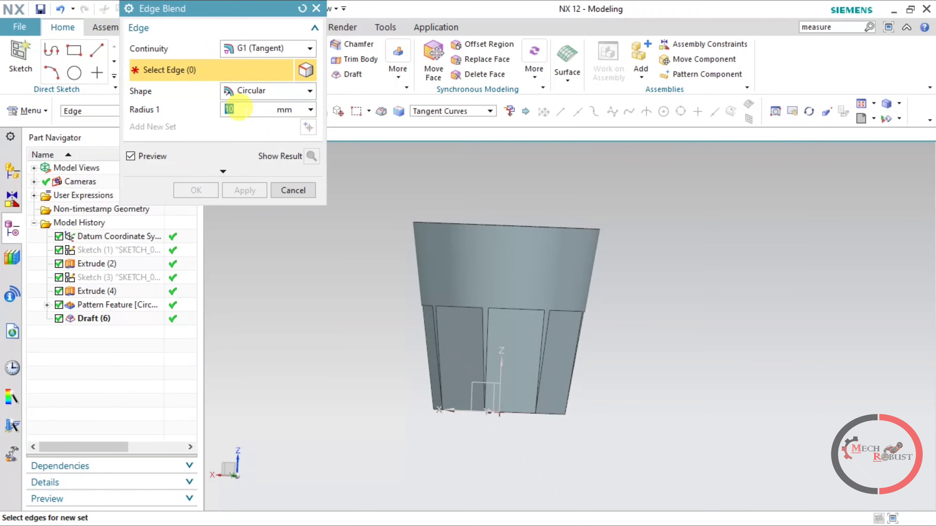
pyautogui.moveTo(508, 282); pyautogui.dragTo(503, 258, button='middle')
pyautogui.scroll(3, 502, 264)
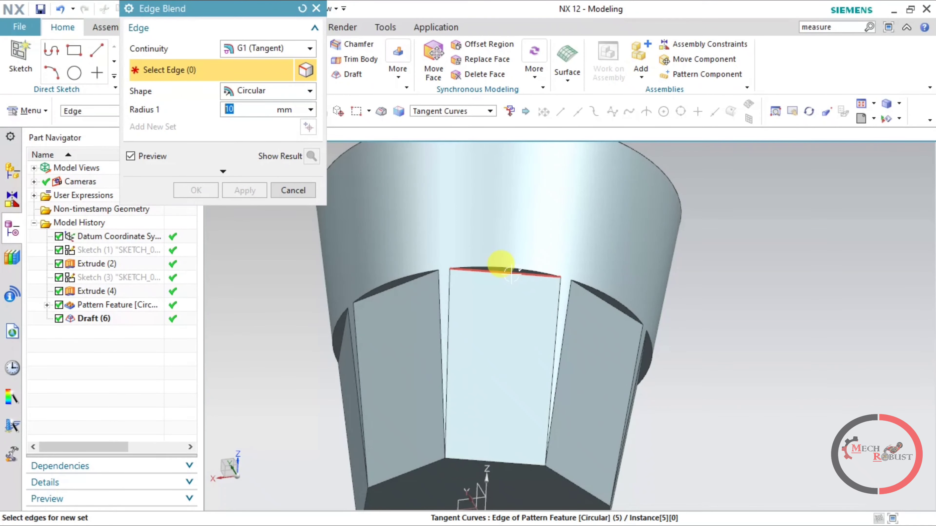
pyautogui.click(511, 273)
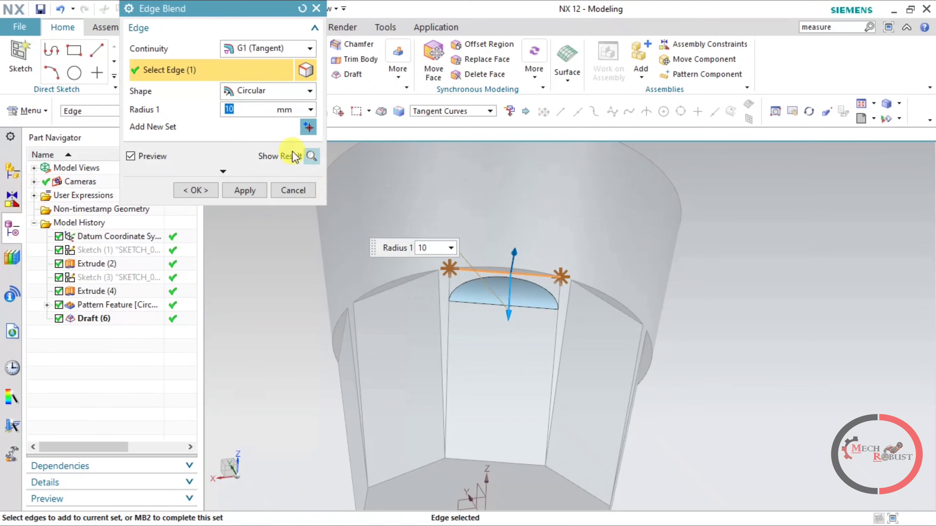
pyautogui.write('8')
pyautogui.press('Return')
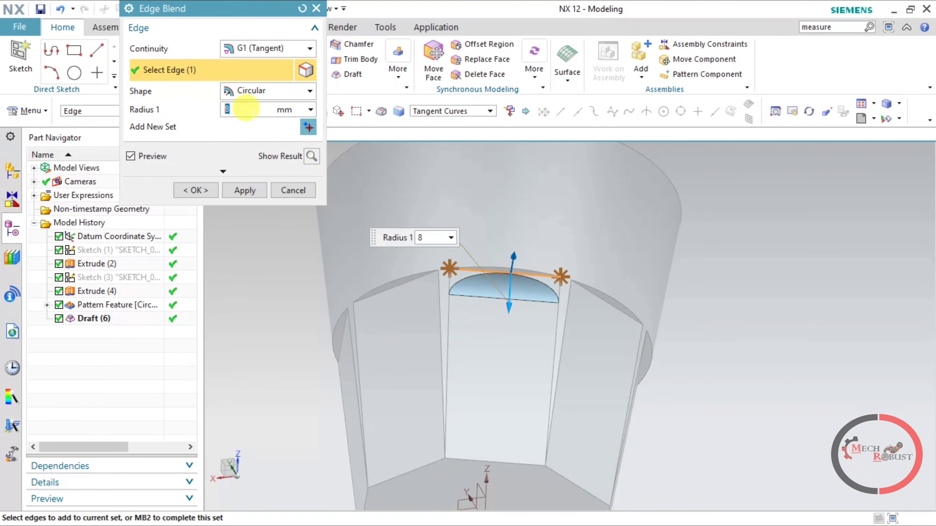
pyautogui.click(388, 295)
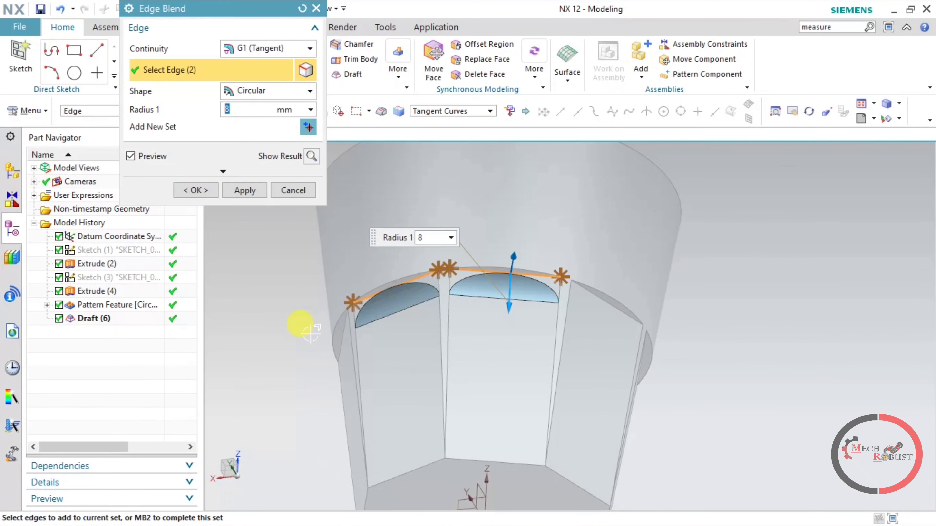
pyautogui.moveTo(377, 346)
pyautogui.mouseDown(button='middle')
pyautogui.moveTo(418, 324)
pyautogui.moveTo(389, 286)
pyautogui.mouseUp(button='middle')
pyautogui.click(396, 286)
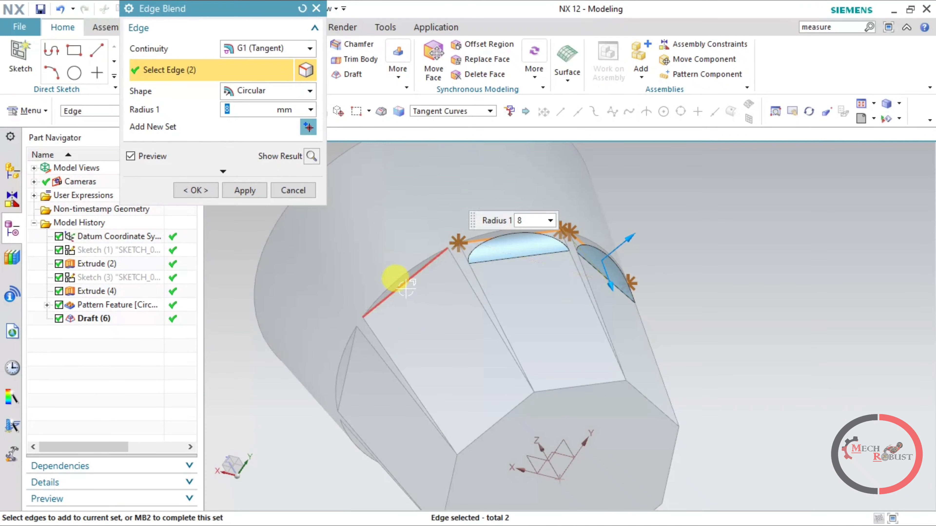
# Add the remaining five facet top edges and apply the 8 mm blend.
pyautogui.click(368, 410)
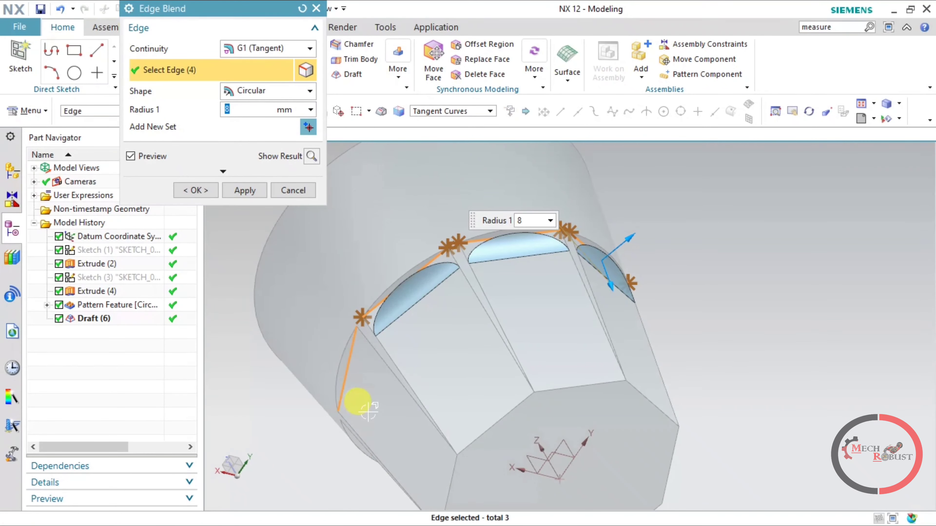
pyautogui.moveTo(369, 410); pyautogui.dragTo(365, 343, button='middle')
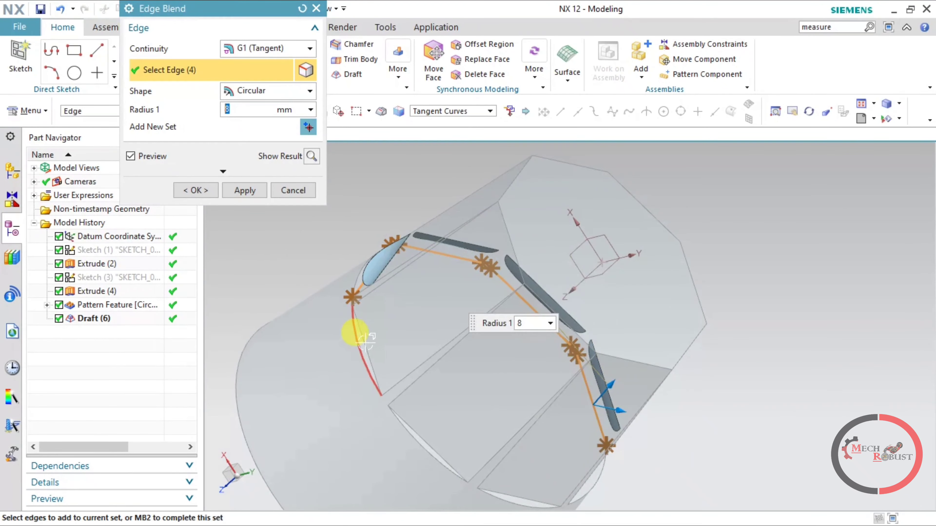
pyautogui.click(366, 341)
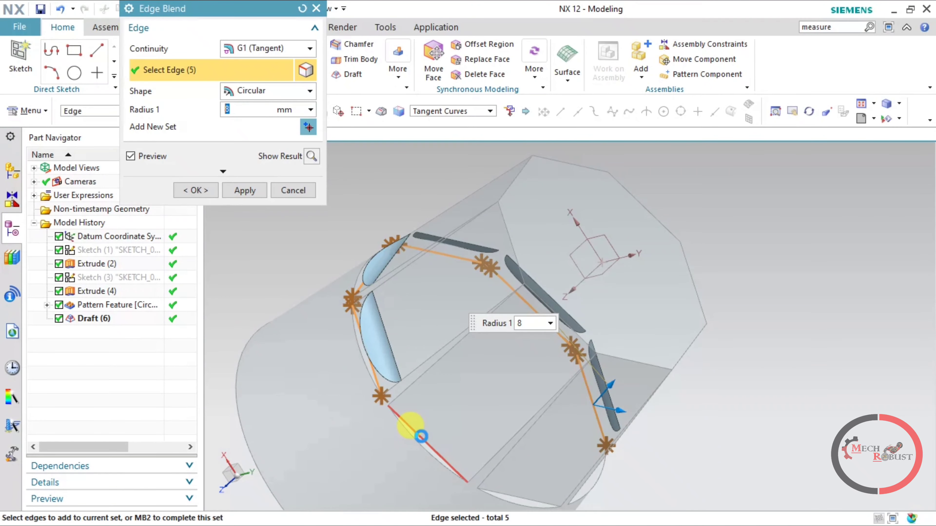
pyautogui.click(422, 436)
pyautogui.click(510, 492)
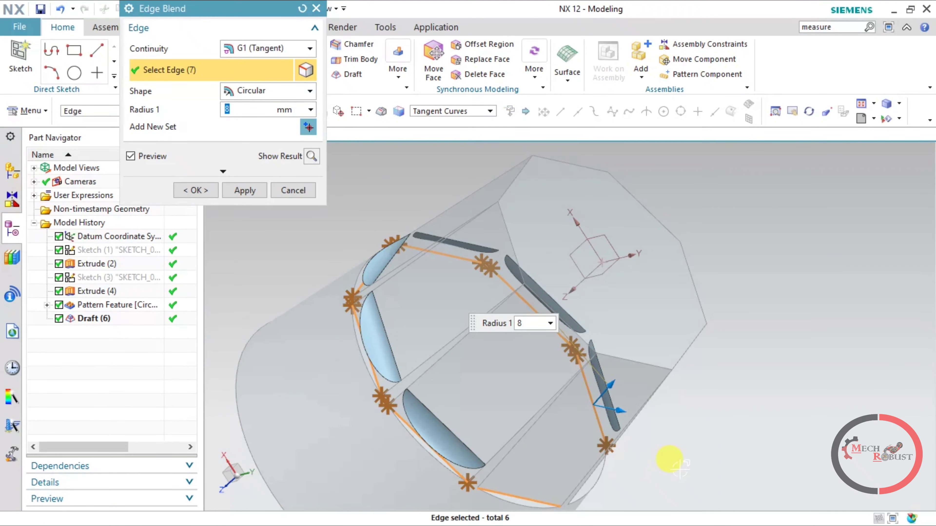
pyautogui.moveTo(648, 383)
pyautogui.mouseDown(button='middle')
pyautogui.moveTo(567, 324)
pyautogui.moveTo(372, 334)
pyautogui.mouseUp(button='middle')
pyautogui.click(370, 330)
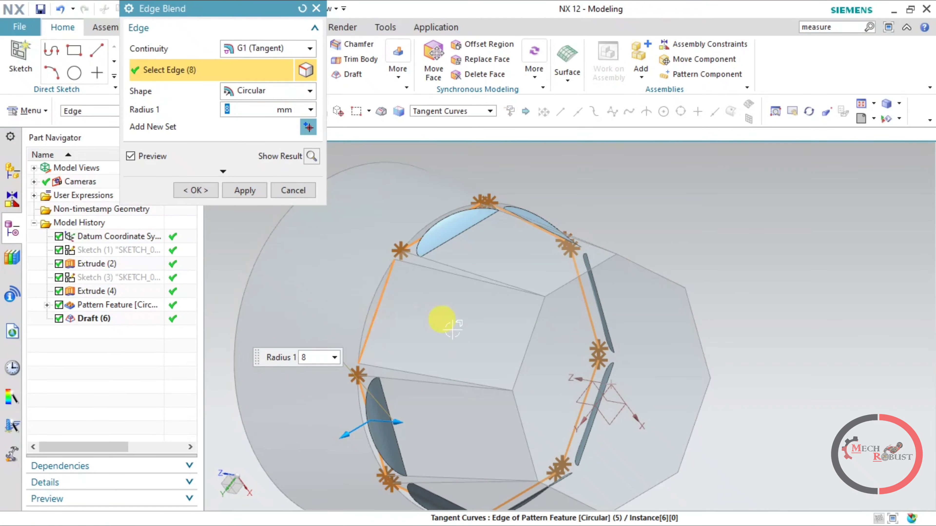
pyautogui.click(246, 191)
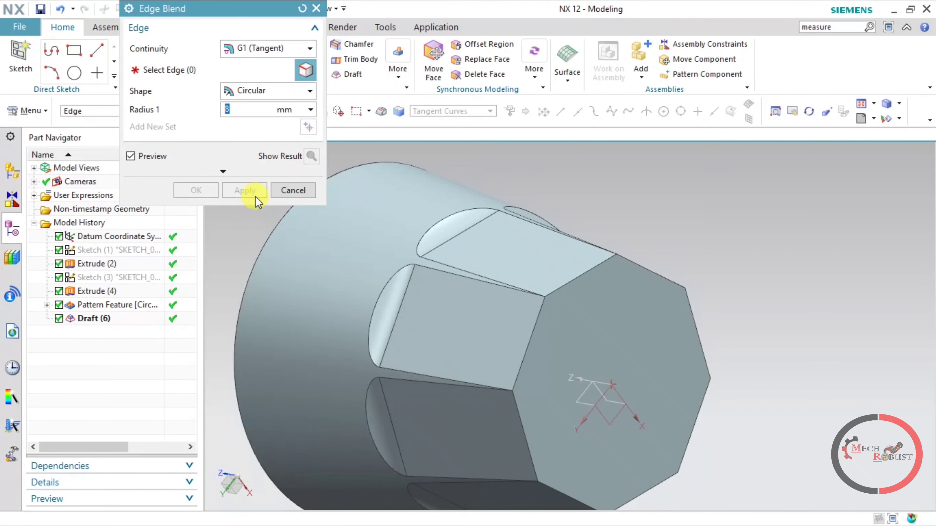
pyautogui.click(280, 193)
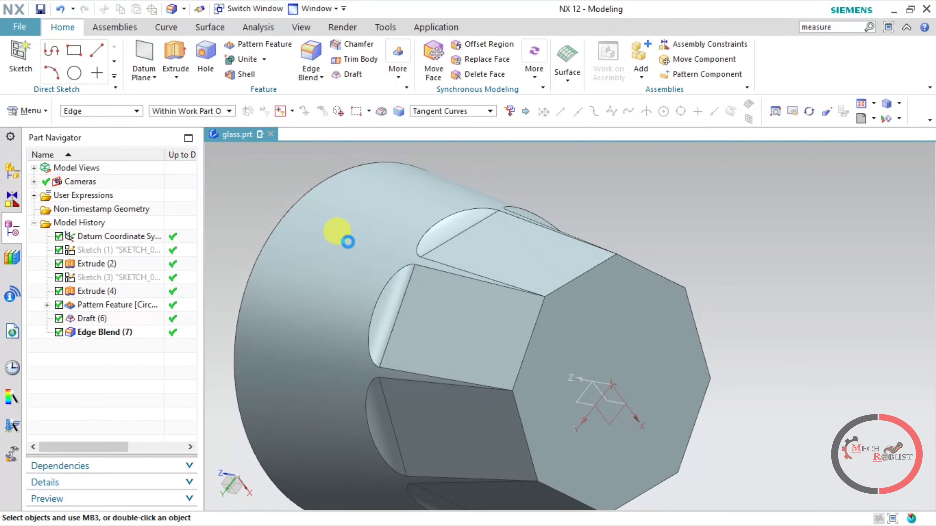
# Start a 7 mm edge blend and select the edge chains around the first two facets.
pyautogui.moveTo(358, 251)
pyautogui.mouseDown(button='middle')
pyautogui.moveTo(511, 215)
pyautogui.moveTo(495, 299)
pyautogui.moveTo(567, 235)
pyautogui.moveTo(550, 226)
pyautogui.mouseUp(button='middle')
pyautogui.scroll(-5, 550, 226)
pyautogui.moveTo(569, 279)
pyautogui.mouseDown(button='middle')
pyautogui.moveTo(623, 309)
pyautogui.moveTo(623, 292)
pyautogui.mouseUp(button='middle')
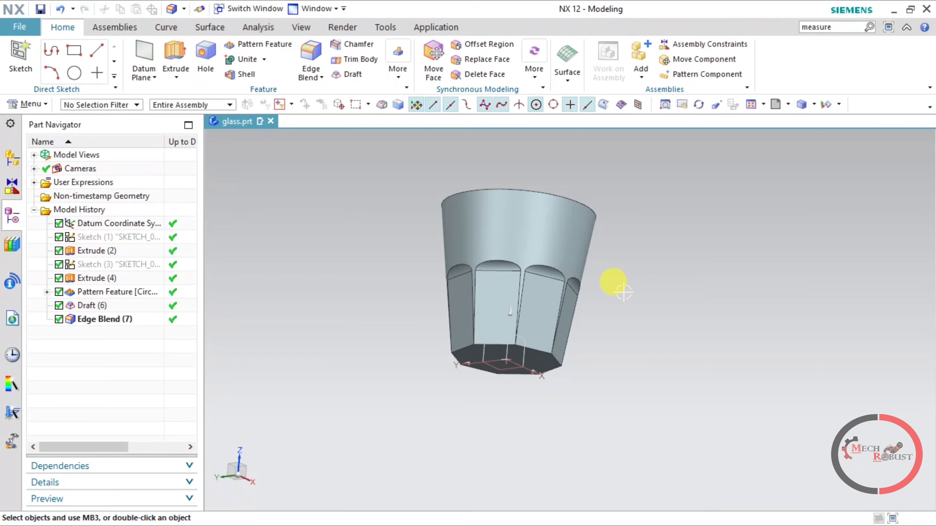
pyautogui.click(309, 53)
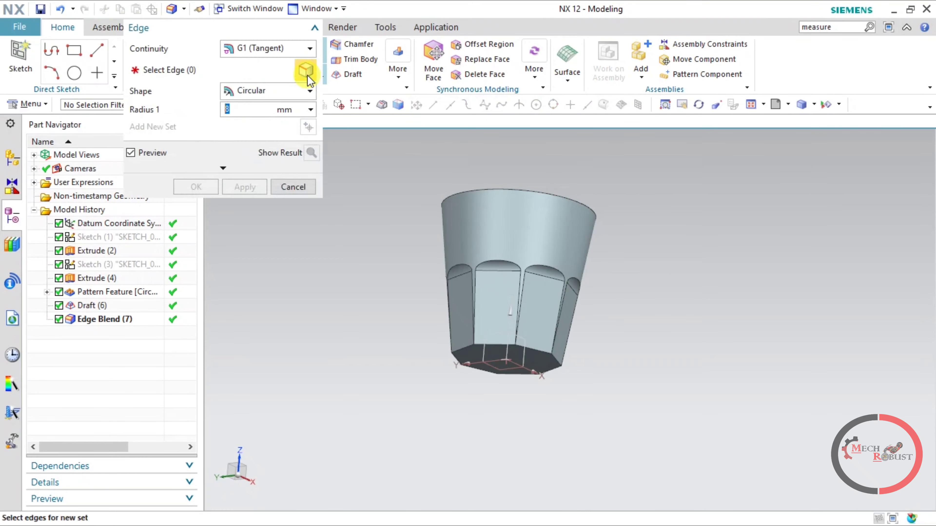
pyautogui.write('7')
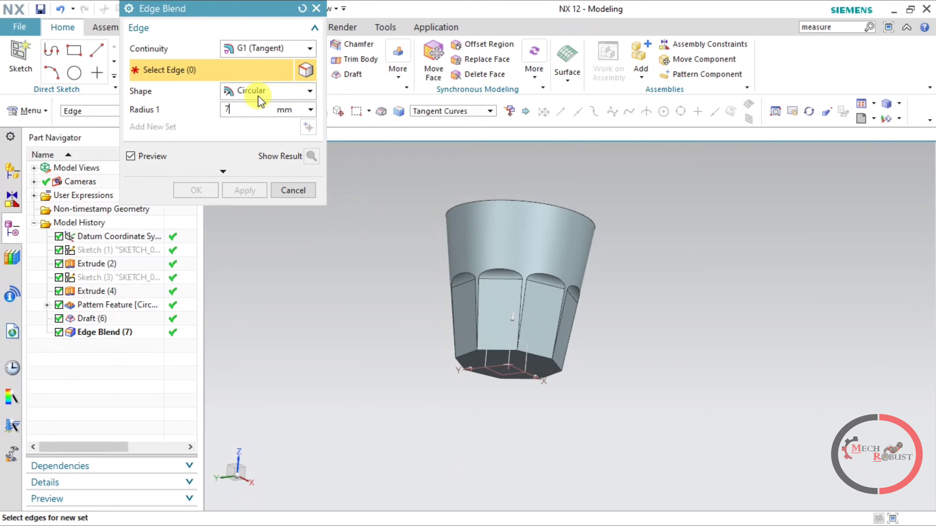
pyautogui.scroll(5, 475, 288)
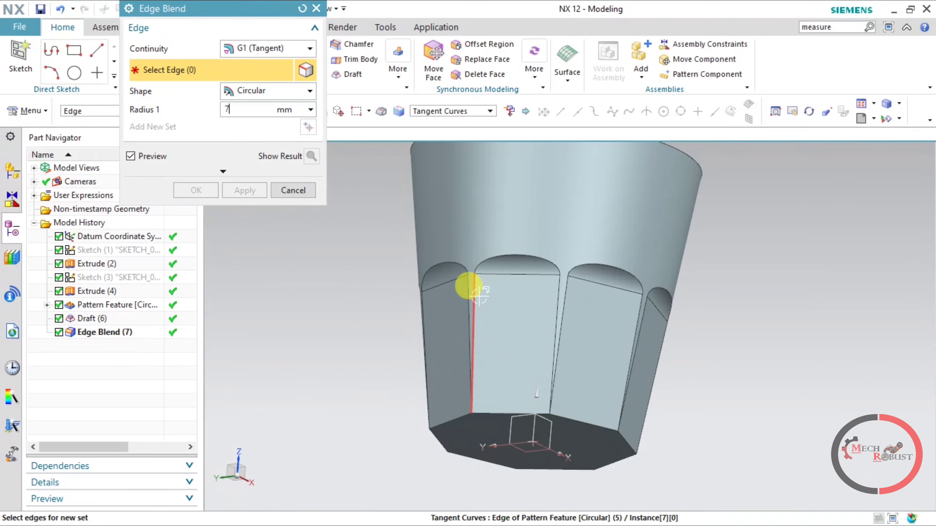
pyautogui.click(476, 293)
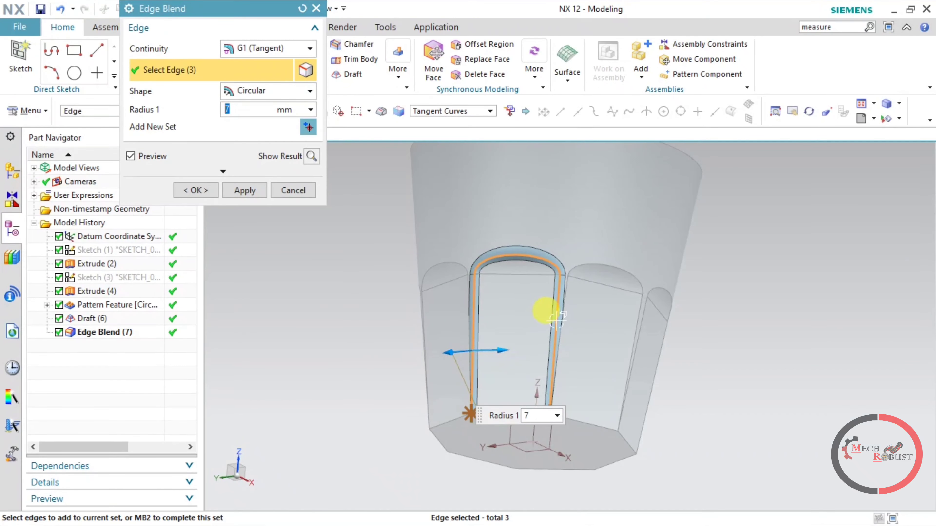
pyautogui.click(549, 310)
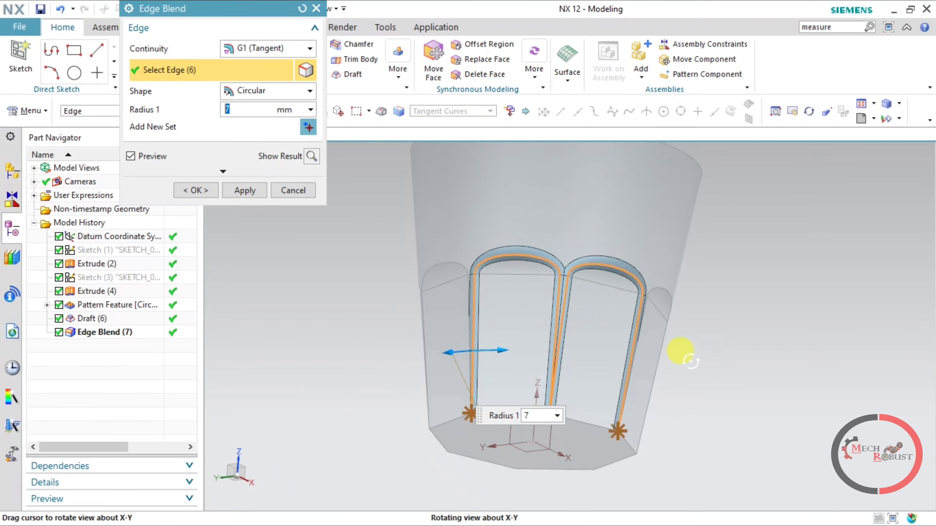
# Add the edge chains around the remaining facets and confirm the 7 mm blend.
pyautogui.moveTo(690, 362)
pyautogui.mouseDown(button='middle')
pyautogui.moveTo(657, 353)
pyautogui.moveTo(653, 339)
pyautogui.mouseUp(button='middle')
pyautogui.click(509, 297)
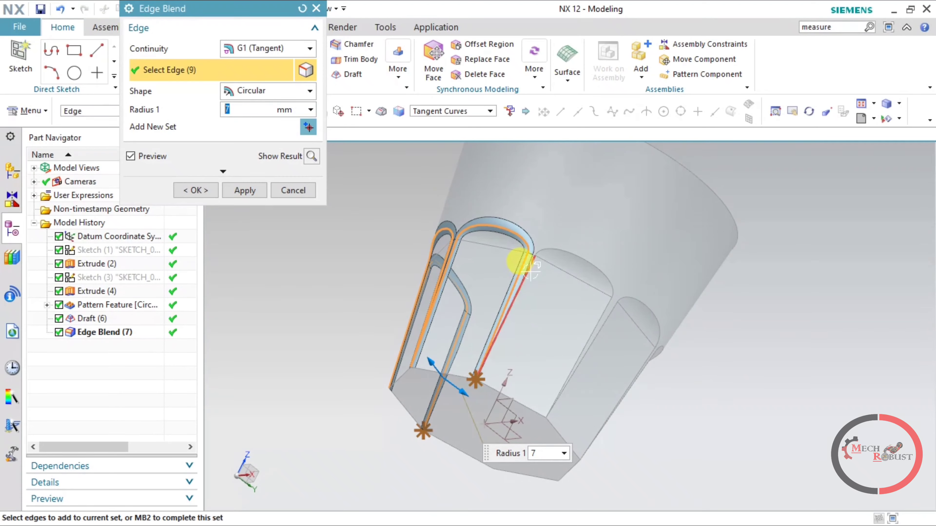
pyautogui.click(514, 259)
pyautogui.click(676, 359)
pyautogui.moveTo(677, 360); pyautogui.dragTo(466, 310, button='middle')
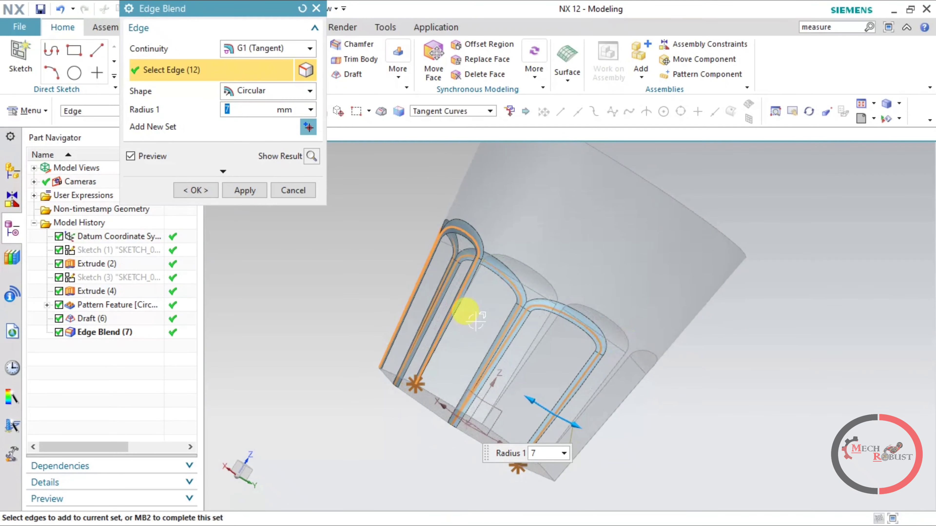
pyautogui.click(470, 288)
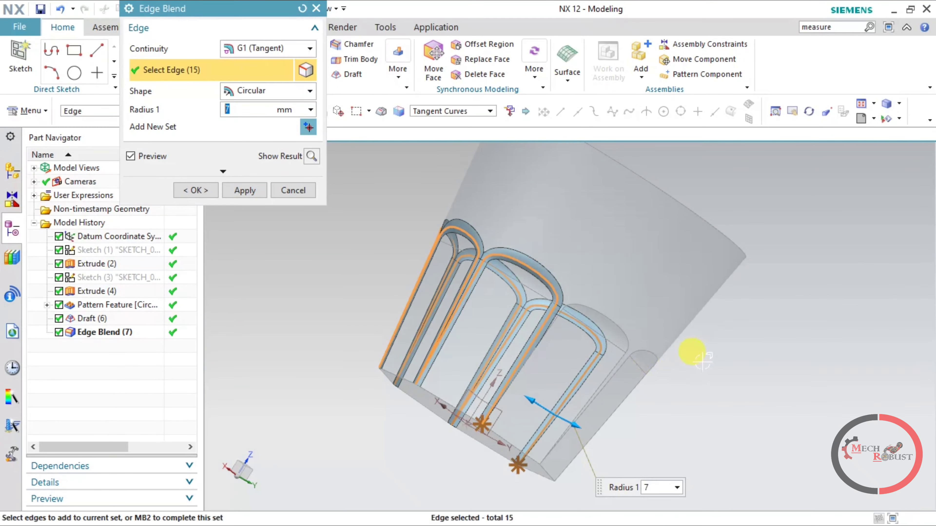
pyautogui.moveTo(689, 356)
pyautogui.mouseDown(button='middle')
pyautogui.moveTo(664, 318)
pyautogui.moveTo(552, 324)
pyautogui.mouseUp(button='middle')
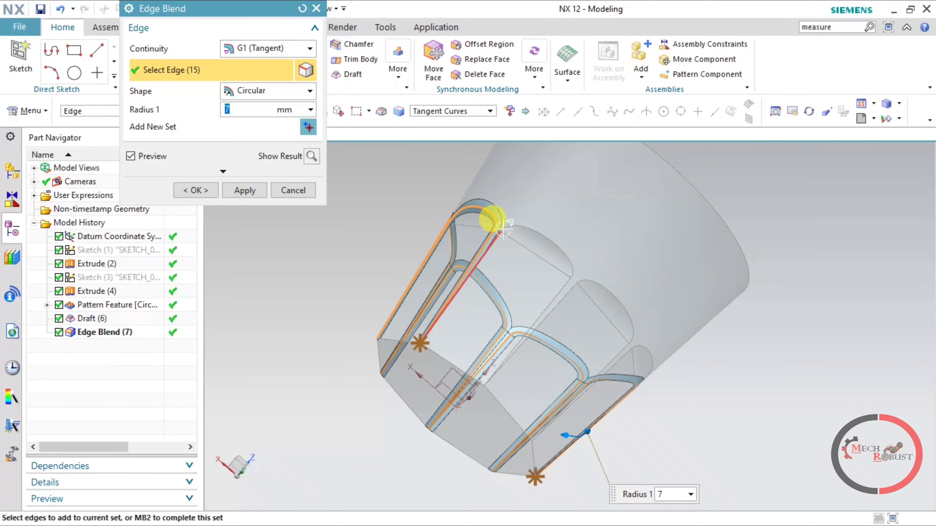
pyautogui.click(599, 340)
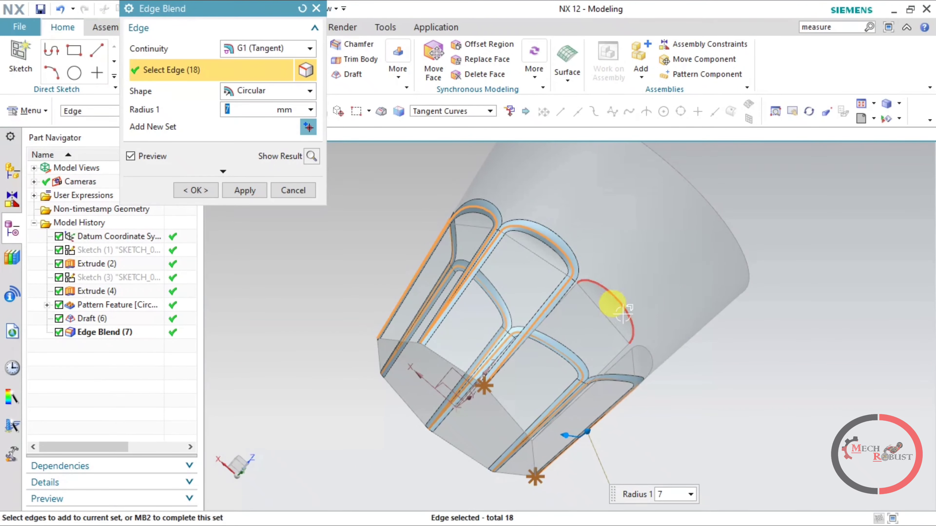
pyautogui.click(716, 351)
pyautogui.moveTo(716, 351); pyautogui.dragTo(586, 326, button='middle')
pyautogui.moveTo(549, 282)
pyautogui.mouseDown(button='middle')
pyautogui.moveTo(641, 272)
pyautogui.moveTo(600, 265)
pyautogui.mouseUp(button='middle')
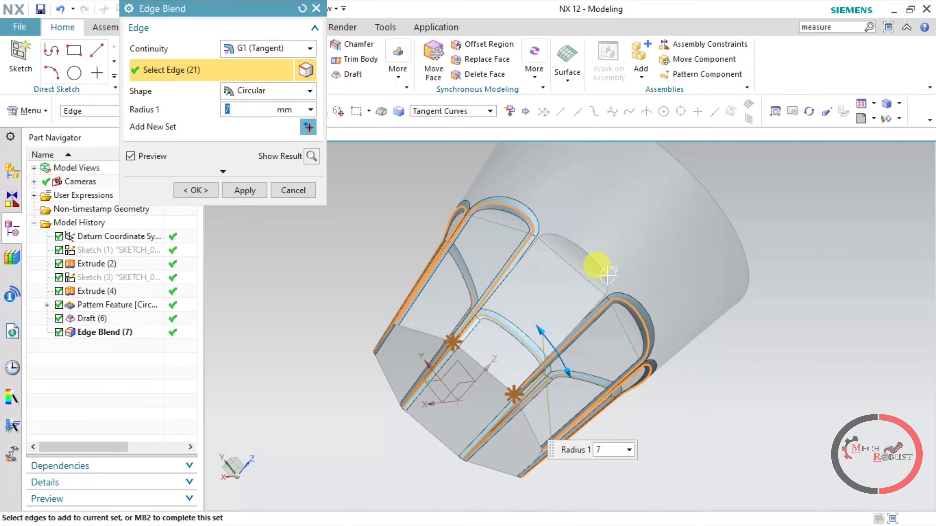
pyautogui.click(601, 272)
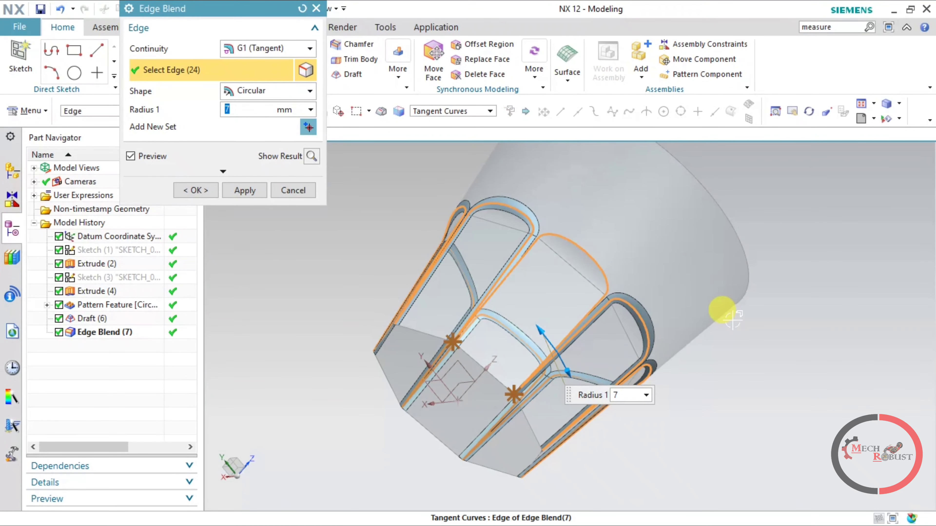
pyautogui.click(195, 190)
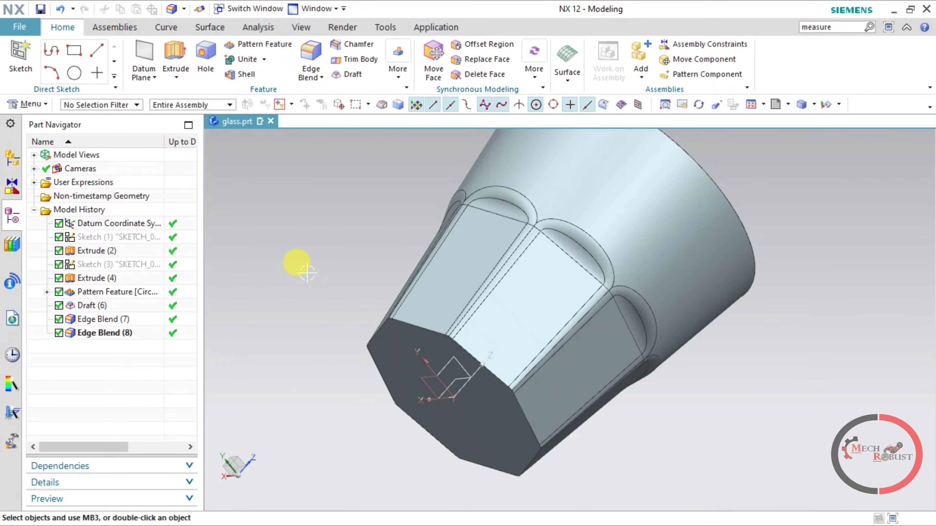
# Shell the glass to 4 mm walls, removing its circular top face.
pyautogui.moveTo(306, 276); pyautogui.dragTo(435, 203, button='middle')
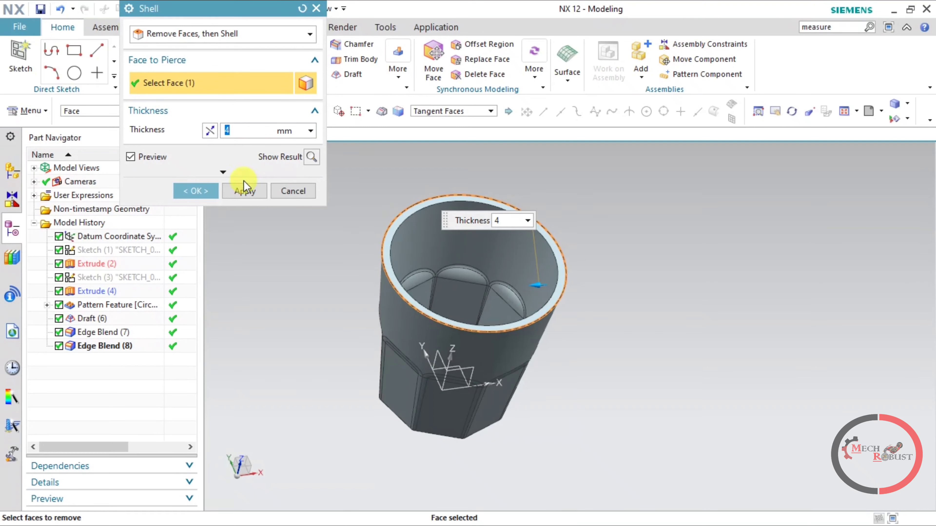
pyautogui.click(207, 192)
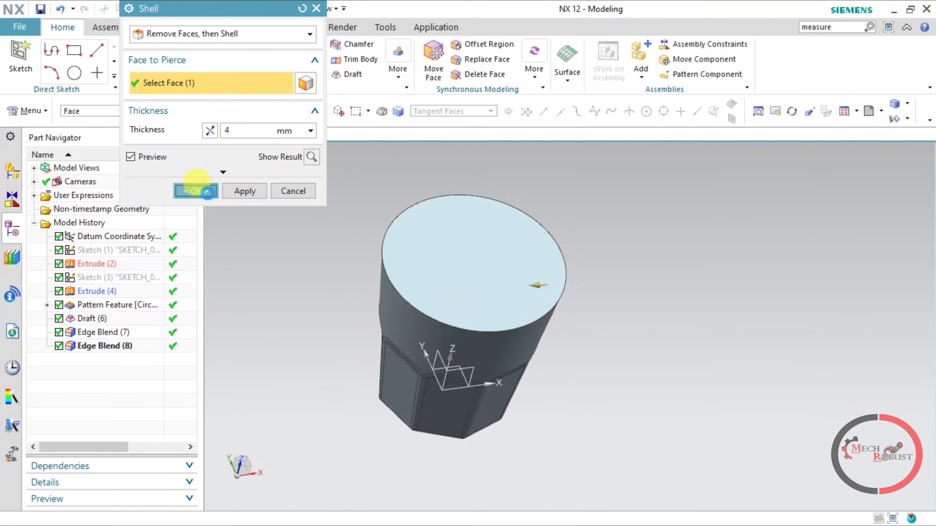
pyautogui.moveTo(376, 220)
pyautogui.mouseDown(button='middle')
pyautogui.moveTo(366, 255)
pyautogui.moveTo(378, 242)
pyautogui.moveTo(382, 205)
pyautogui.mouseUp(button='middle')
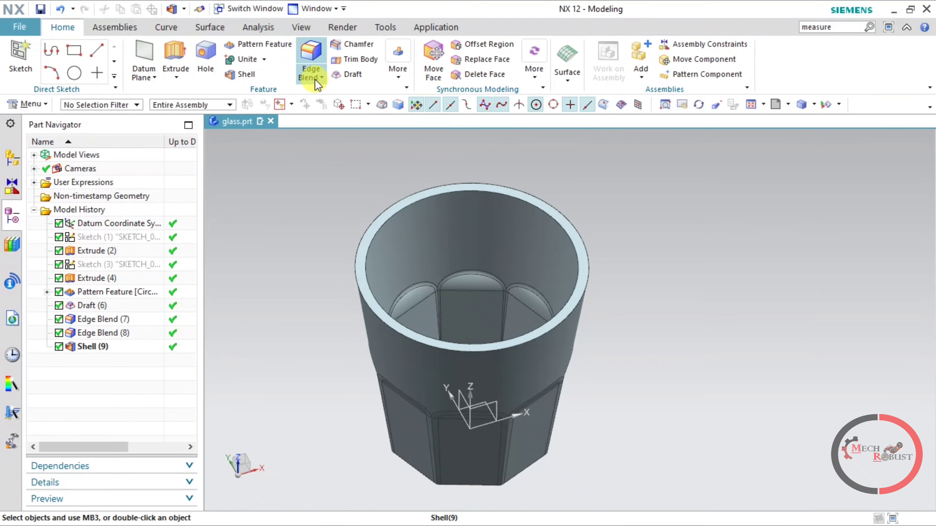
# Round the cup's inner and outer rim edges with a 2 mm radius.
pyautogui.click(305, 53)
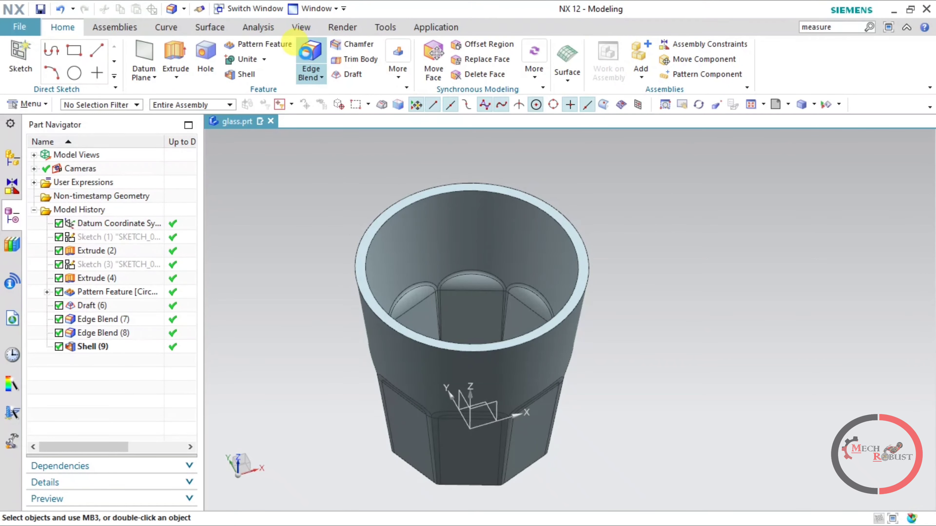
pyautogui.click(398, 223)
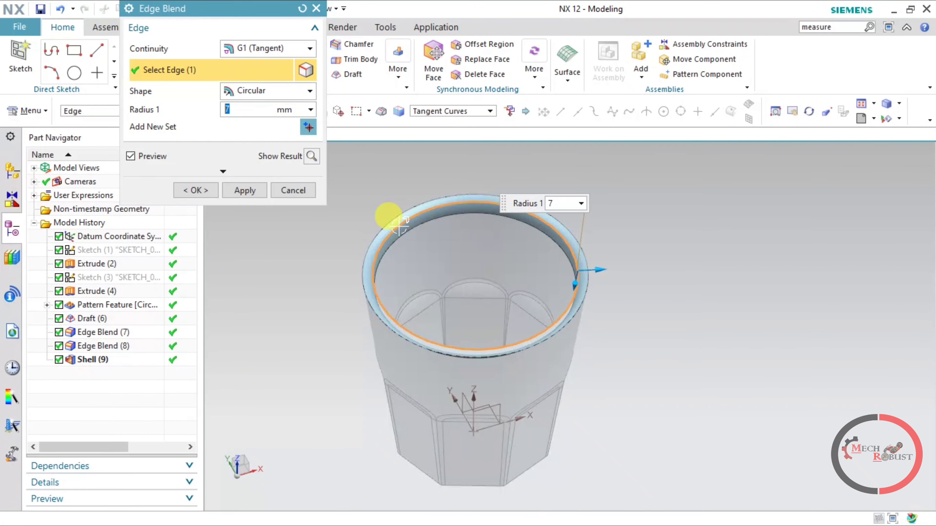
pyautogui.write('2')
pyautogui.press('Return')
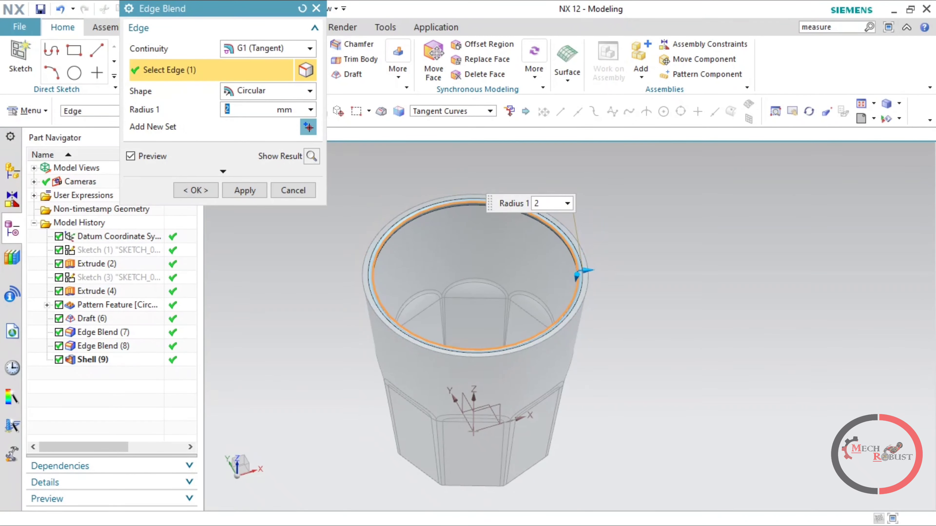
pyautogui.scroll(-2, 382, 216)
pyautogui.scroll(-2, 382, 215)
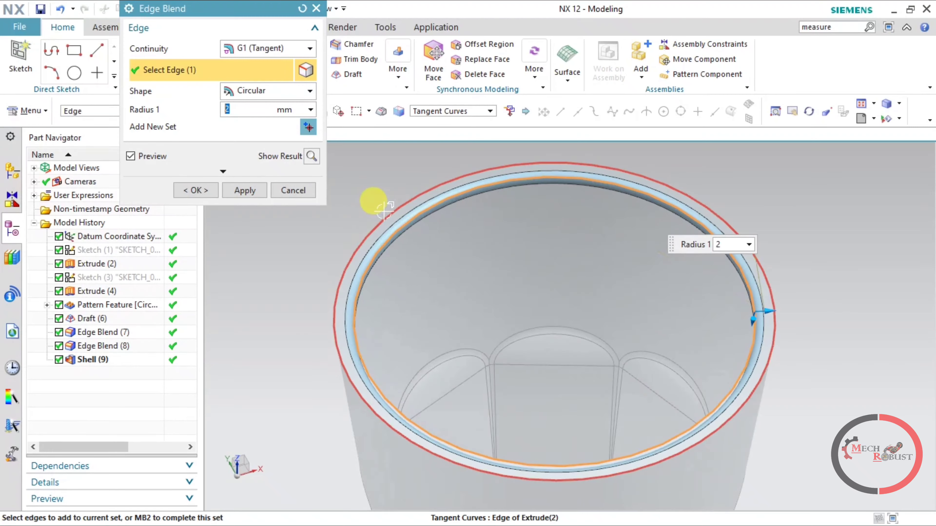
pyautogui.click(384, 210)
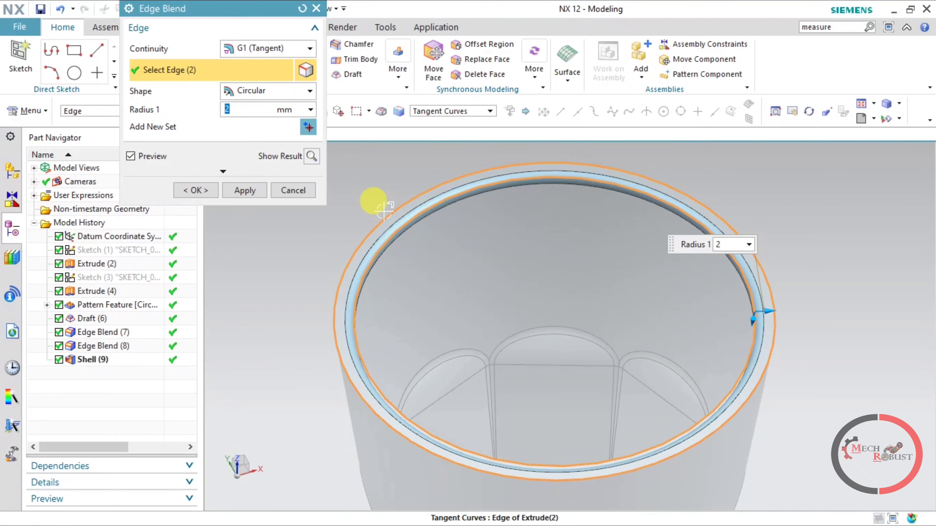
pyautogui.click(198, 195)
pyautogui.scroll(3, 373, 292)
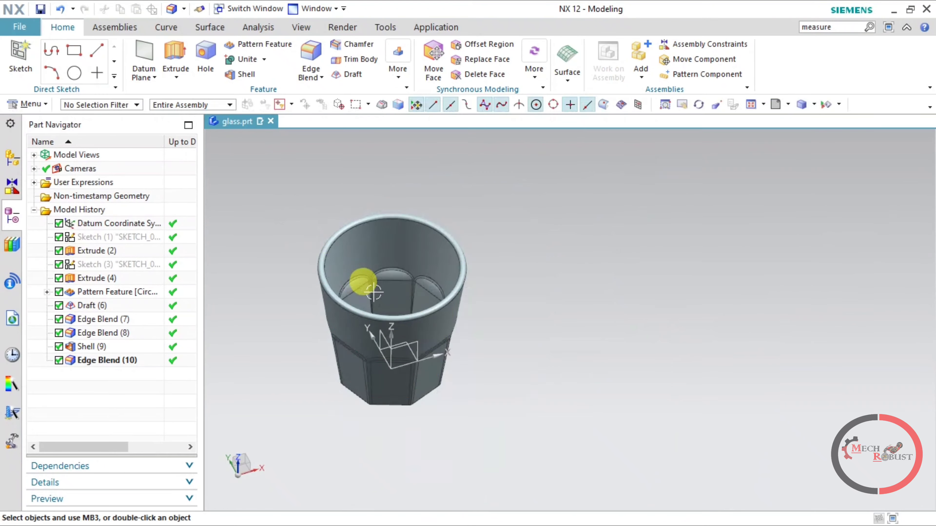
pyautogui.moveTo(373, 292)
pyautogui.mouseDown(button='middle')
pyautogui.moveTo(376, 217)
pyautogui.moveTo(407, 207)
pyautogui.moveTo(434, 244)
pyautogui.moveTo(448, 209)
pyautogui.moveTo(442, 223)
pyautogui.moveTo(428, 202)
pyautogui.moveTo(430, 216)
pyautogui.mouseUp(button='middle')
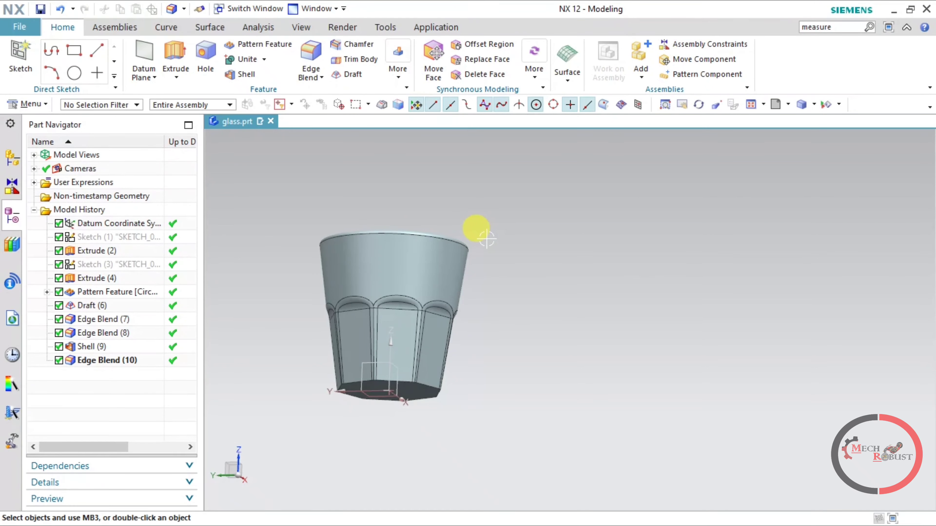
# Create a sketch on the glass's octagonal bottom face.
pyautogui.moveTo(482, 304); pyautogui.dragTo(481, 258, button='middle')
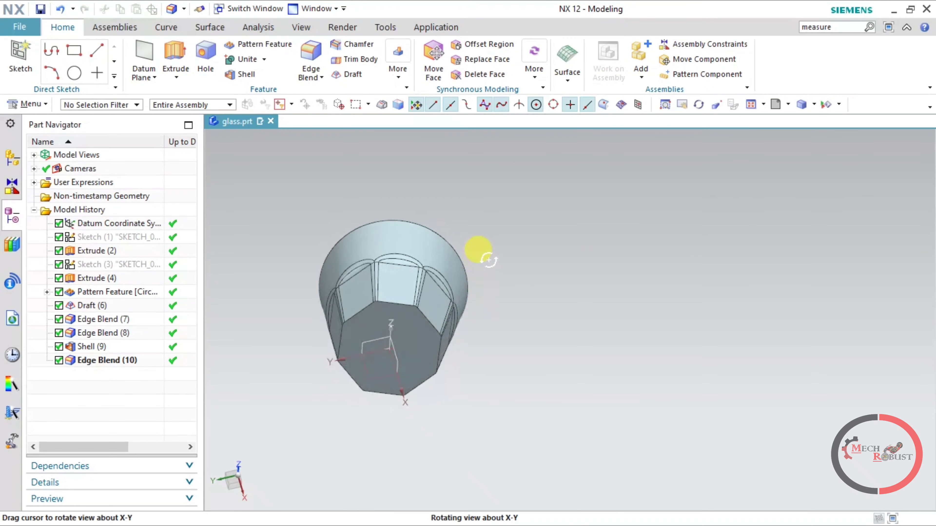
pyautogui.scroll(2, 316, 345)
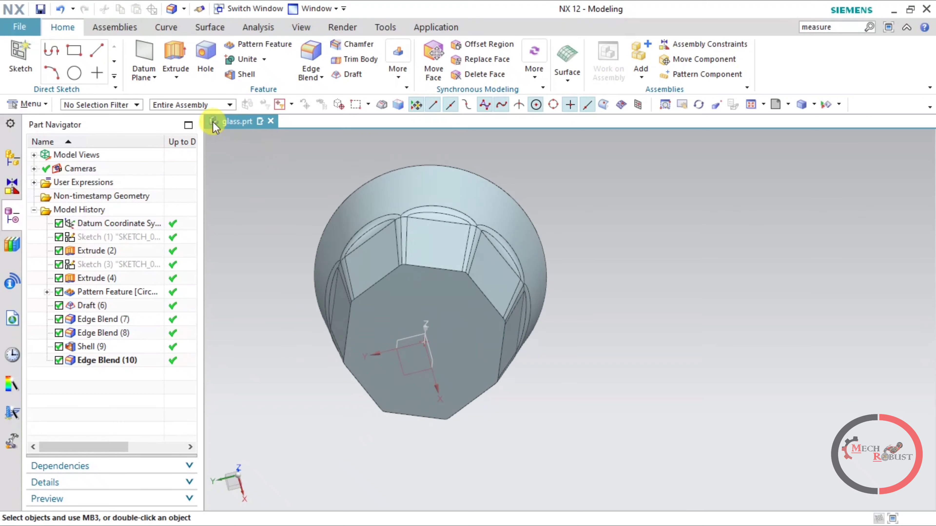
pyautogui.click(18, 55)
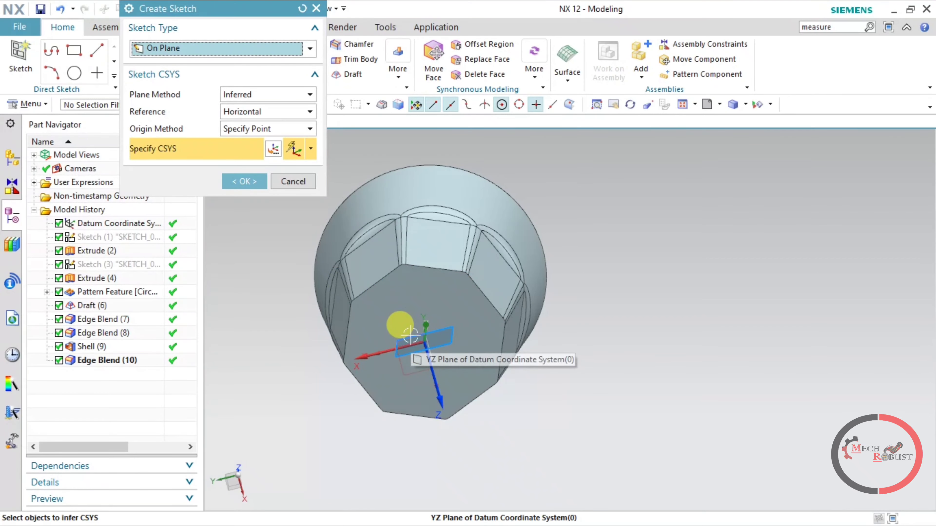
pyautogui.moveTo(412, 340); pyautogui.dragTo(399, 312, button='middle')
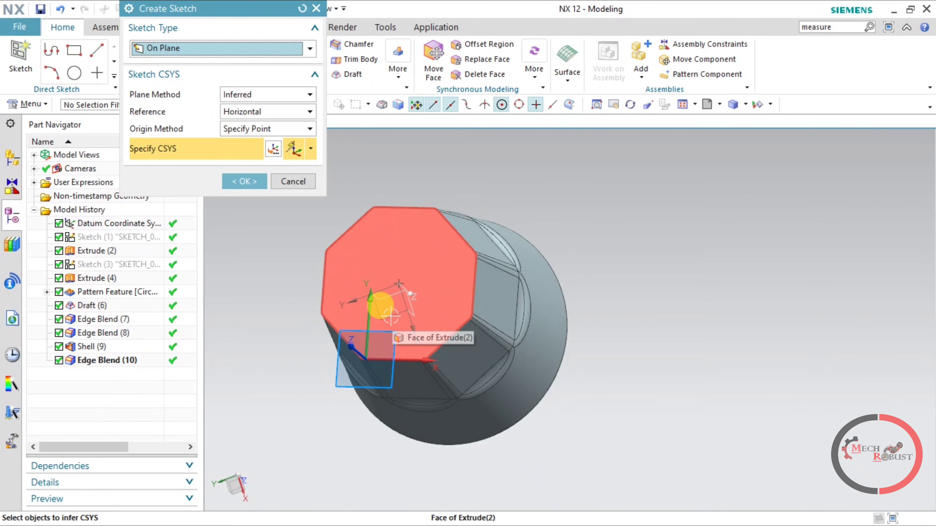
pyautogui.click(383, 309)
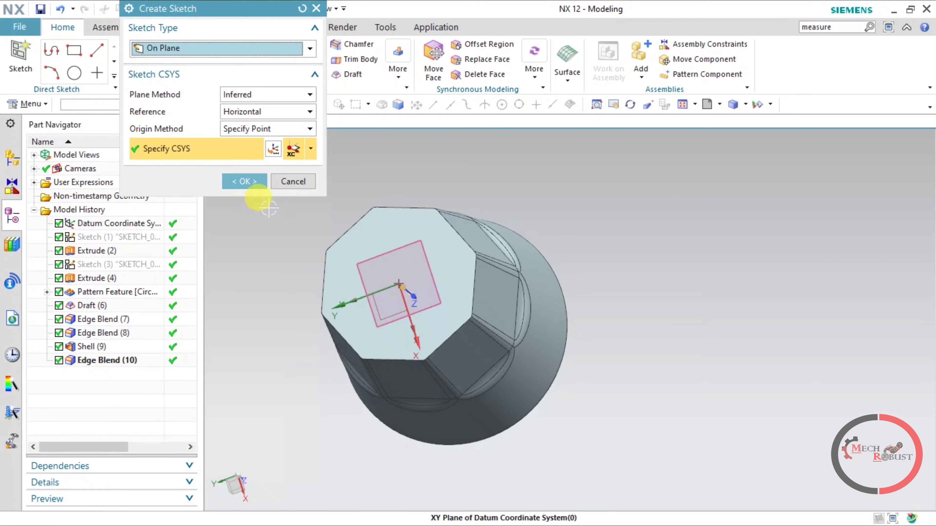
pyautogui.click(246, 182)
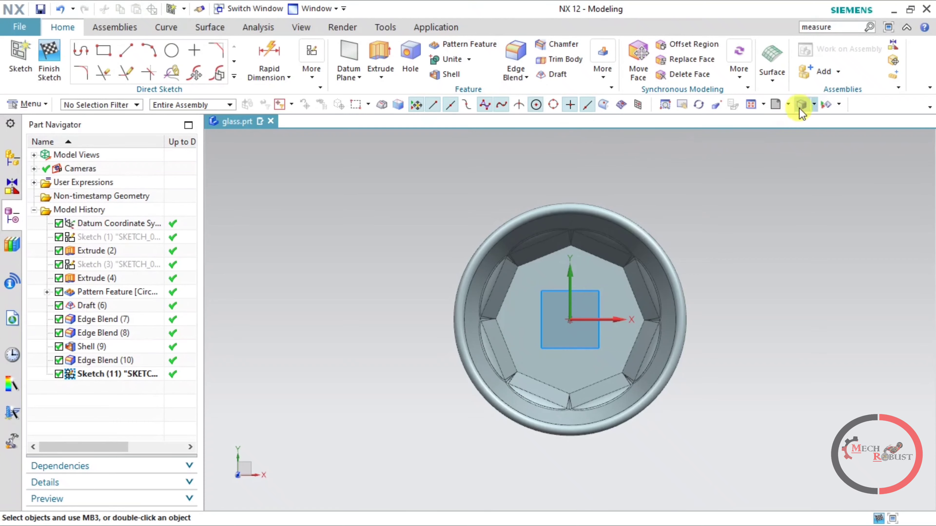
# Flip the view and project the 24 base outline edges into the sketch.
pyautogui.click(787, 110)
pyautogui.click(783, 148)
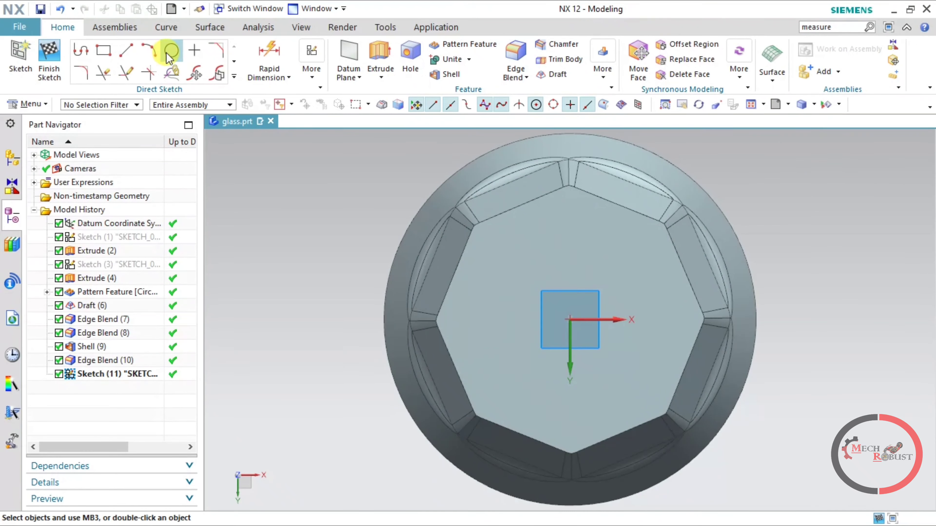
pyautogui.click(234, 77)
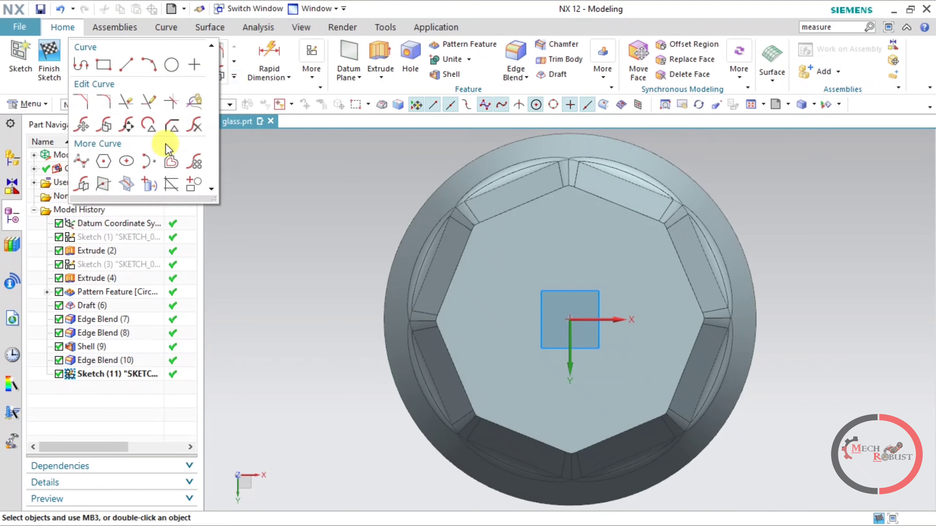
pyautogui.click(126, 184)
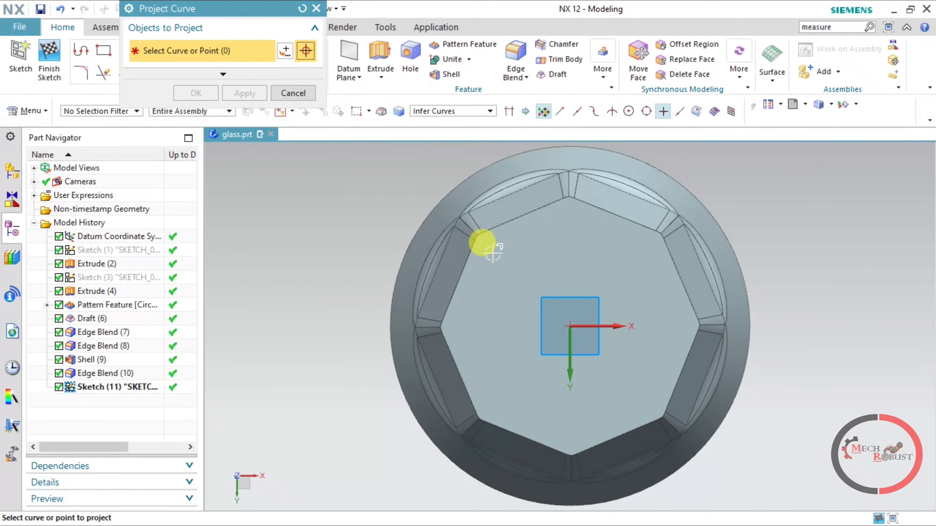
pyautogui.click(496, 253)
pyautogui.click(202, 97)
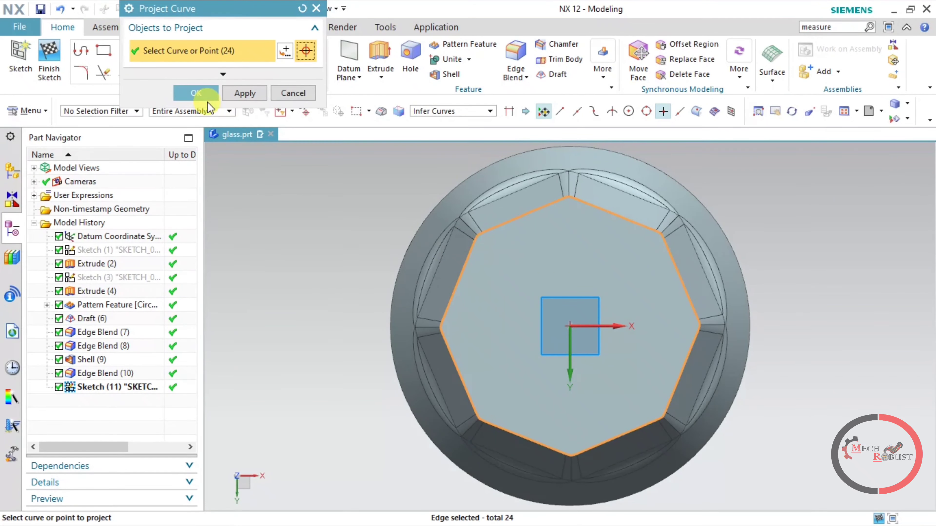
pyautogui.click(229, 121)
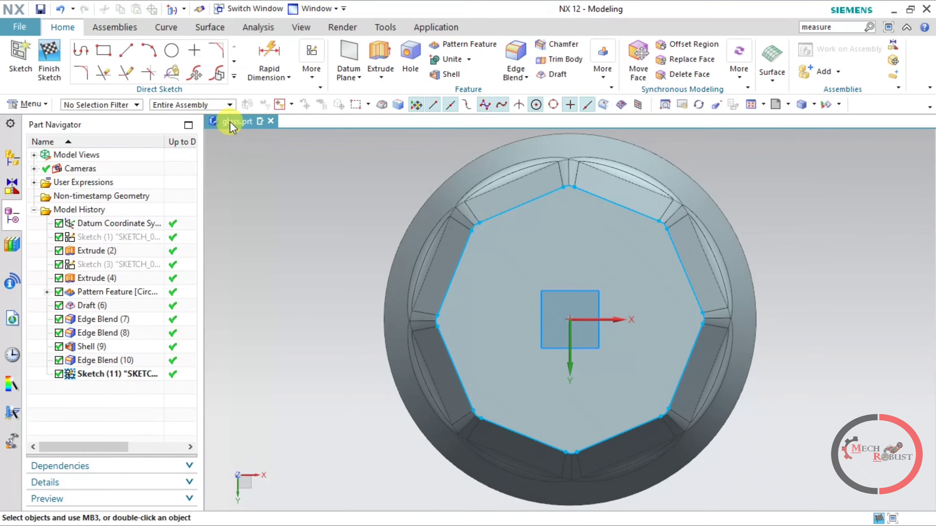
# Extrude the projected base outline 8 mm in reverse, united with the glass.
pyautogui.click(370, 50)
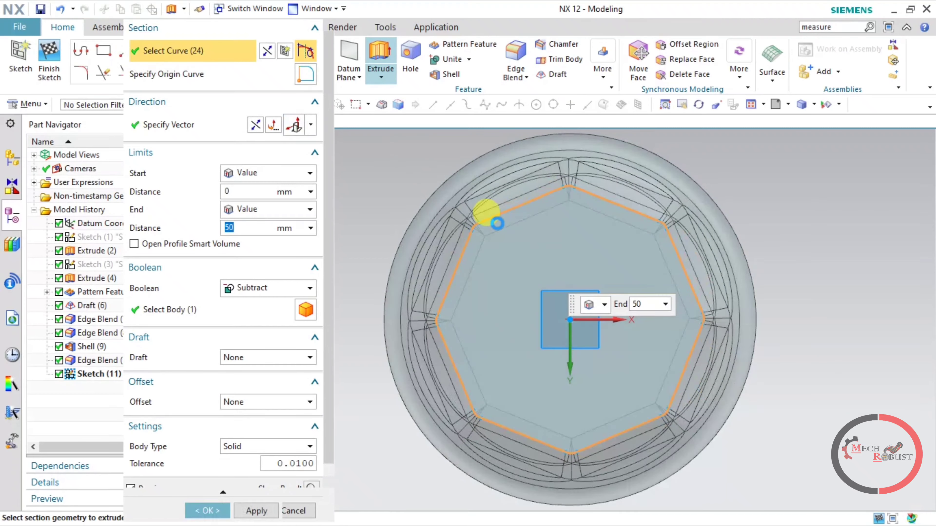
pyautogui.moveTo(763, 213)
pyautogui.mouseDown(button='middle')
pyautogui.moveTo(725, 229)
pyautogui.moveTo(380, 250)
pyautogui.mouseUp(button='middle')
pyautogui.write('8')
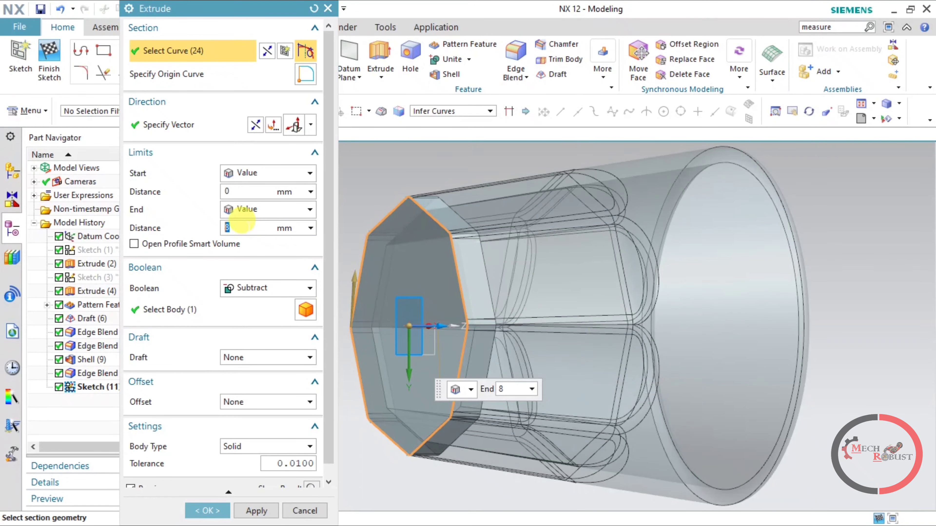
pyautogui.click(259, 128)
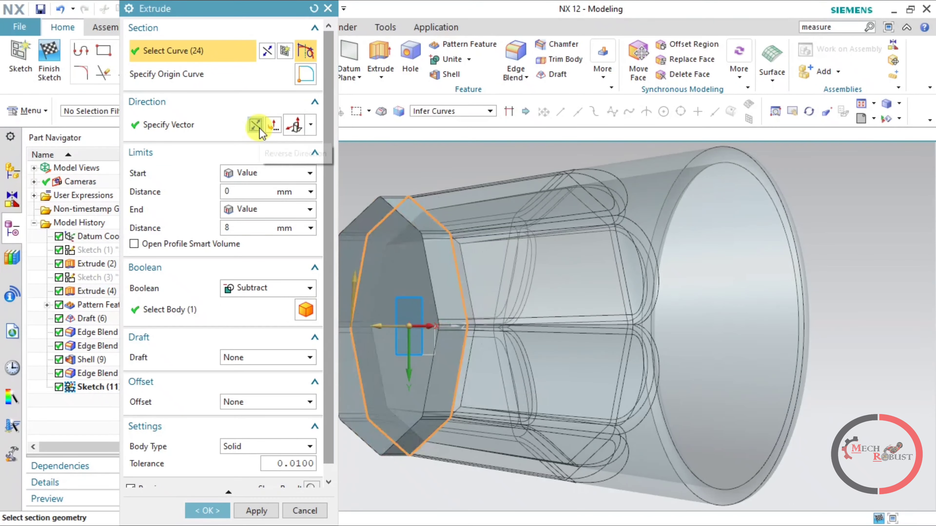
pyautogui.click(249, 294)
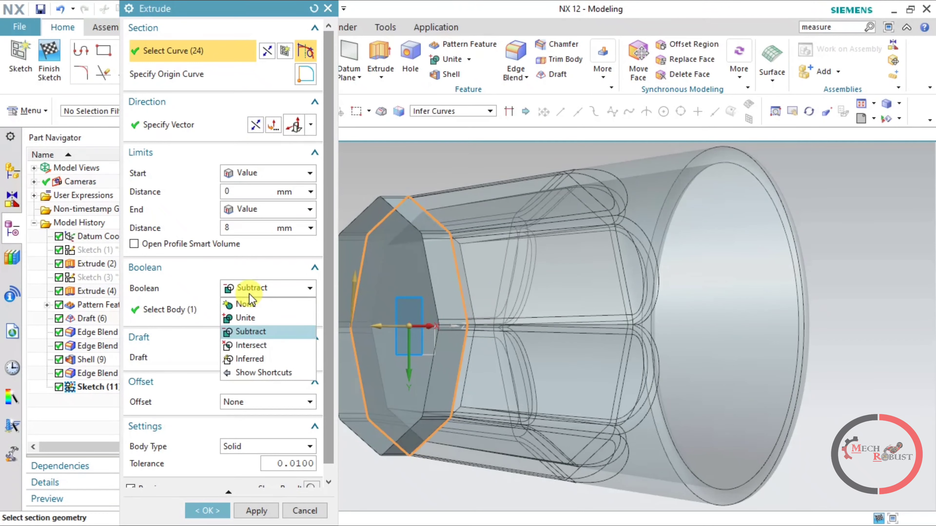
pyautogui.click(249, 317)
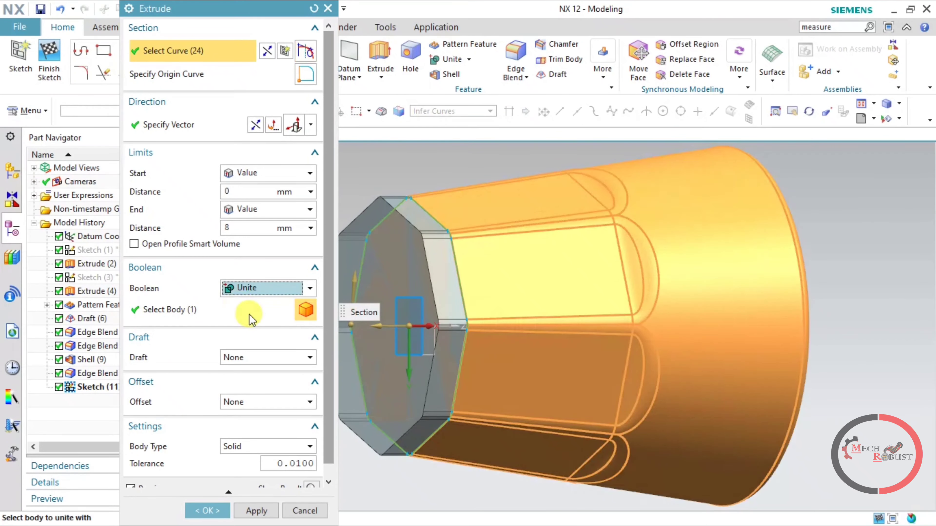
pyautogui.click(250, 291)
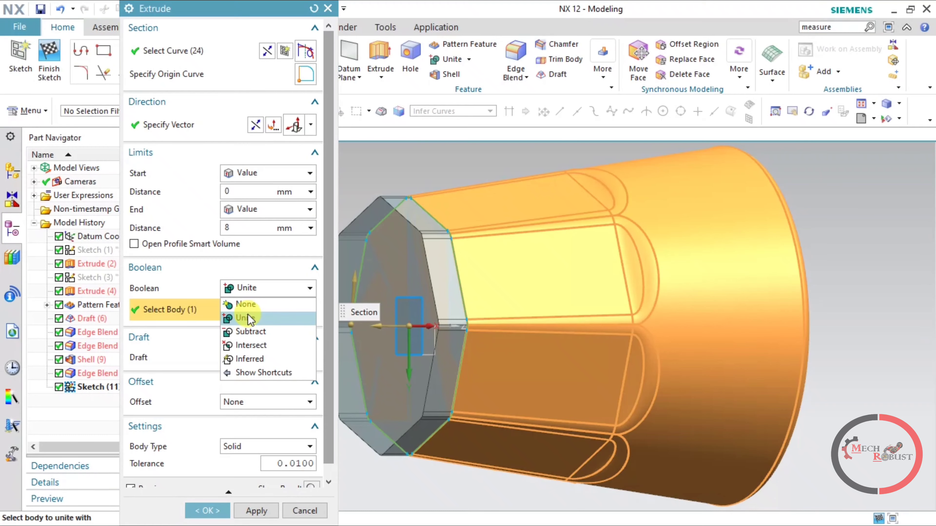
pyautogui.click(248, 315)
pyautogui.scroll(2, 563, 313)
pyautogui.scroll(-3, 563, 226)
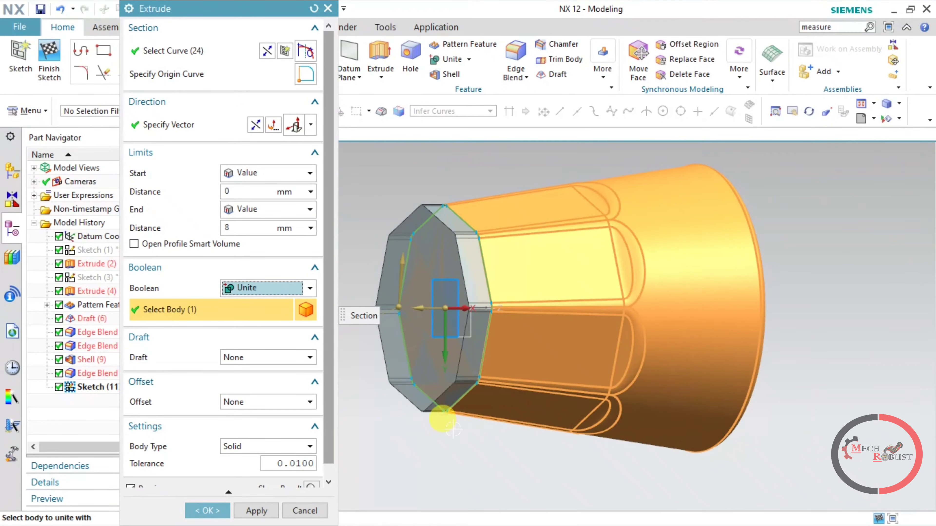
pyautogui.moveTo(453, 429); pyautogui.dragTo(369, 446, button='middle')
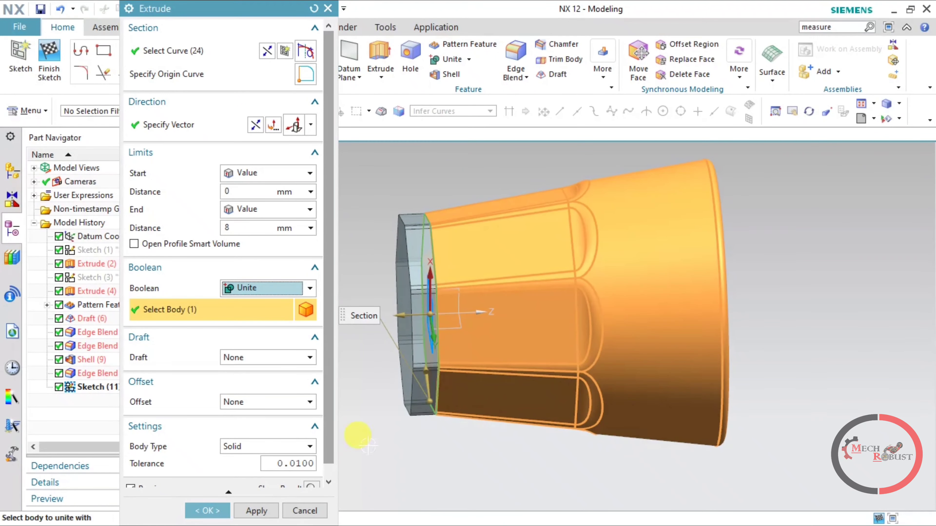
pyautogui.scroll(-1, 333, 425)
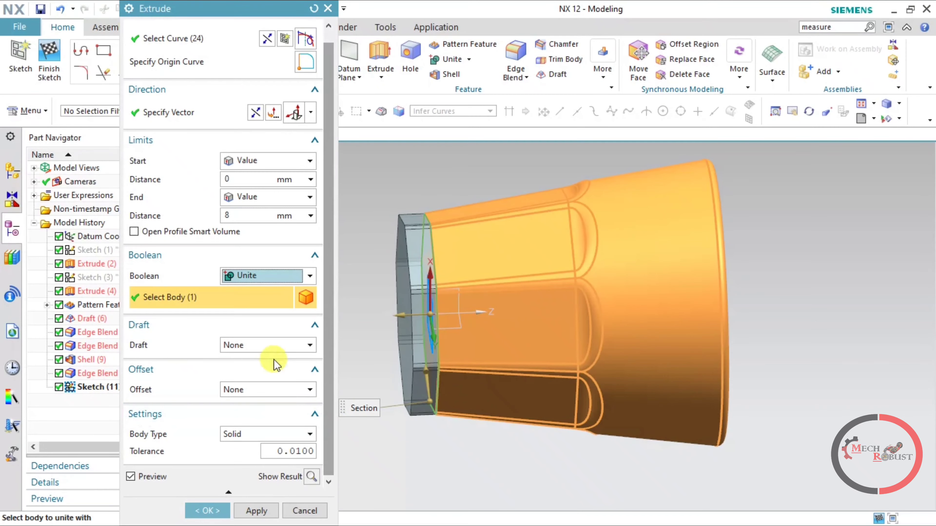
# Give the extrusion an 8° draft from its start limit, then hide Sketch (11).
pyautogui.click(270, 345)
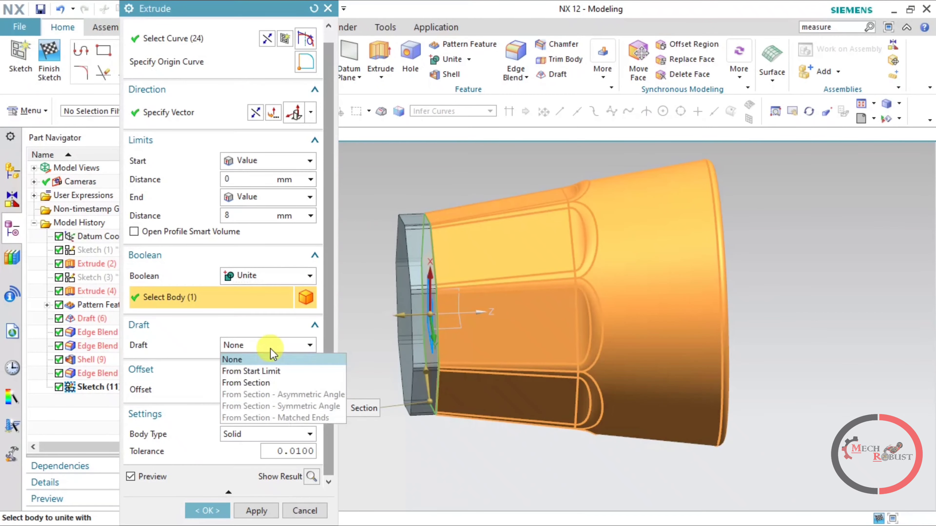
pyautogui.click(264, 372)
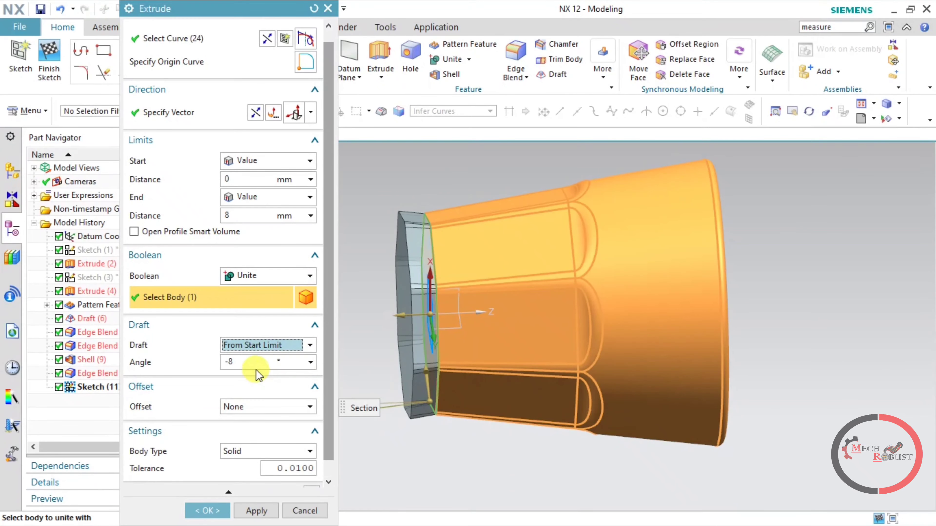
pyautogui.click(257, 359)
pyautogui.write('8')
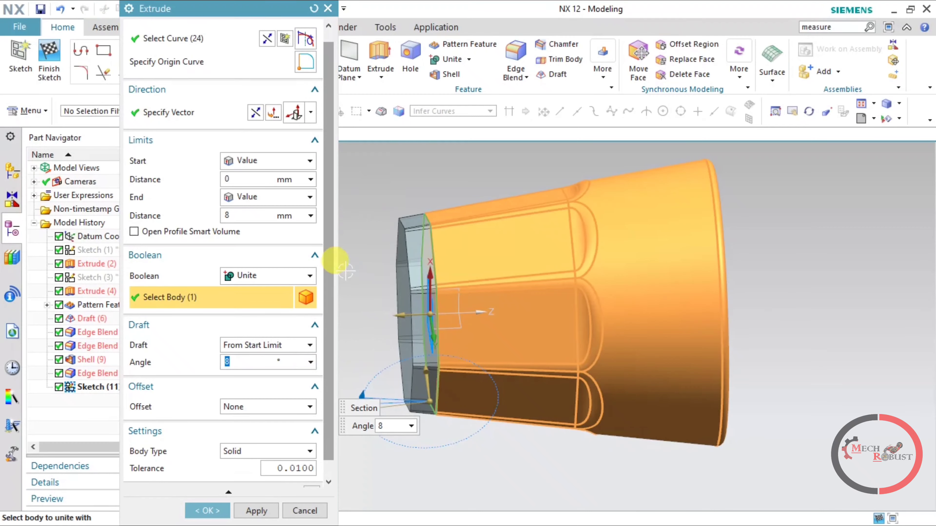
pyautogui.scroll(-3, 383, 251)
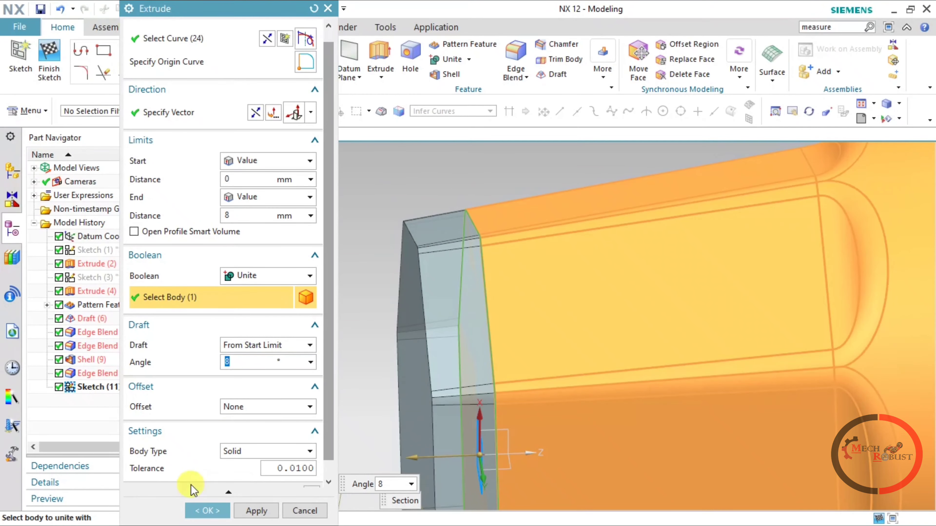
pyautogui.click(205, 512)
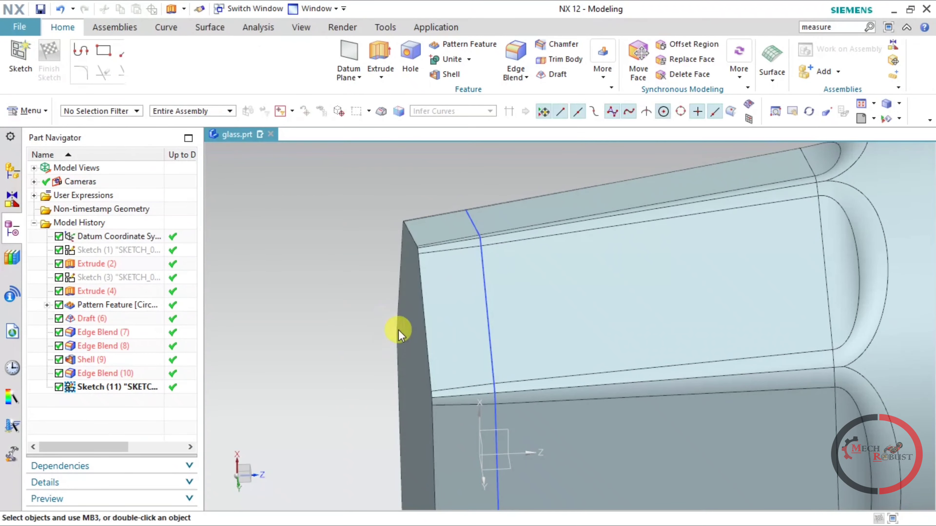
pyautogui.scroll(1, 389, 263)
pyautogui.rightClick(463, 290)
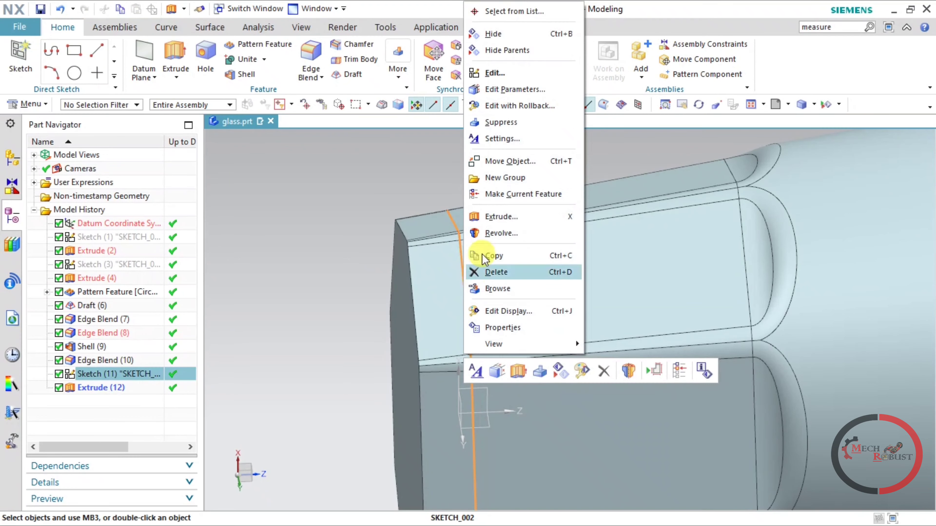
pyautogui.click(488, 37)
# Place a new sketch on the octagonal end face of Extrude (12).
pyautogui.scroll(2, 439, 209)
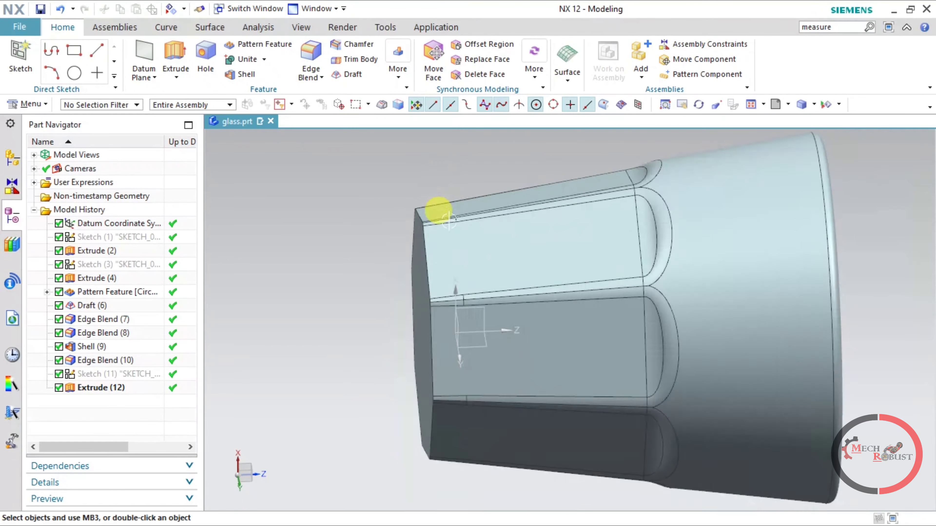
pyautogui.moveTo(438, 209)
pyautogui.mouseDown(button='middle')
pyautogui.moveTo(530, 266)
pyautogui.moveTo(549, 299)
pyautogui.moveTo(537, 349)
pyautogui.moveTo(548, 318)
pyautogui.mouseUp(button='middle')
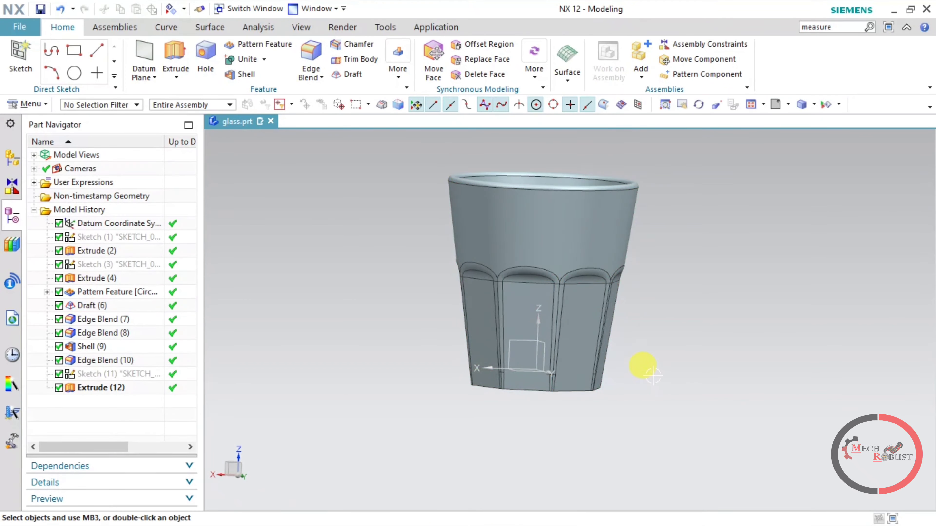
pyautogui.moveTo(653, 375)
pyautogui.mouseDown(button='middle')
pyautogui.moveTo(637, 339)
pyautogui.moveTo(648, 272)
pyautogui.moveTo(569, 223)
pyautogui.mouseUp(button='middle')
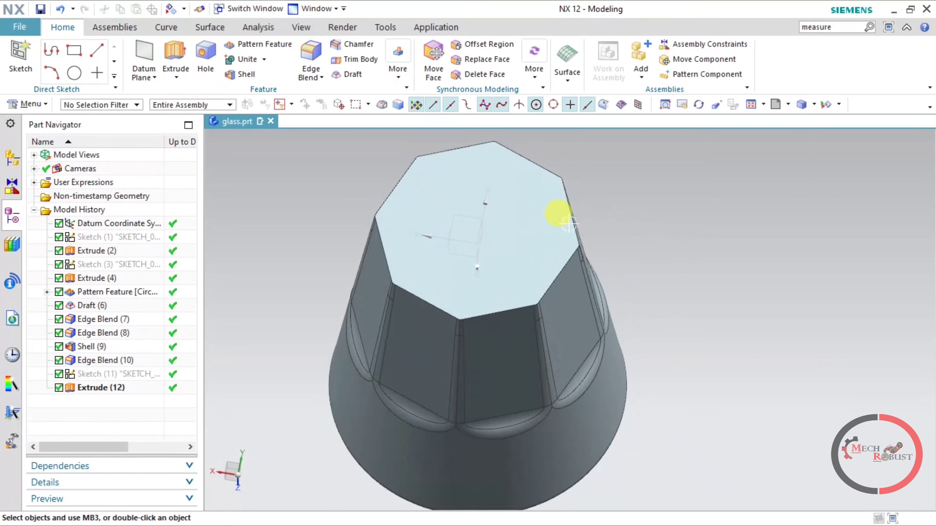
pyautogui.click(21, 61)
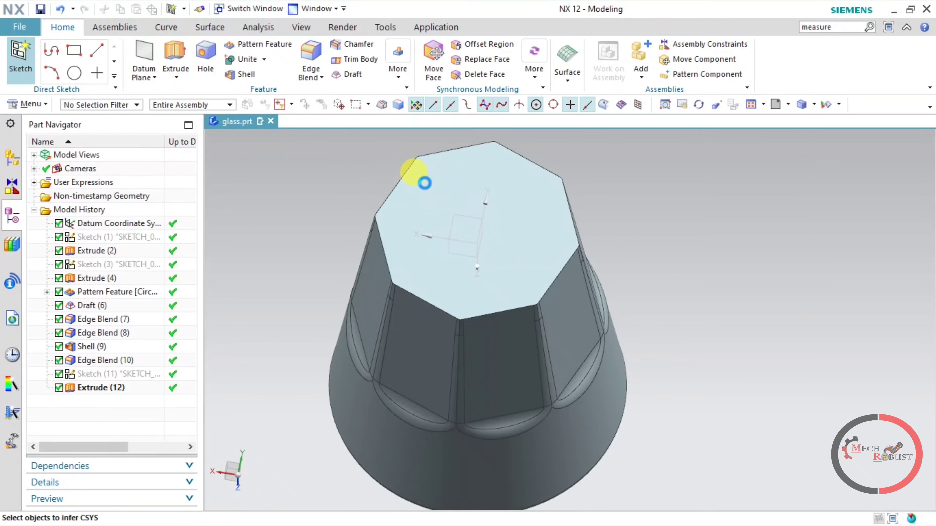
pyautogui.press('F8')
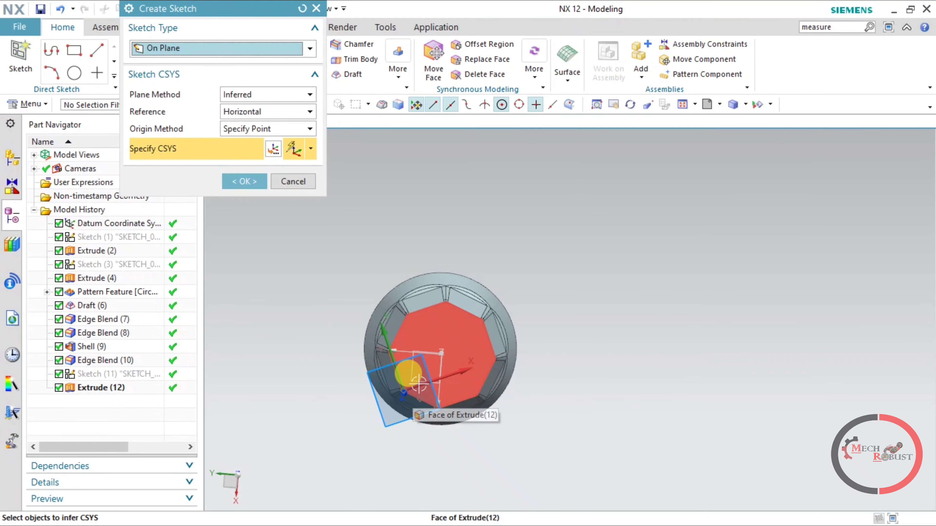
pyautogui.click(407, 372)
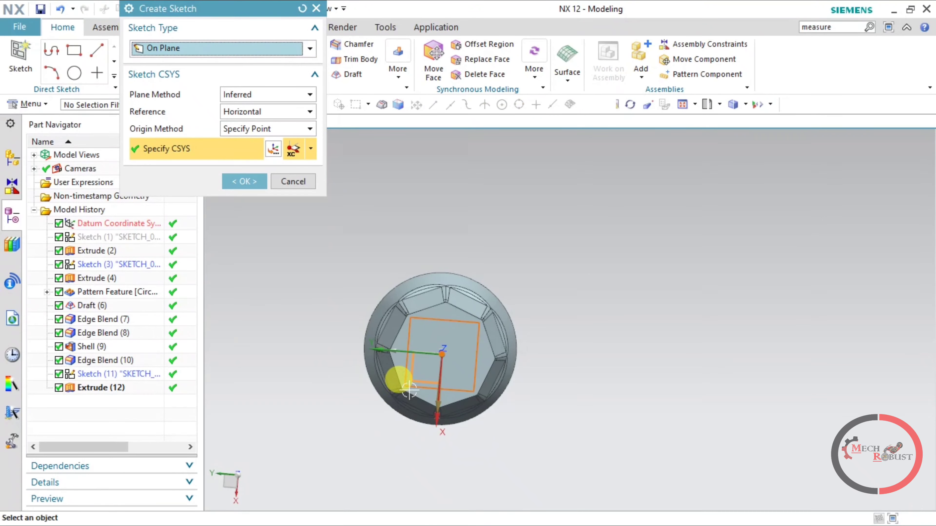
pyautogui.moveTo(409, 390); pyautogui.dragTo(413, 363, button='middle')
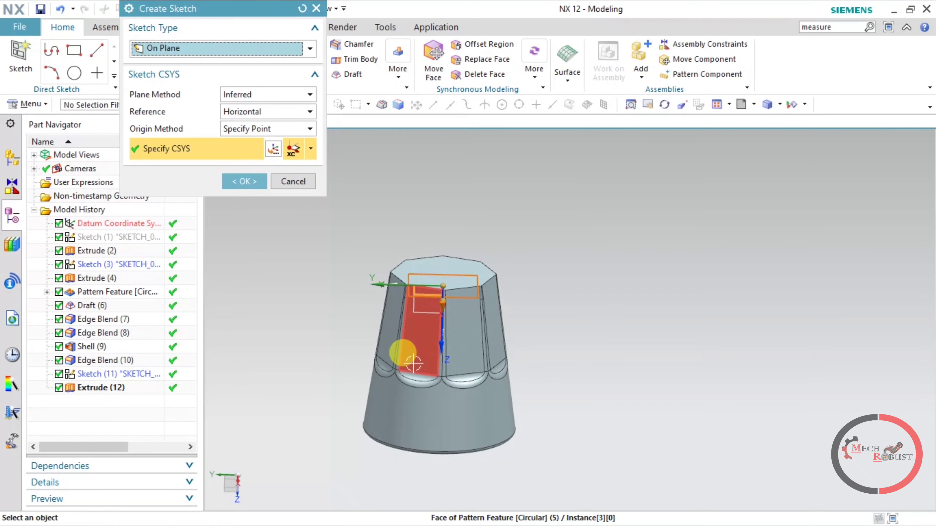
pyautogui.scroll(4, 458, 283)
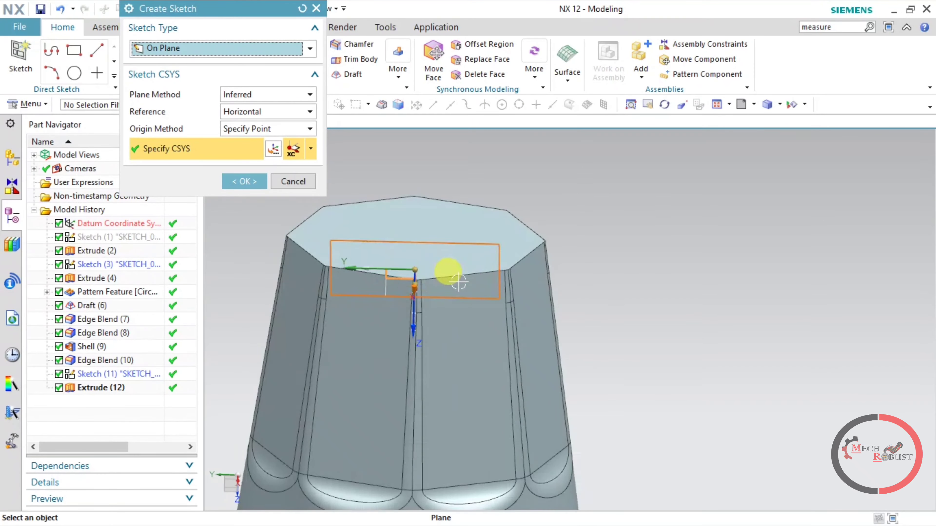
pyautogui.click(448, 217)
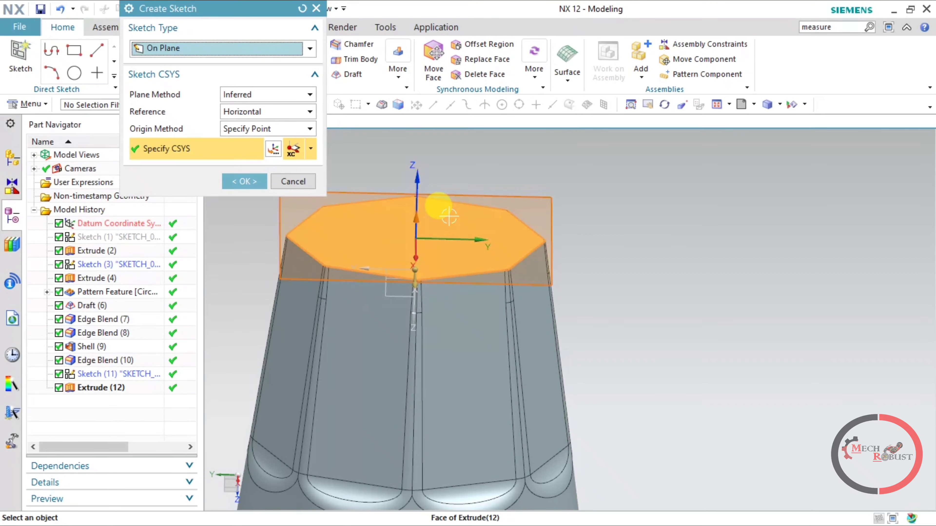
pyautogui.click(243, 182)
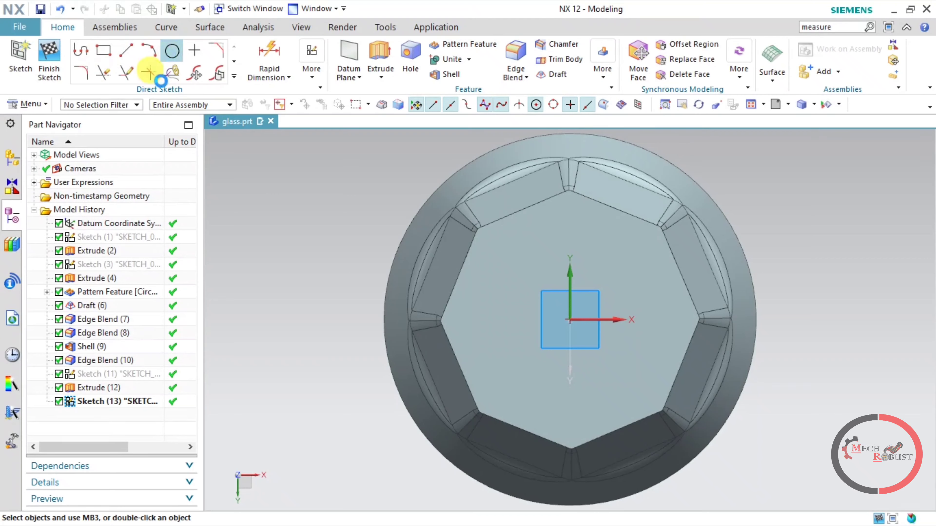
# Draw a circle centred on the sketch origin.
pyautogui.click(171, 50)
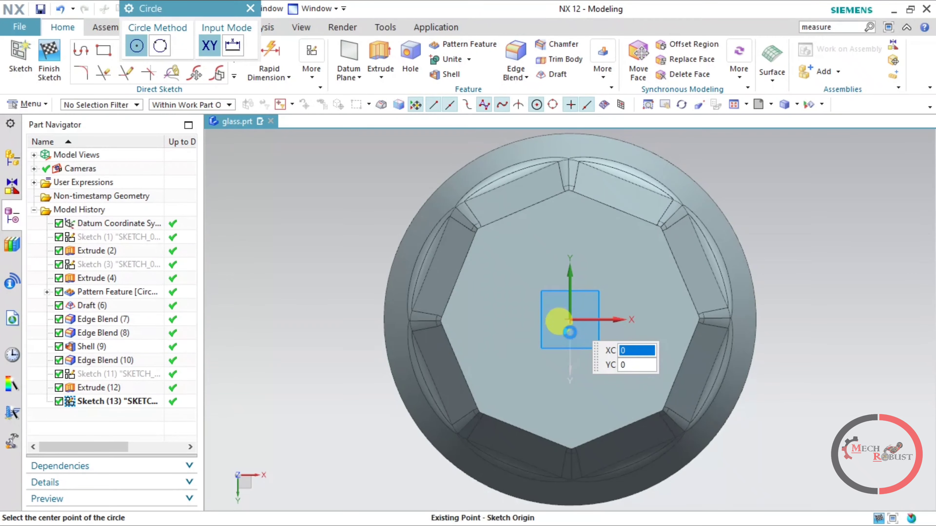
pyautogui.click(570, 320)
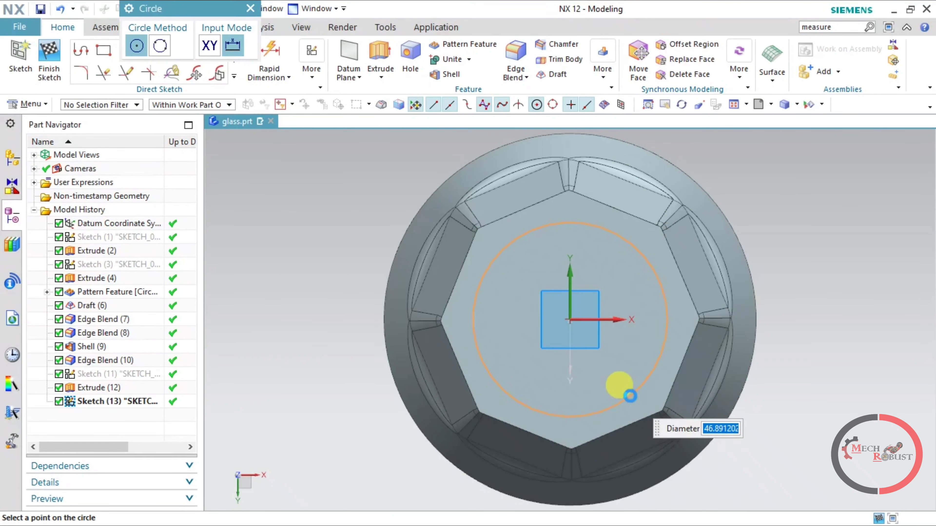
pyautogui.click(629, 395)
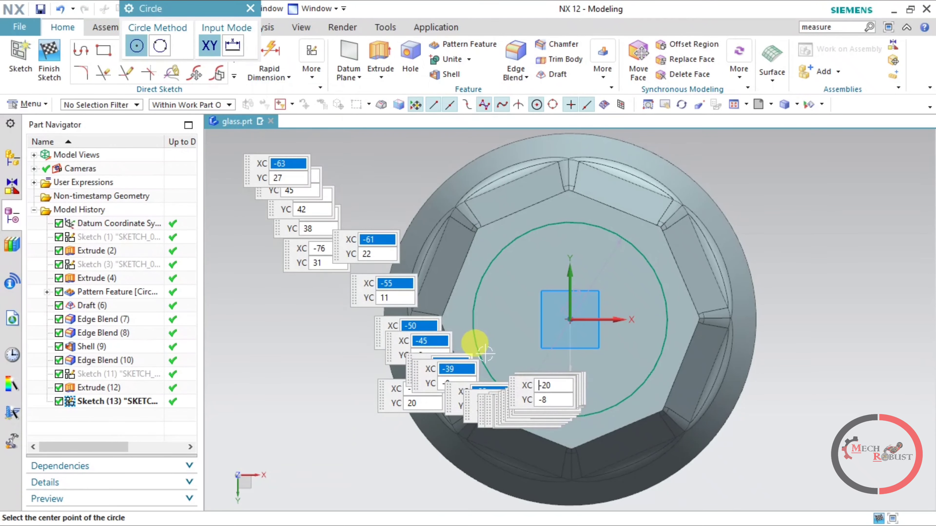
pyautogui.click(473, 358)
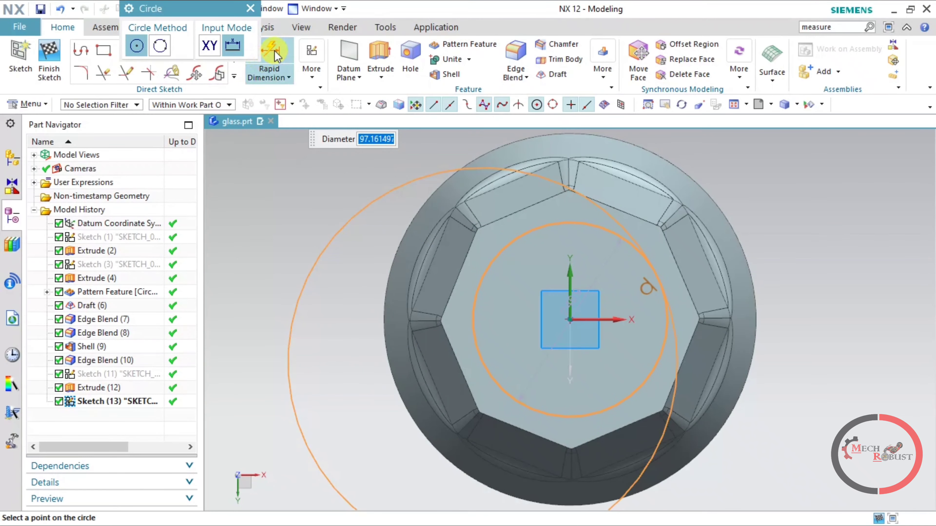
pyautogui.press('Escape')
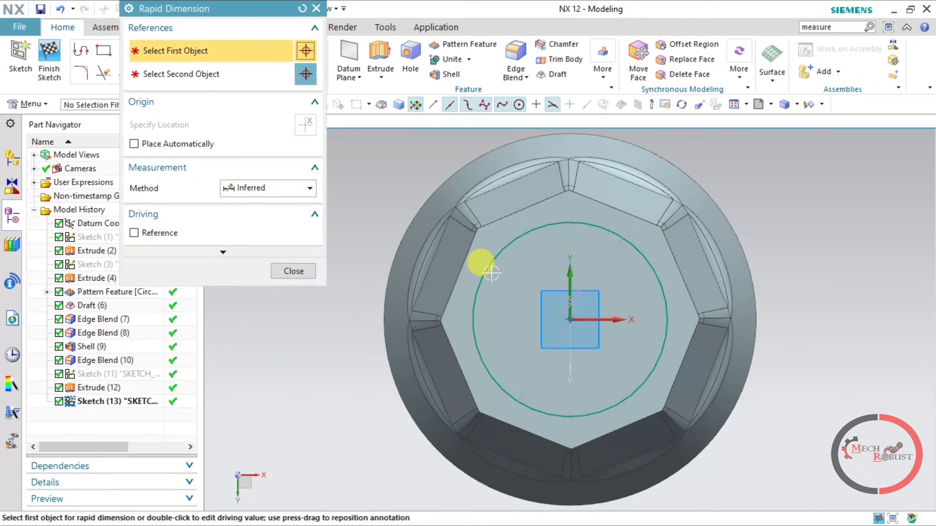
# Dimension the circle's diameter to 50 and finish the sketch.
pyautogui.click(487, 271)
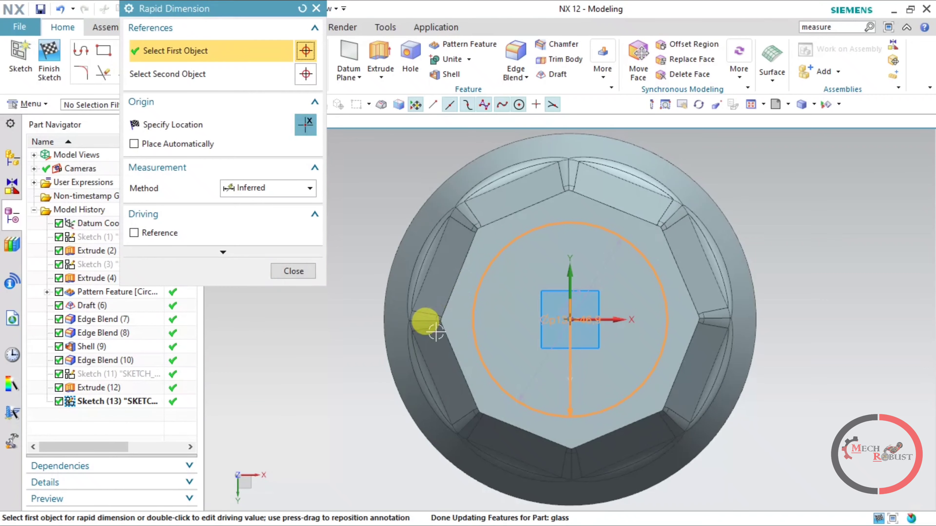
pyautogui.click(334, 362)
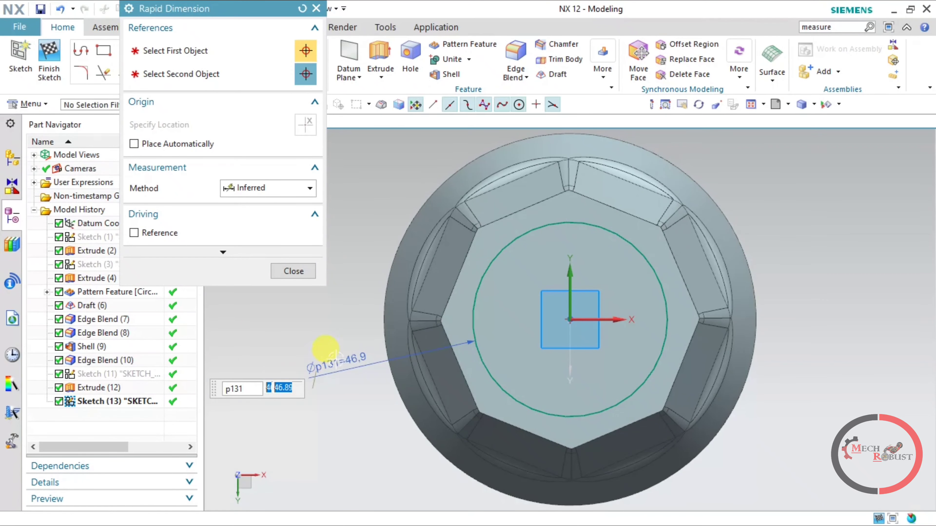
pyautogui.write('50')
pyautogui.press('Return')
pyautogui.click(294, 272)
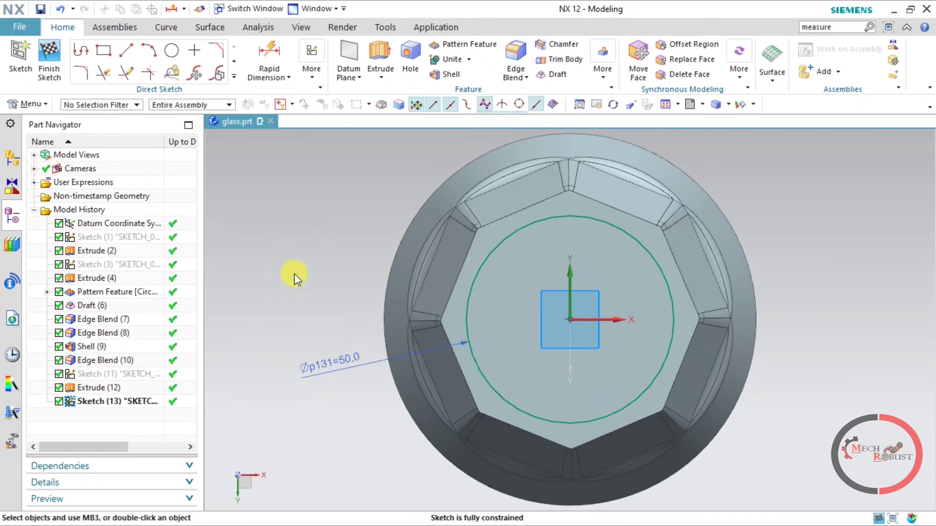
pyautogui.click(51, 69)
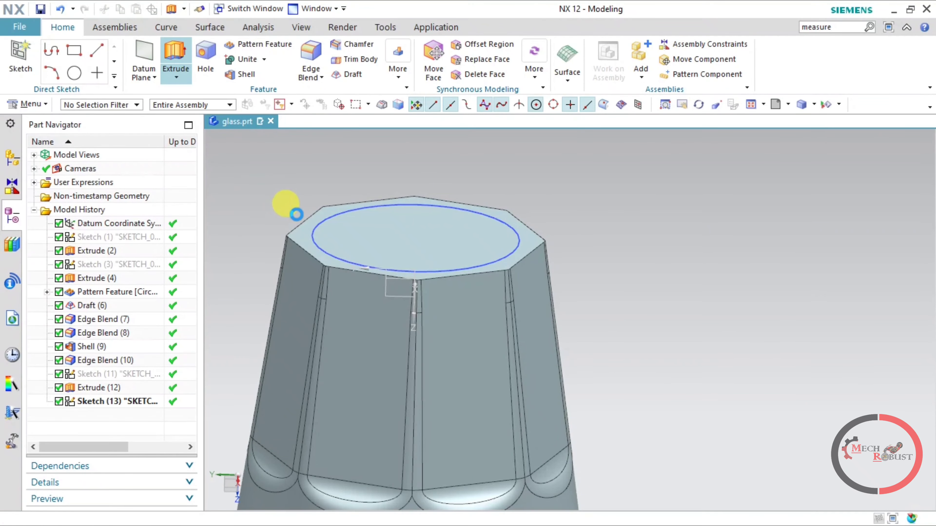
# Extrude the Ø50 circle 2 mm into the base, subtracting it from the glass.
pyautogui.press('x')
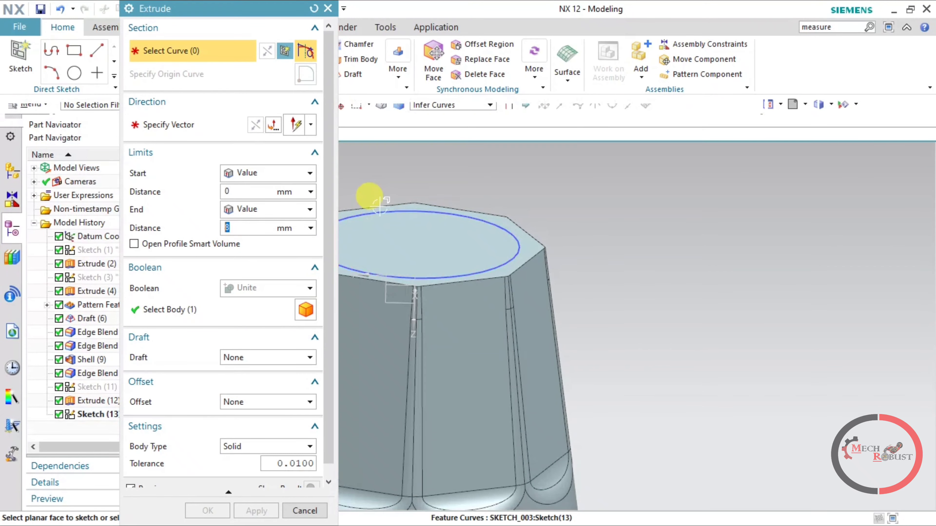
pyautogui.click(519, 226)
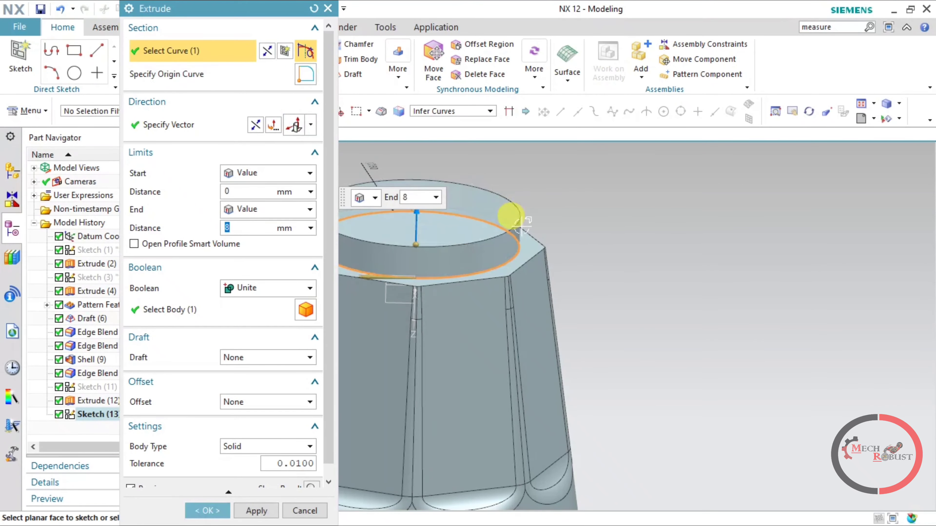
pyautogui.scroll(-3, 595, 267)
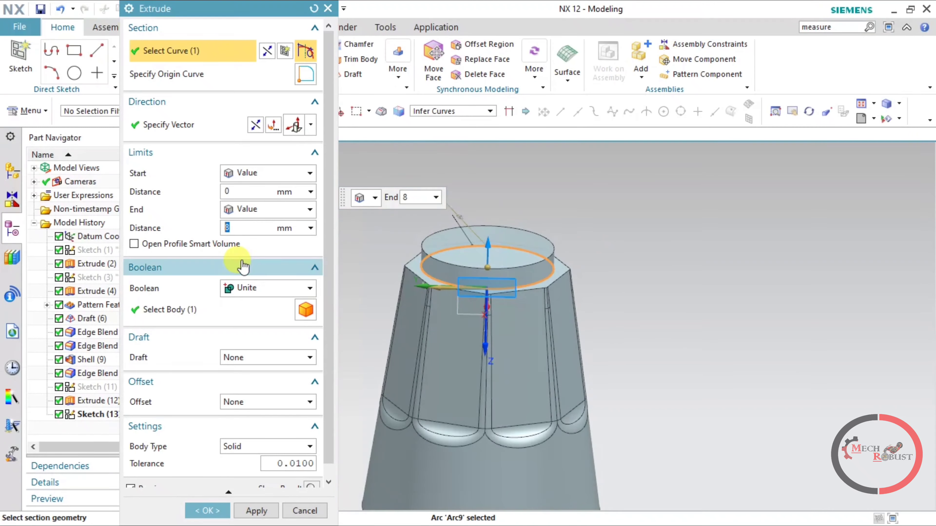
pyautogui.click(248, 288)
pyautogui.click(247, 331)
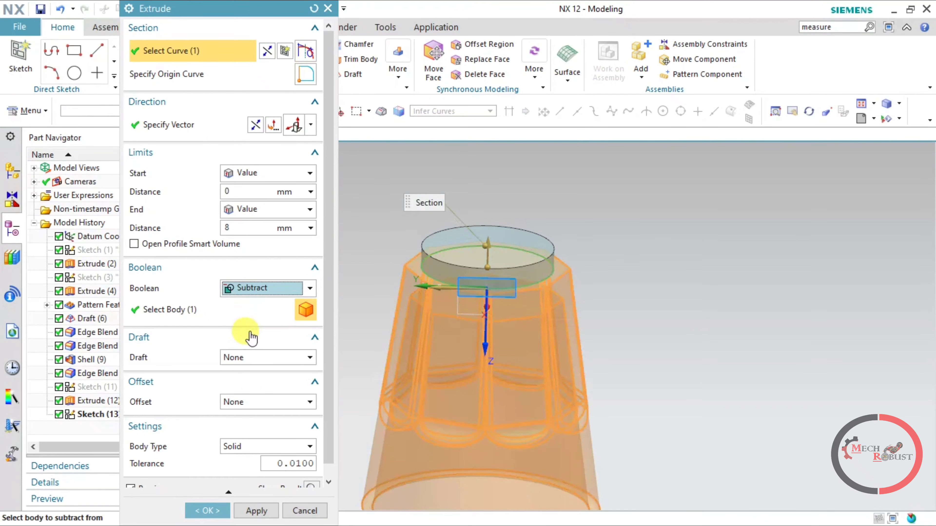
pyautogui.click(200, 318)
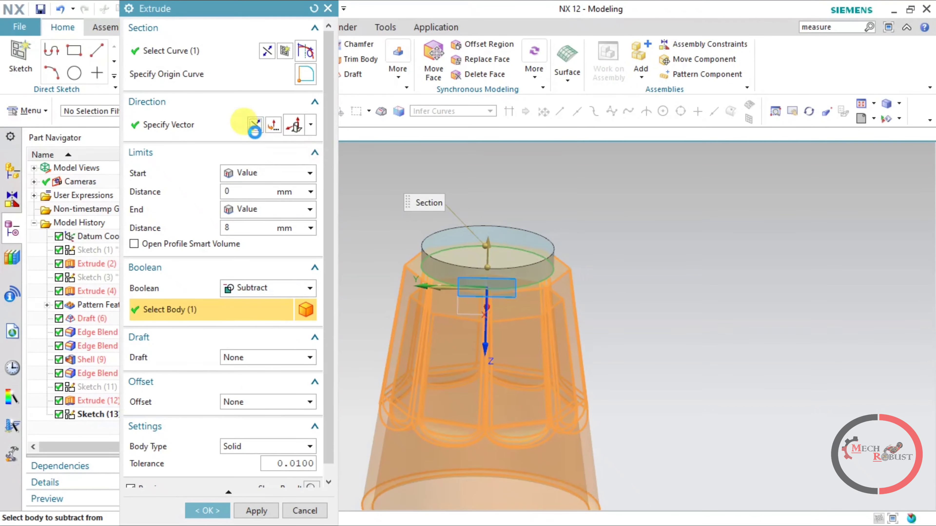
pyautogui.click(255, 125)
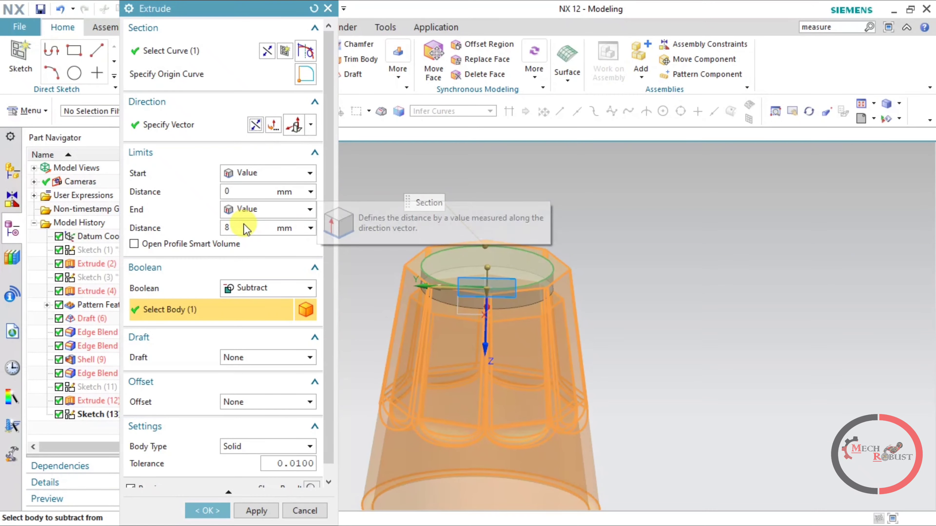
pyautogui.doubleClick(227, 228)
pyautogui.write('2')
pyautogui.press('Return')
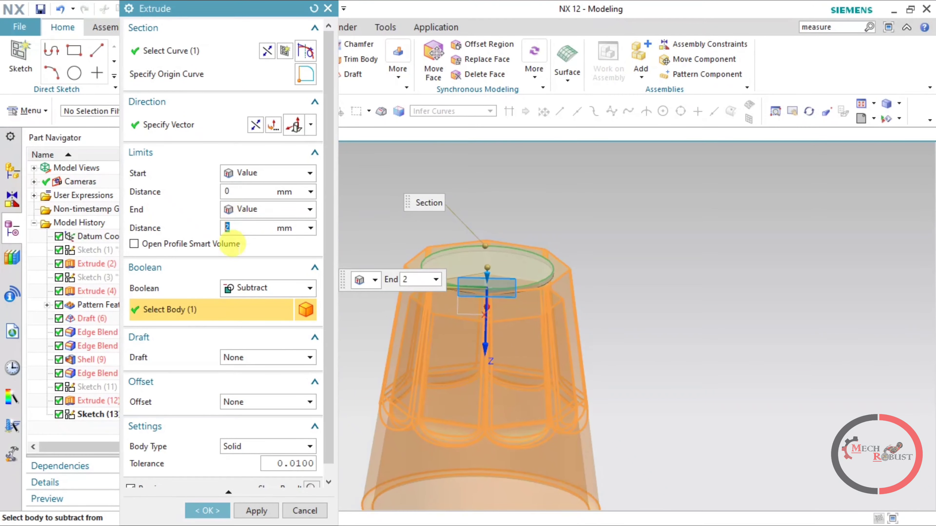
pyautogui.click(208, 511)
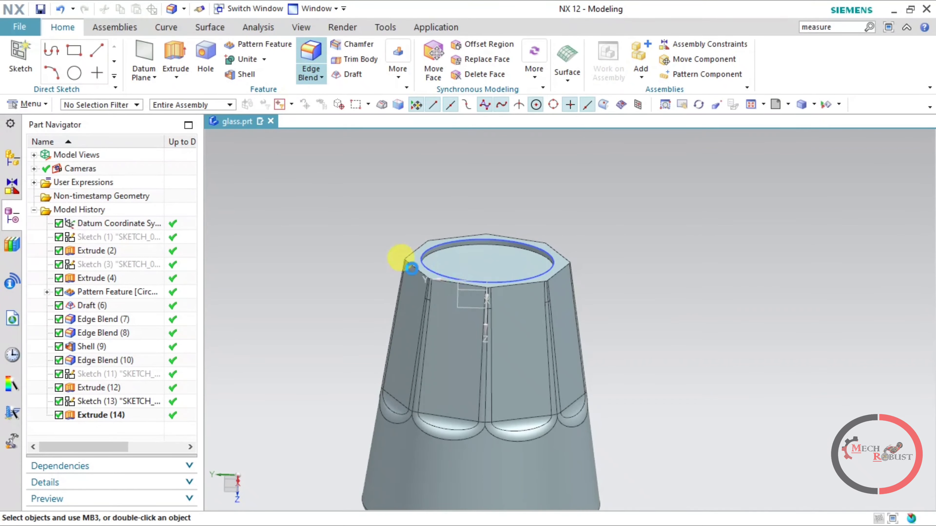
# Blend the recess's inner and outer circular edges at 2 mm.
pyautogui.press('b')
pyautogui.scroll(-3, 411, 258)
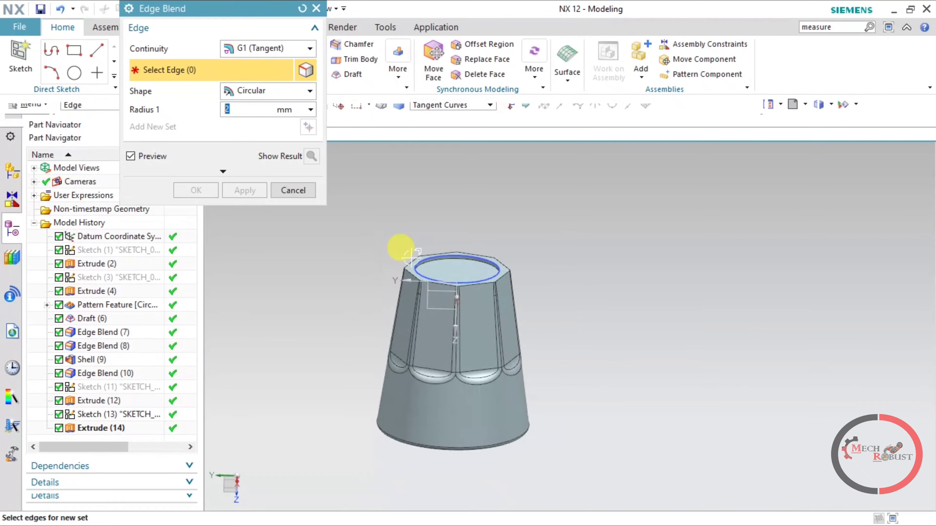
pyautogui.scroll(5, 412, 257)
pyautogui.click(443, 265)
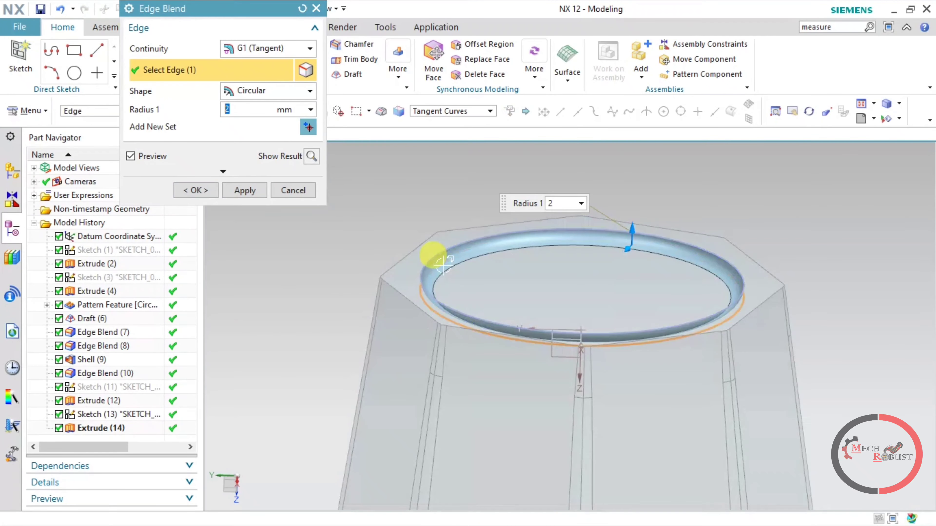
pyautogui.click(253, 200)
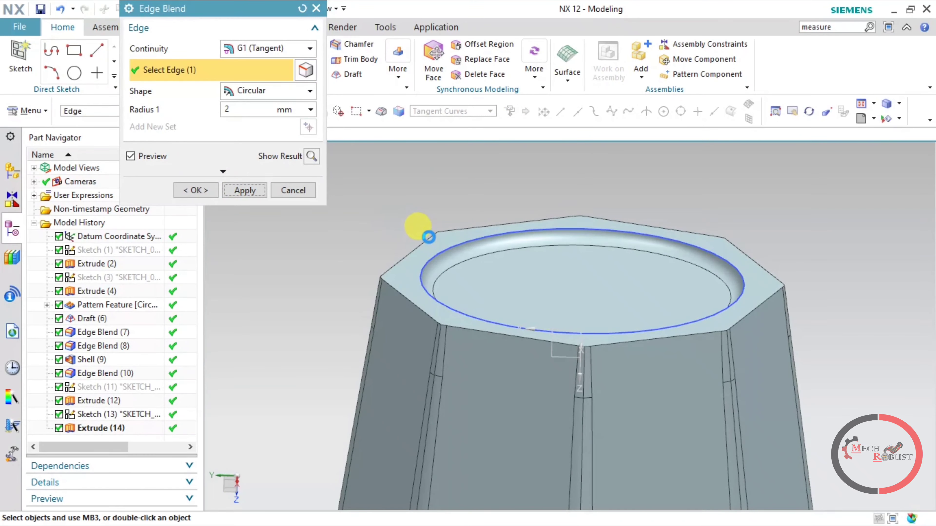
pyautogui.click(437, 251)
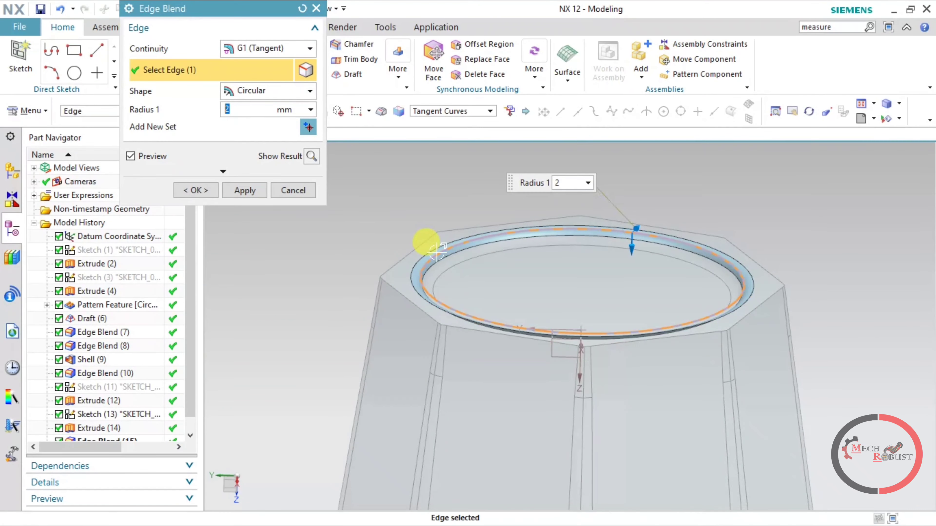
pyautogui.click(195, 190)
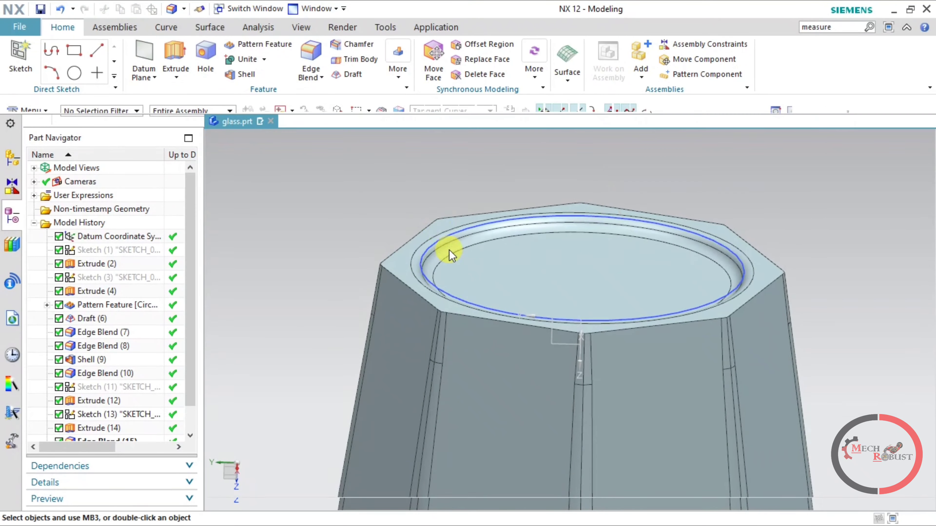
# Hide Sketch (13) and orbit to view the glass base.
pyautogui.rightClick(445, 240)
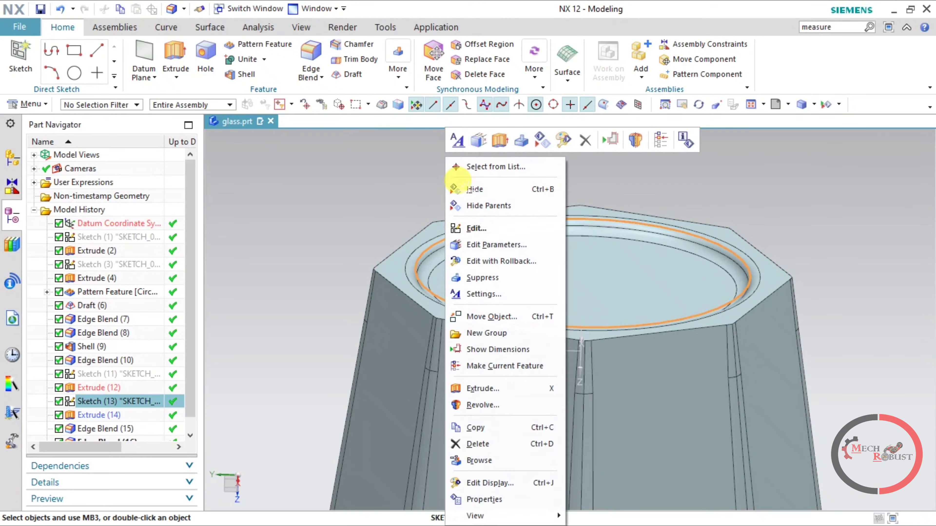
pyautogui.click(470, 188)
pyautogui.scroll(-3, 483, 228)
pyautogui.moveTo(486, 234)
pyautogui.mouseDown(button='middle')
pyautogui.moveTo(468, 286)
pyautogui.moveTo(472, 324)
pyautogui.moveTo(487, 359)
pyautogui.moveTo(505, 353)
pyautogui.mouseUp(button='middle')
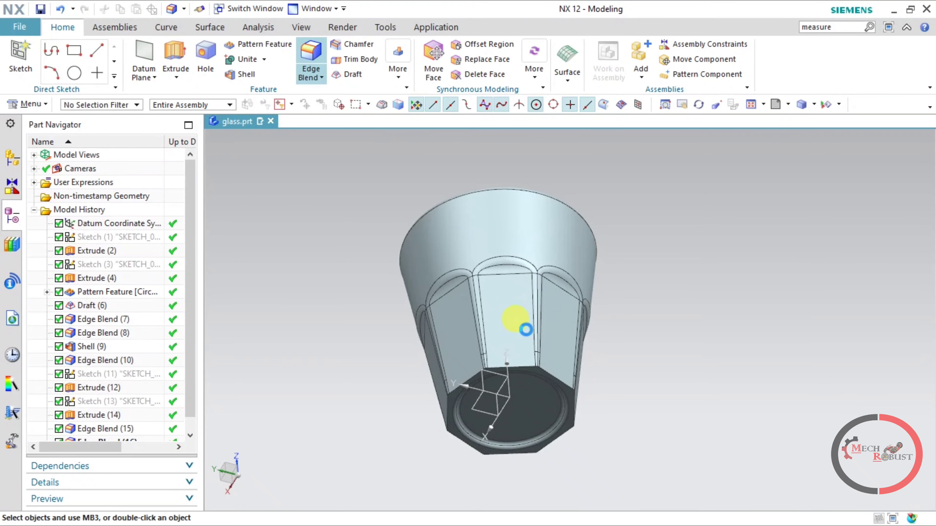
# Select the first tangent edge chains around the octagonal base for a 2 mm edge blend.
pyautogui.scroll(-2, 512, 415)
pyautogui.scroll(-2, 509, 354)
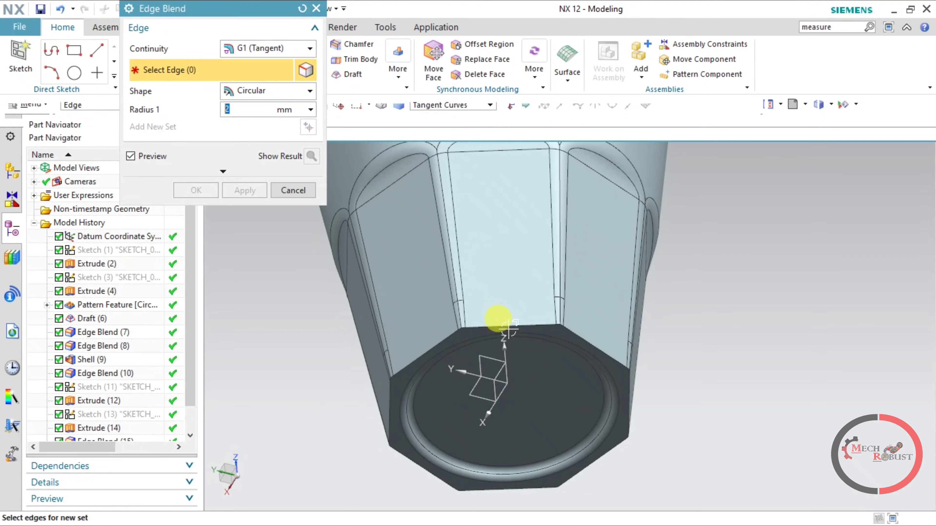
pyautogui.click(507, 327)
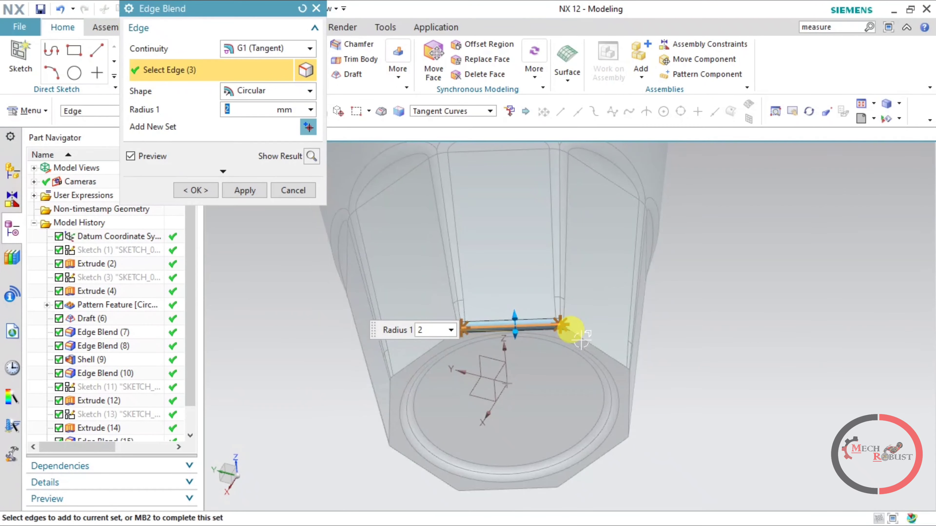
pyautogui.click(625, 364)
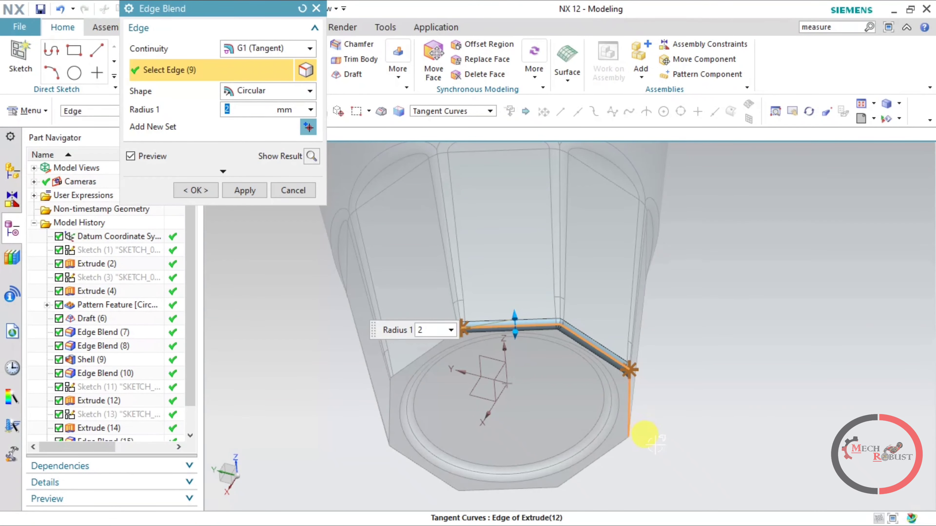
pyautogui.moveTo(627, 434); pyautogui.dragTo(597, 269, button='middle')
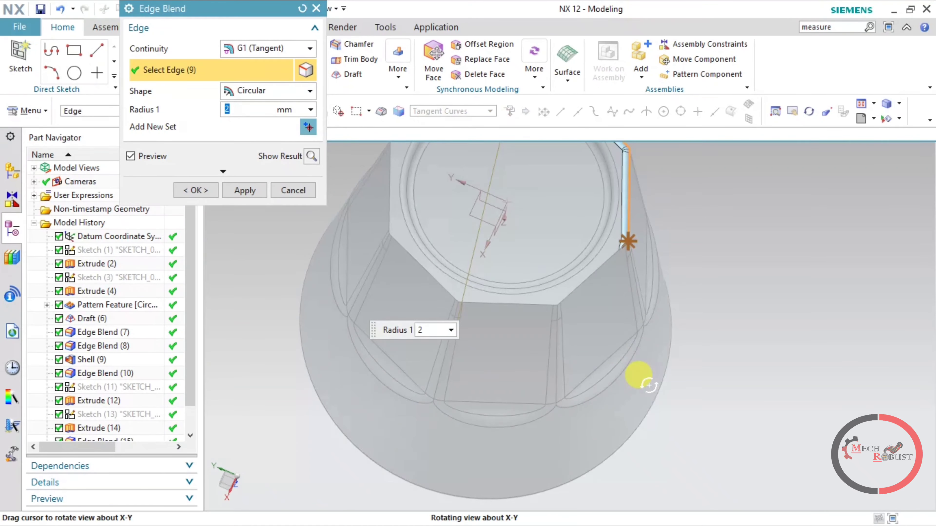
pyautogui.click(596, 268)
pyautogui.click(535, 301)
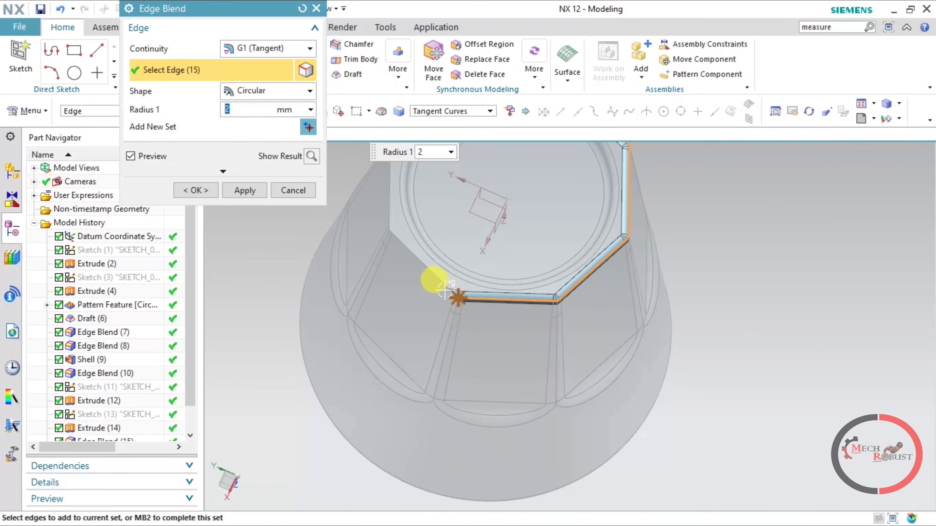
# Add the left-side and last diagonal base edges, then apply the 2 mm blend.
pyautogui.click(389, 213)
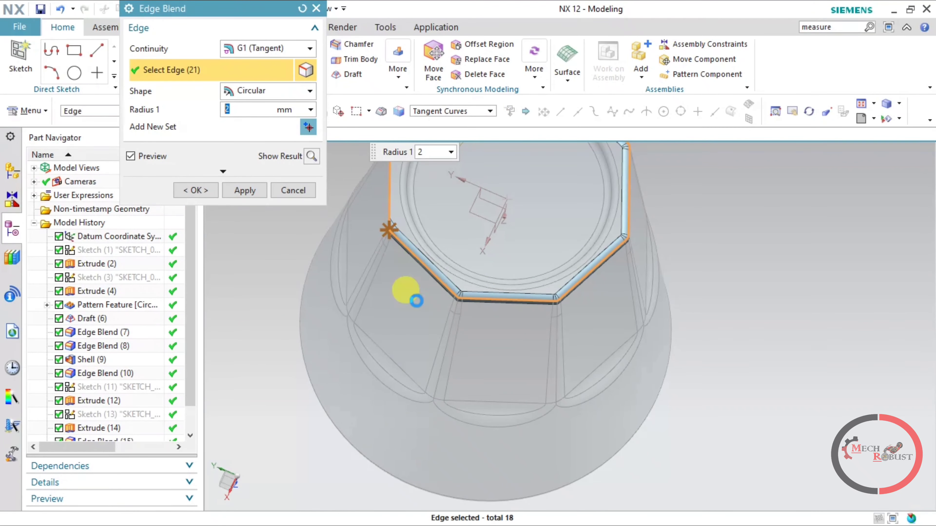
pyautogui.moveTo(421, 360)
pyautogui.mouseDown(button='middle')
pyautogui.moveTo(407, 361)
pyautogui.moveTo(414, 195)
pyautogui.mouseUp(button='middle')
pyautogui.scroll(3, 445, 182)
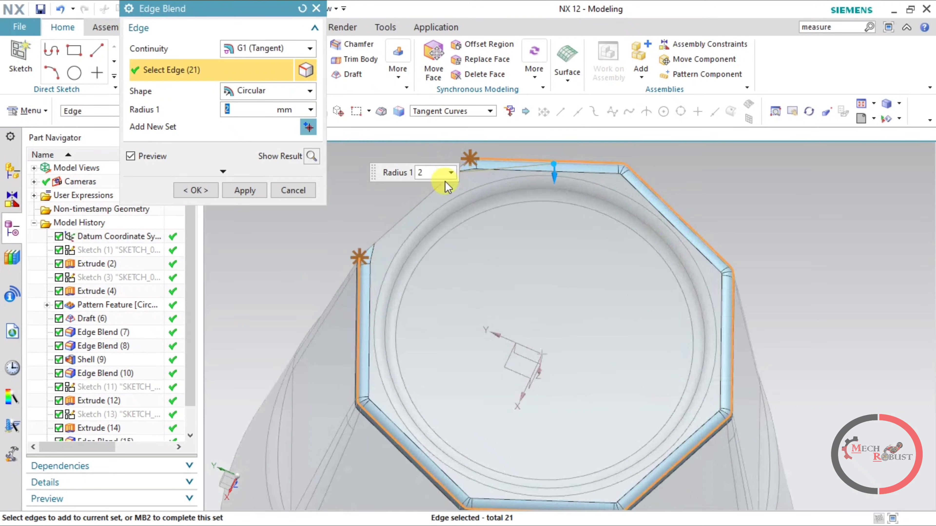
pyautogui.click(397, 218)
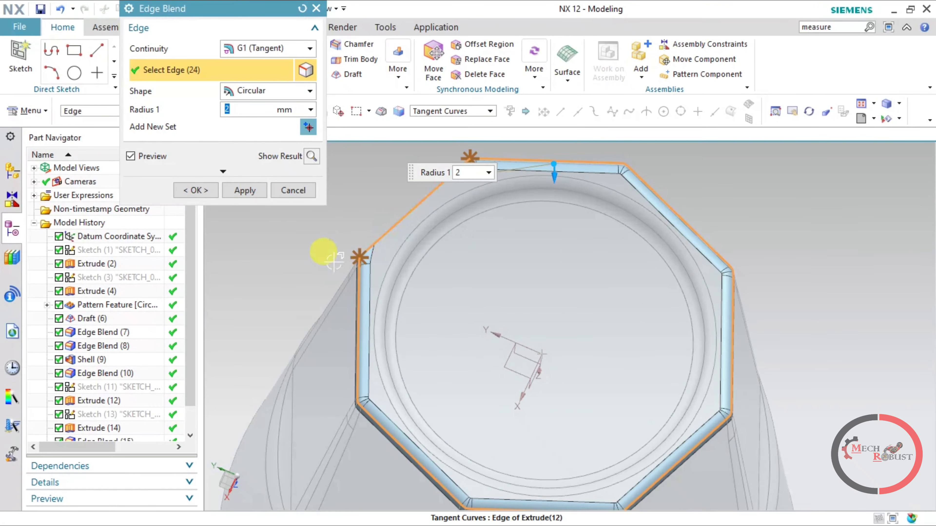
pyautogui.click(201, 192)
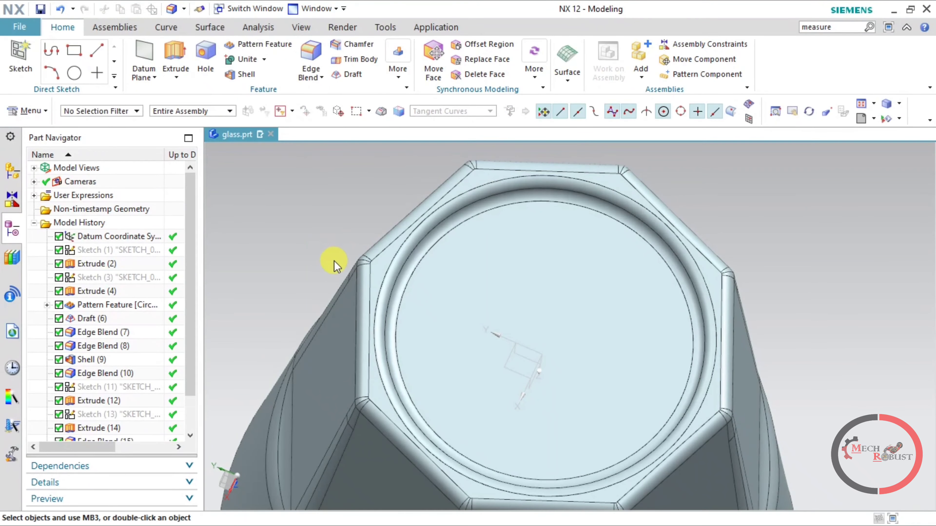
pyautogui.scroll(-4, 334, 264)
pyautogui.moveTo(389, 264)
pyautogui.mouseDown(button='middle')
pyautogui.moveTo(388, 318)
pyautogui.moveTo(443, 335)
pyautogui.moveTo(490, 273)
pyautogui.moveTo(469, 281)
pyautogui.moveTo(455, 313)
pyautogui.moveTo(465, 337)
pyautogui.moveTo(492, 350)
pyautogui.moveTo(487, 334)
pyautogui.moveTo(507, 320)
pyautogui.mouseUp(button='middle')
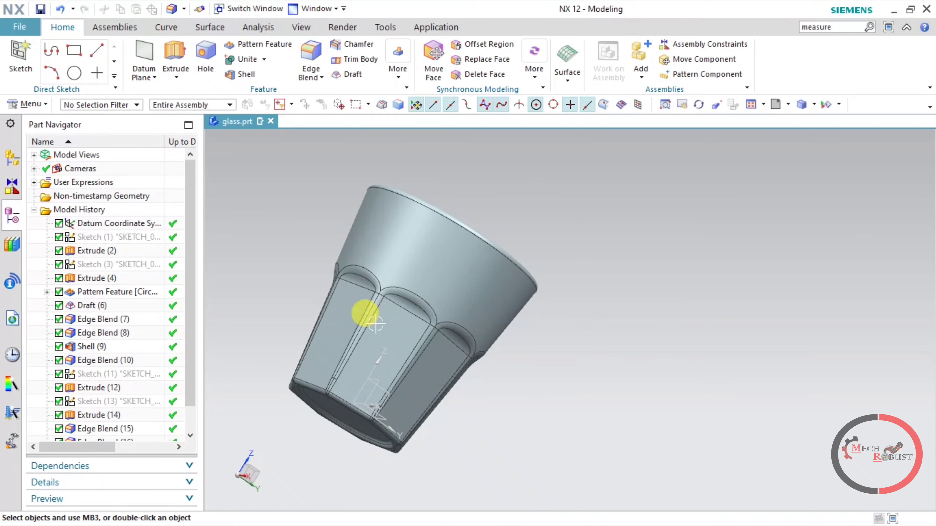
pyautogui.scroll(3, 375, 324)
# Start a 5 mm edge blend on the first two inner floor edges of the glass.
pyautogui.moveTo(424, 314)
pyautogui.mouseDown(button='middle')
pyautogui.moveTo(654, 314)
pyautogui.moveTo(627, 351)
pyautogui.moveTo(577, 386)
pyautogui.moveTo(653, 372)
pyautogui.mouseUp(button='middle')
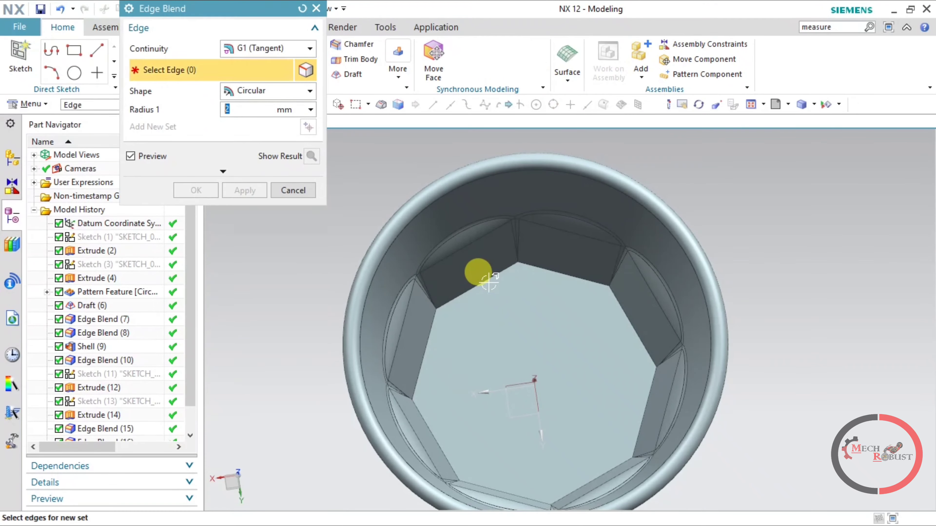
pyautogui.click(481, 289)
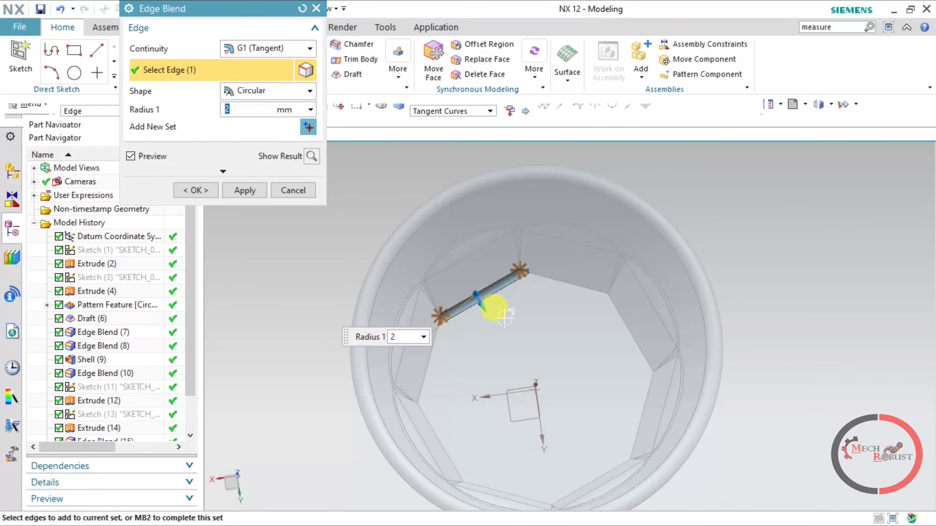
pyautogui.write('5')
pyautogui.press('Return')
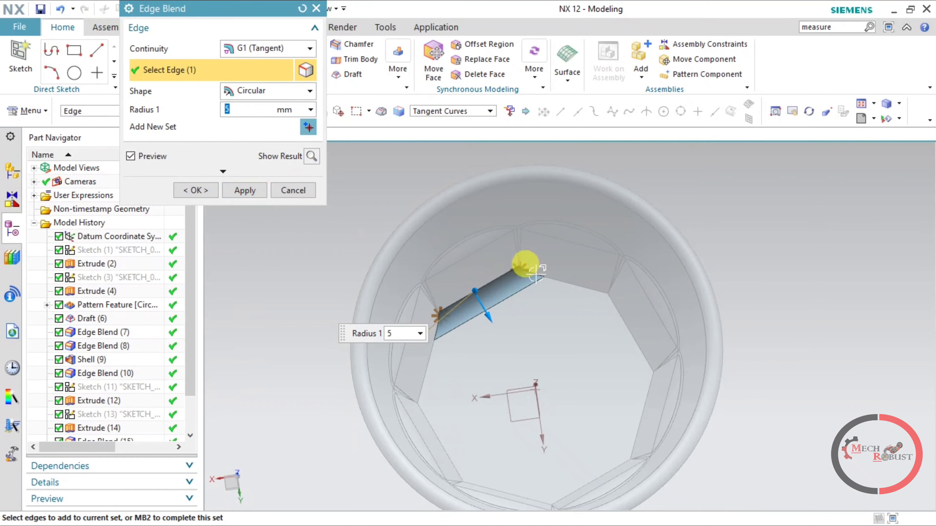
pyautogui.click(615, 320)
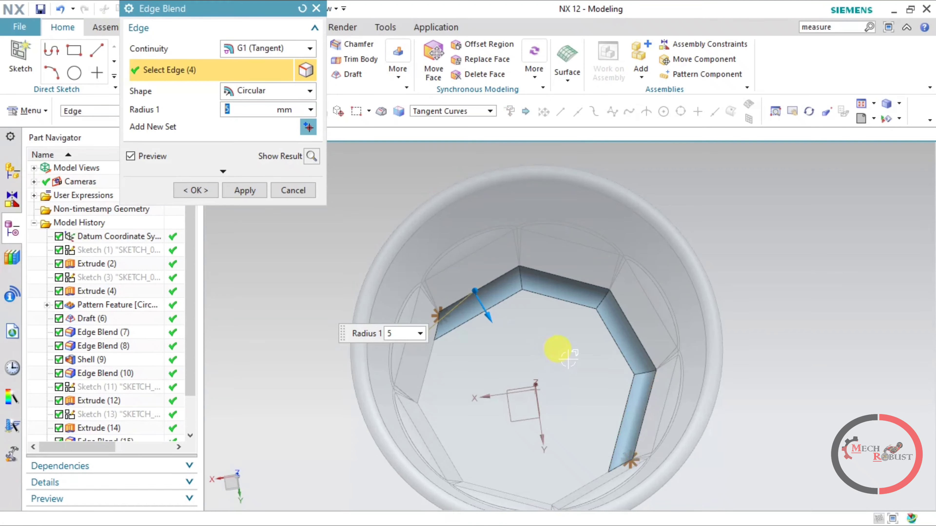
pyautogui.scroll(-3, 558, 350)
pyautogui.moveTo(560, 325)
pyautogui.mouseDown(button='middle')
pyautogui.moveTo(549, 369)
pyautogui.moveTo(590, 390)
pyautogui.mouseUp(button='middle')
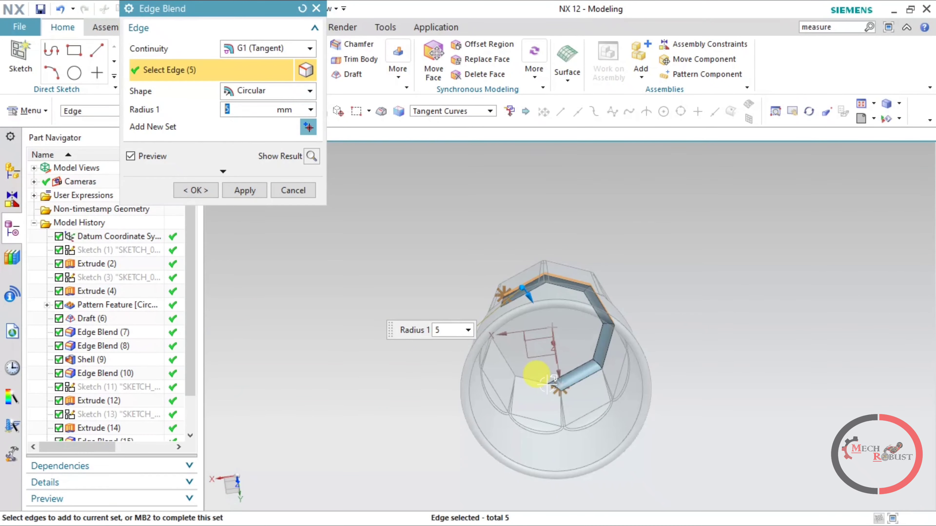
# Add the remaining inner floor edges and apply the 5 mm blend.
pyautogui.click(510, 369)
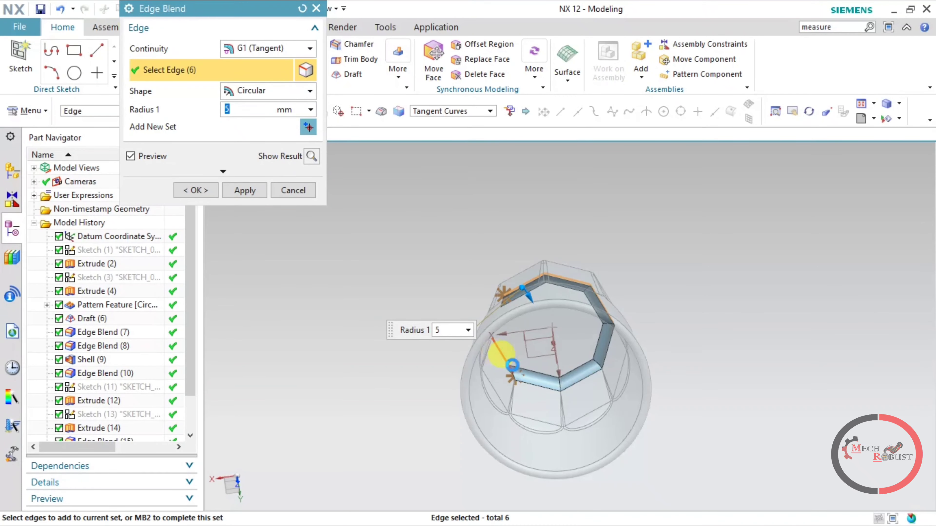
pyautogui.click(512, 364)
pyautogui.moveTo(501, 344)
pyautogui.mouseDown(button='middle')
pyautogui.moveTo(501, 313)
pyautogui.moveTo(507, 372)
pyautogui.mouseUp(button='middle')
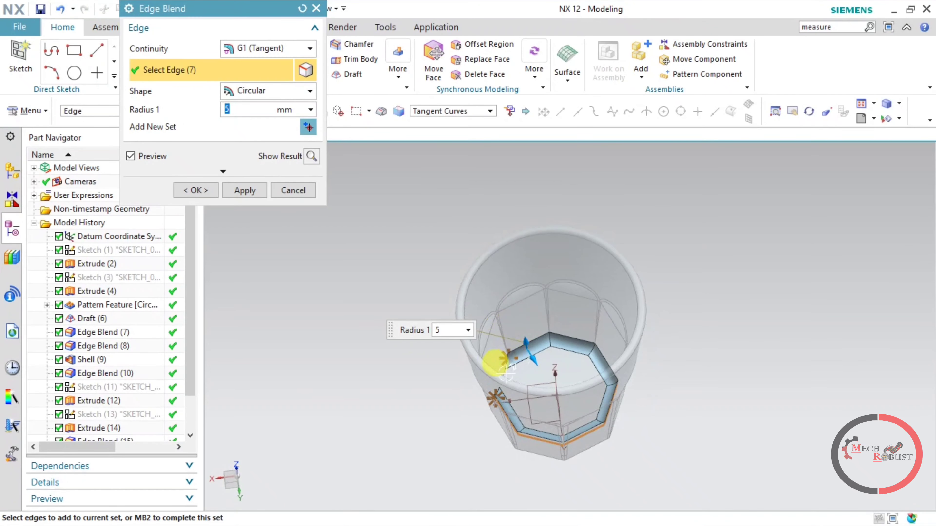
pyautogui.click(534, 370)
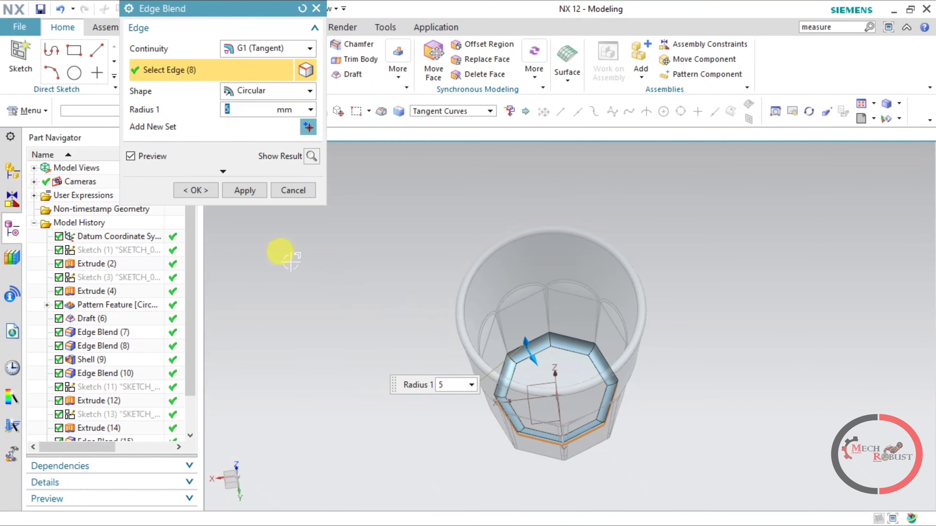
pyautogui.click(239, 191)
pyautogui.middleClick(424, 350)
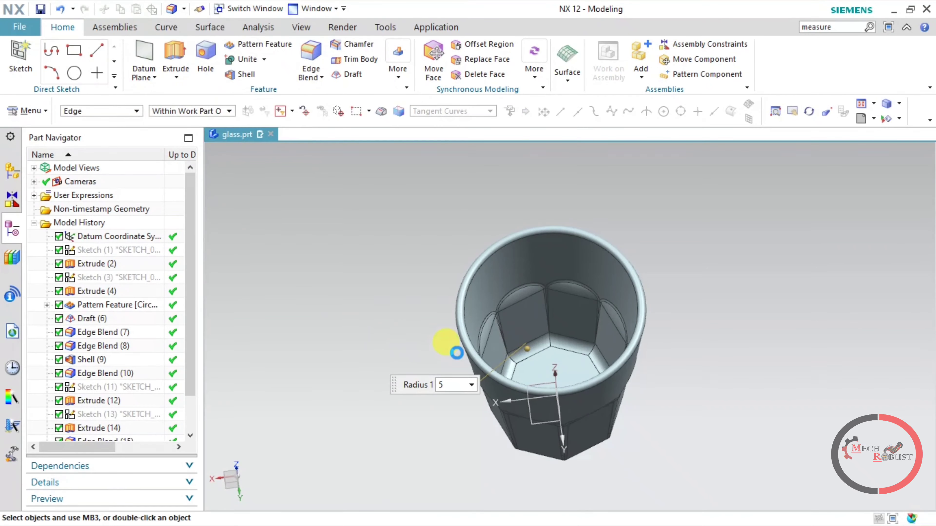
pyautogui.moveTo(522, 382)
pyautogui.mouseDown(button='middle')
pyautogui.moveTo(539, 391)
pyautogui.moveTo(556, 358)
pyautogui.moveTo(502, 359)
pyautogui.mouseUp(button='middle')
pyautogui.moveTo(554, 376)
pyautogui.mouseDown(button='middle')
pyautogui.moveTo(602, 334)
pyautogui.moveTo(606, 345)
pyautogui.moveTo(761, 398)
pyautogui.mouseUp(button='middle')
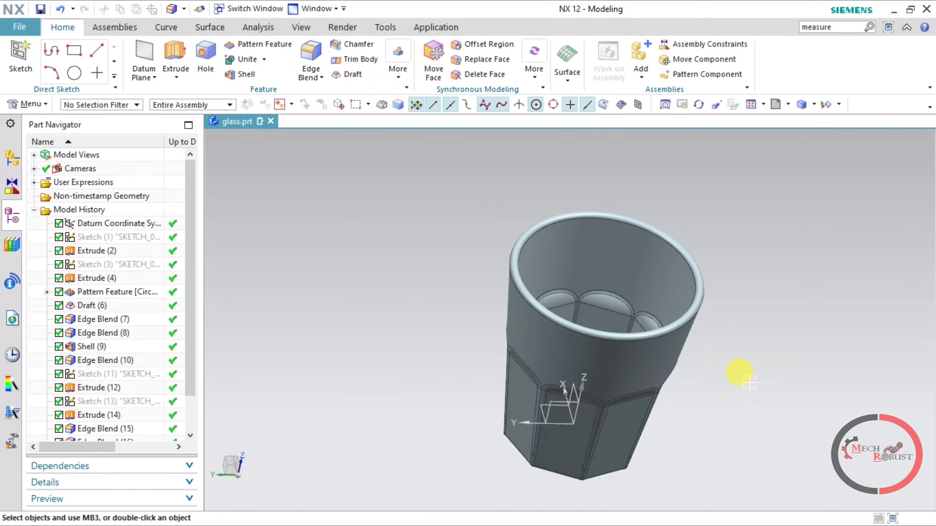
# Create a sketch on the glass's inner floor and draw a circle centred on the origin.
pyautogui.moveTo(664, 360)
pyautogui.mouseDown(button='middle')
pyautogui.moveTo(654, 418)
pyautogui.moveTo(665, 372)
pyautogui.mouseUp(button='middle')
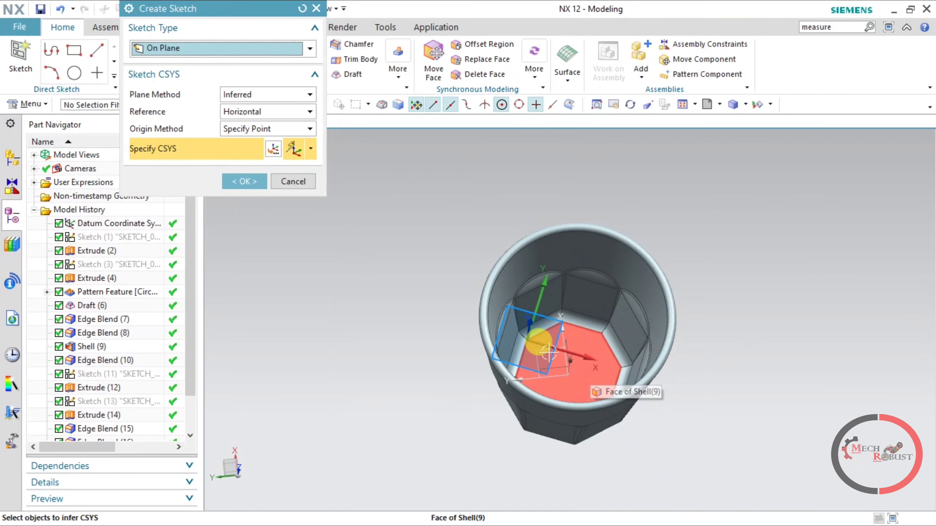
pyautogui.scroll(3, 558, 352)
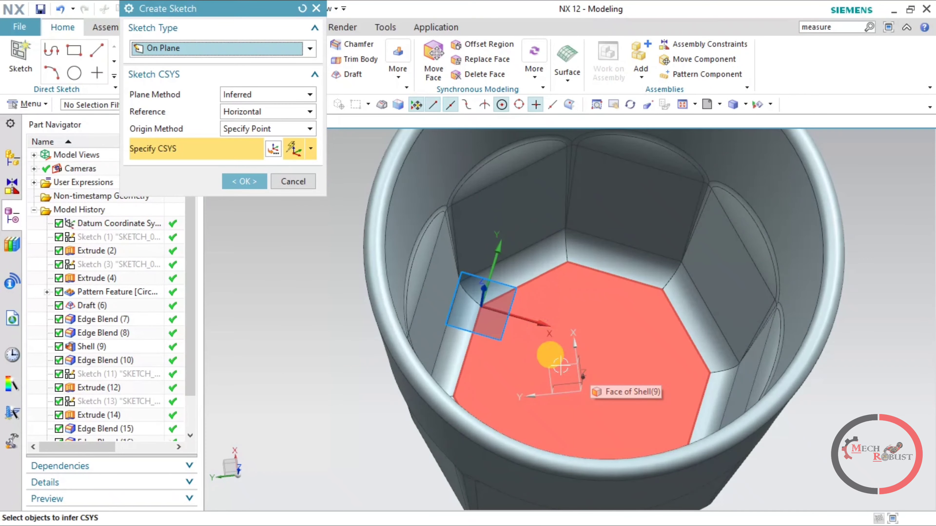
pyautogui.click(560, 366)
pyautogui.click(237, 182)
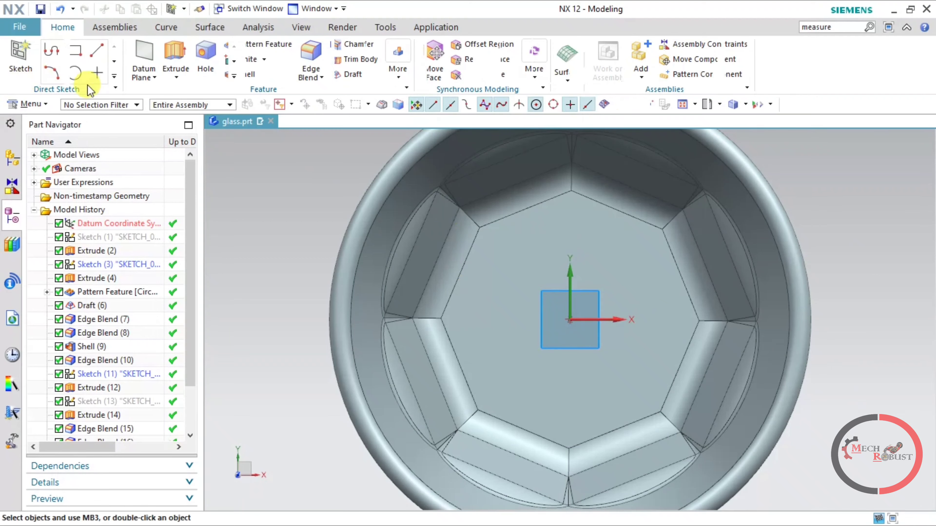
pyautogui.click(173, 56)
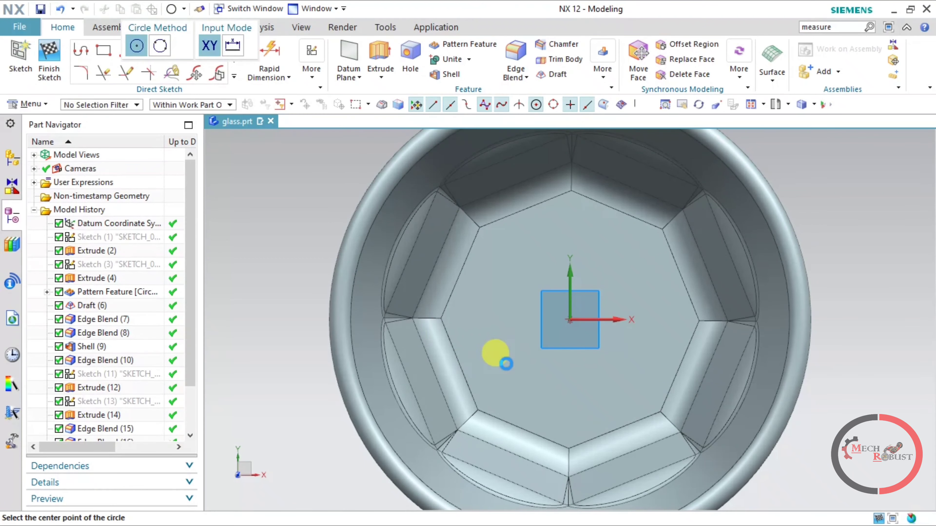
pyautogui.click(570, 320)
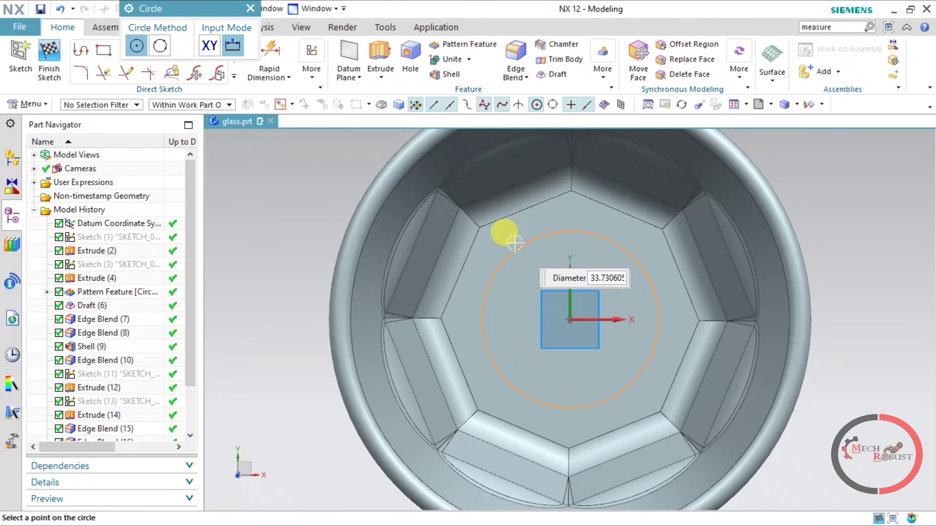
pyautogui.click(513, 327)
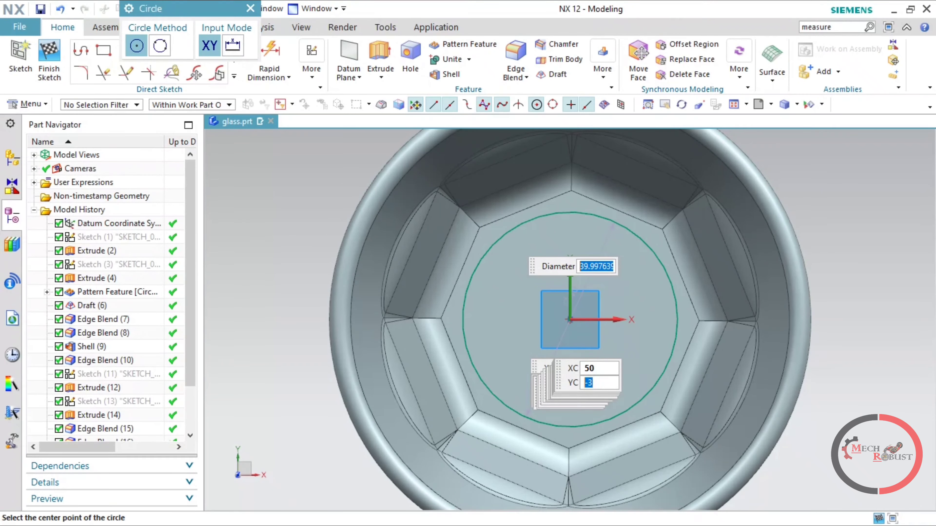
pyautogui.press('Escape')
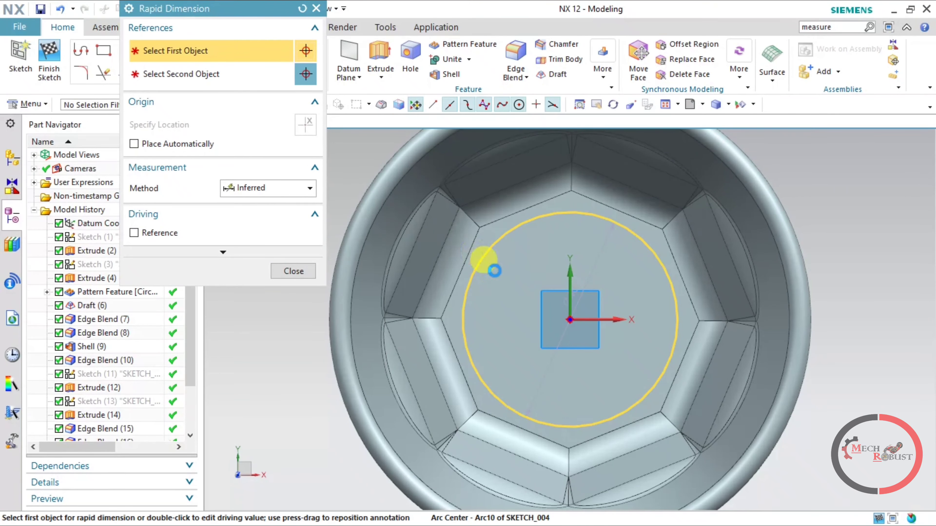
# Dimension the circle to a 50 mm diameter and finish the sketch.
pyautogui.click(494, 271)
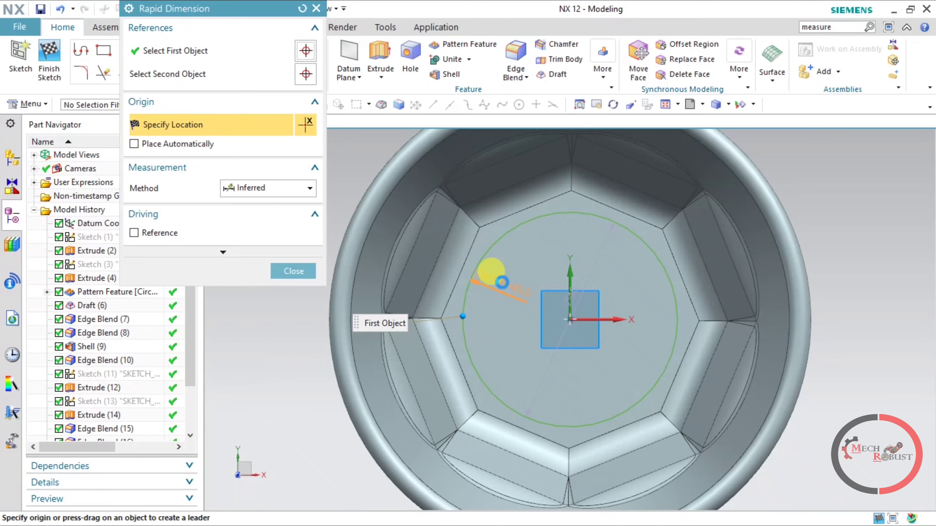
pyautogui.click(491, 272)
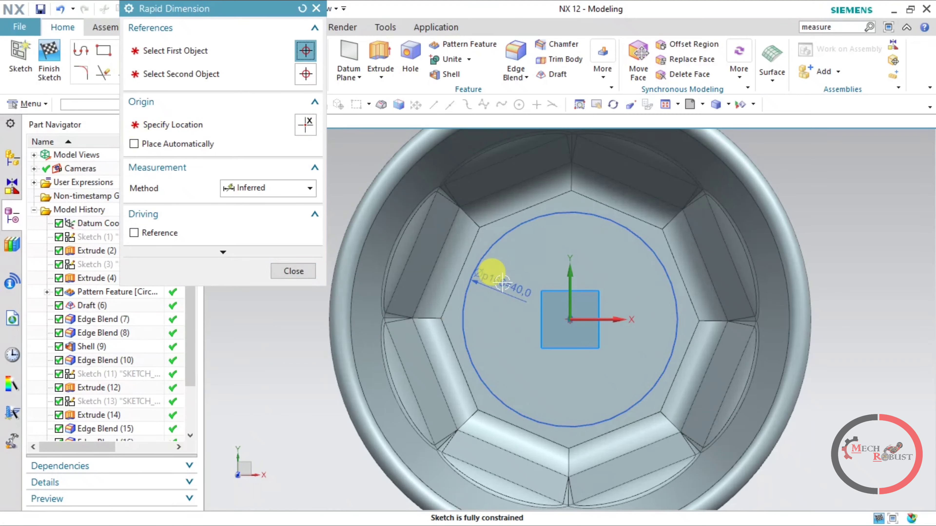
pyautogui.doubleClick(491, 274)
pyautogui.write('50')
pyautogui.press('Return')
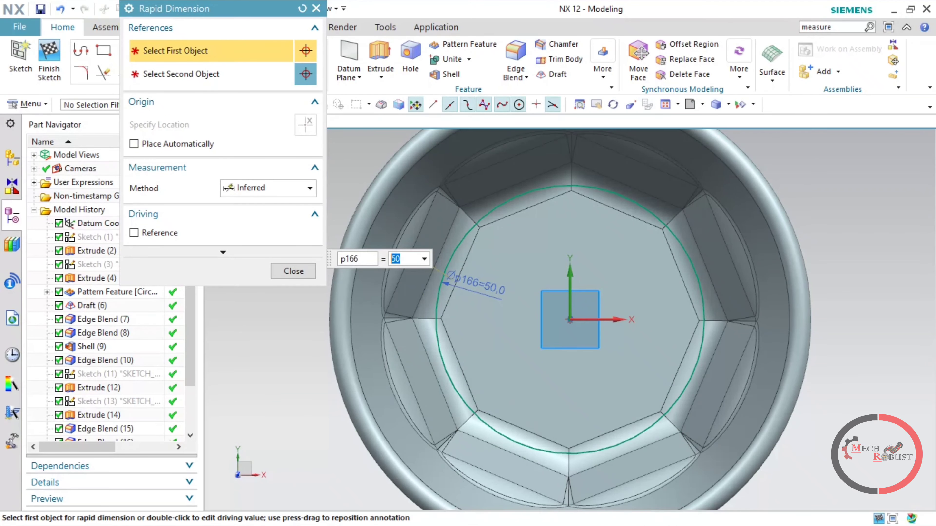
pyautogui.click(291, 270)
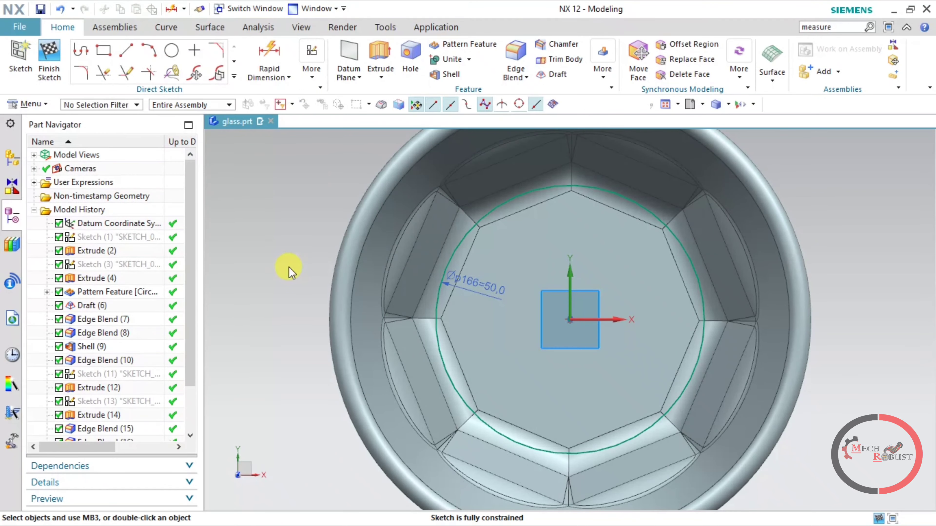
pyautogui.click(46, 61)
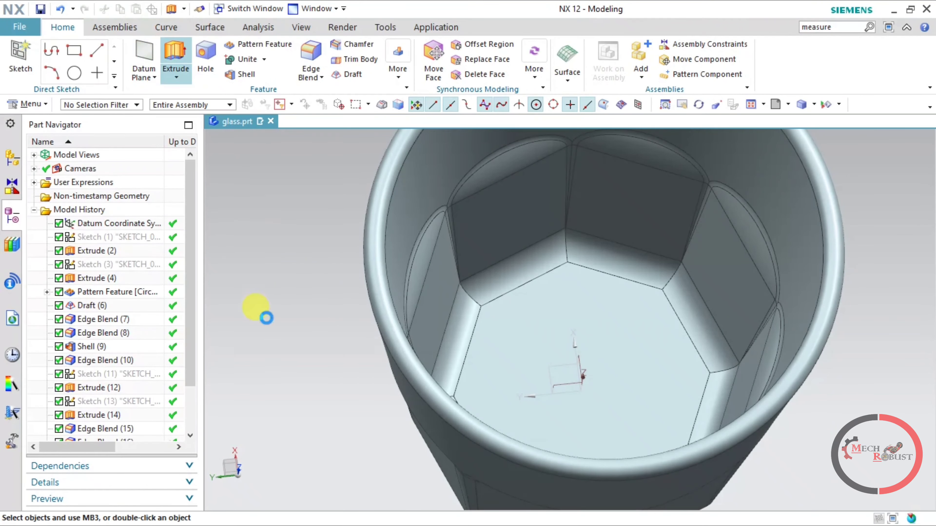
# Extrude the circle sketch 35 mm upward as a separate body with Boolean None.
pyautogui.scroll(-2, 88, 398)
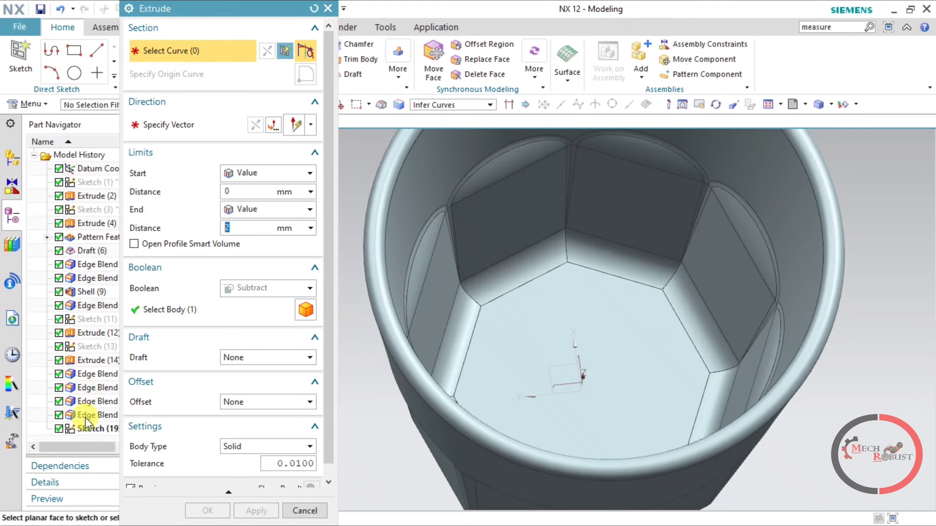
pyautogui.click(86, 435)
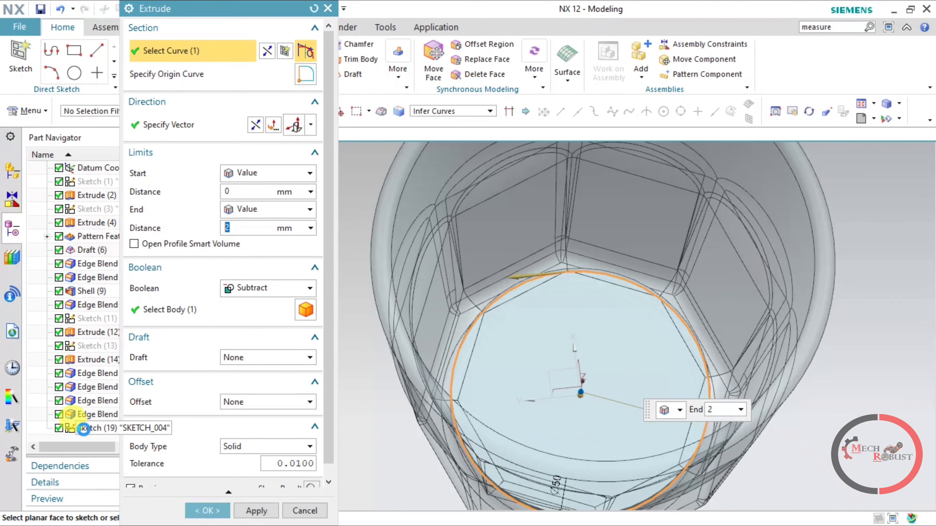
pyautogui.click(263, 288)
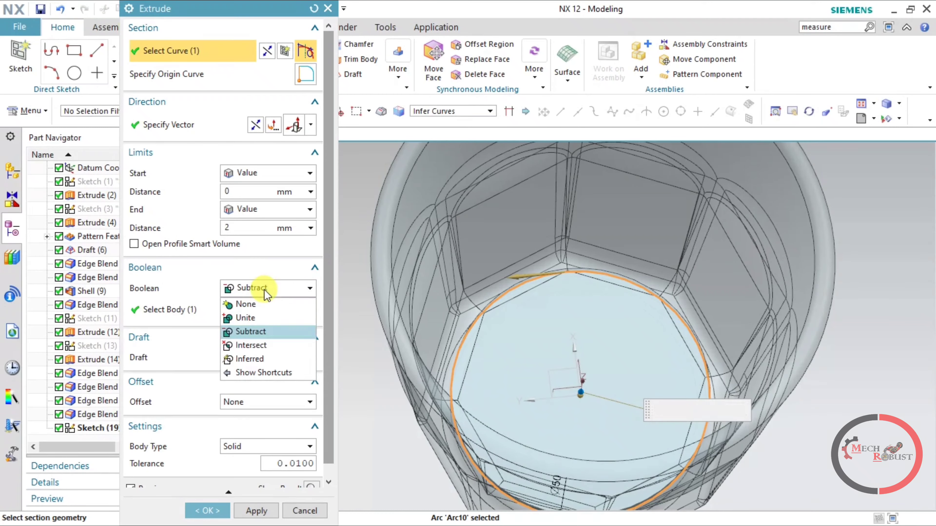
pyautogui.click(249, 304)
pyautogui.click(251, 223)
pyautogui.write('35')
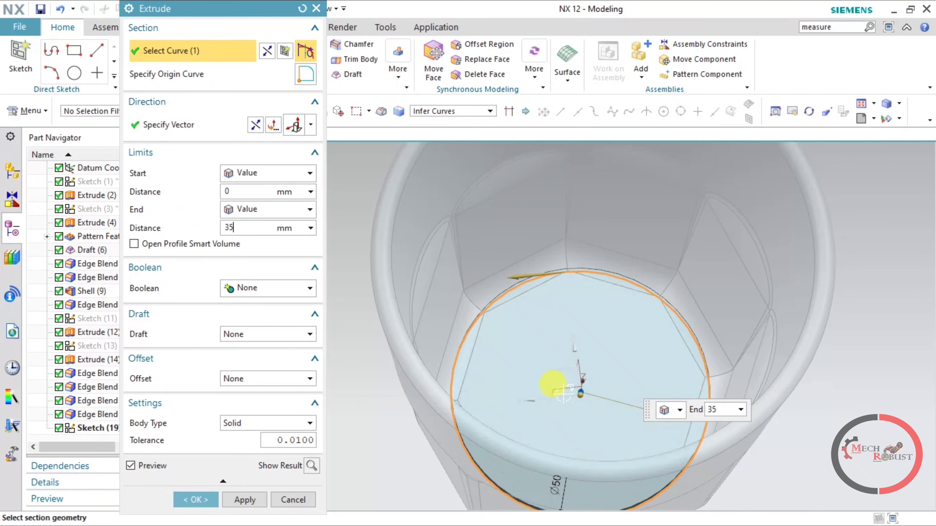
pyautogui.moveTo(551, 382)
pyautogui.mouseDown(button='middle')
pyautogui.moveTo(560, 341)
pyautogui.moveTo(566, 367)
pyautogui.mouseUp(button='middle')
pyautogui.scroll(-3, 563, 369)
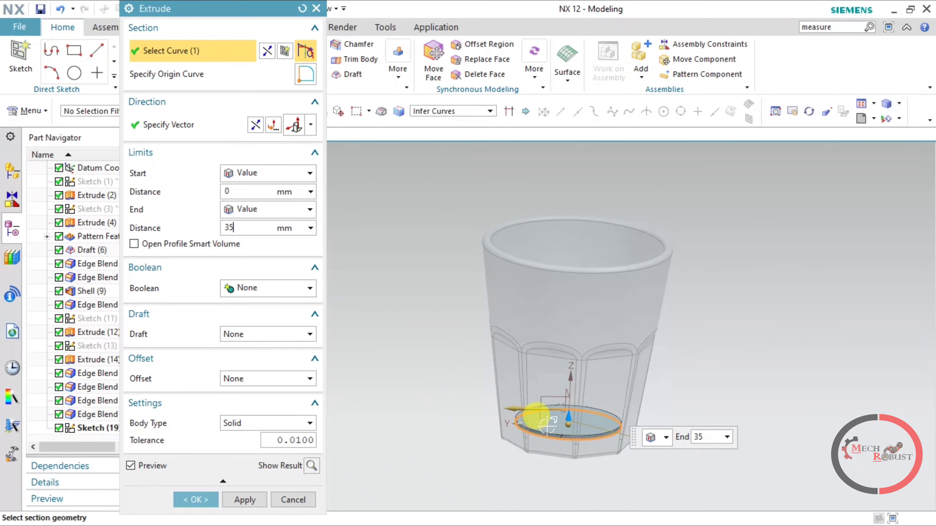
pyautogui.moveTo(569, 402); pyautogui.dragTo(556, 318)
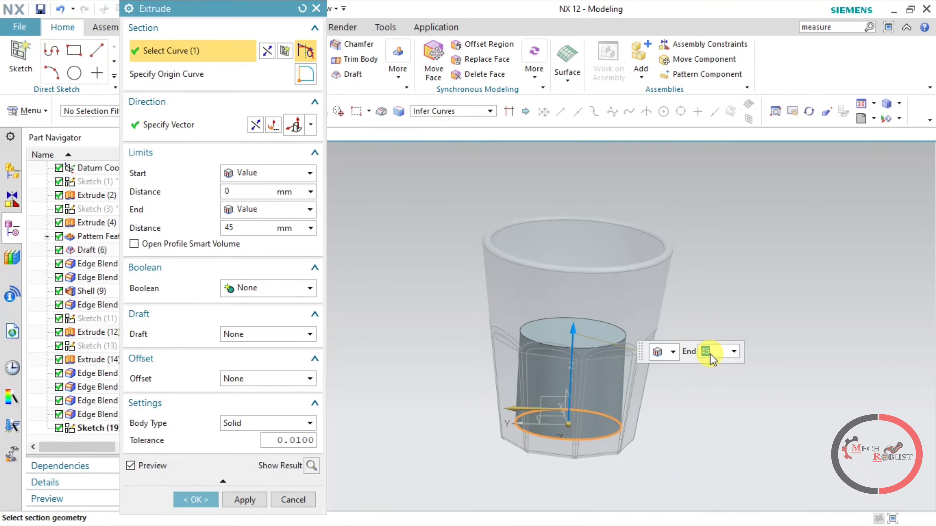
pyautogui.write('35')
pyautogui.press('Return')
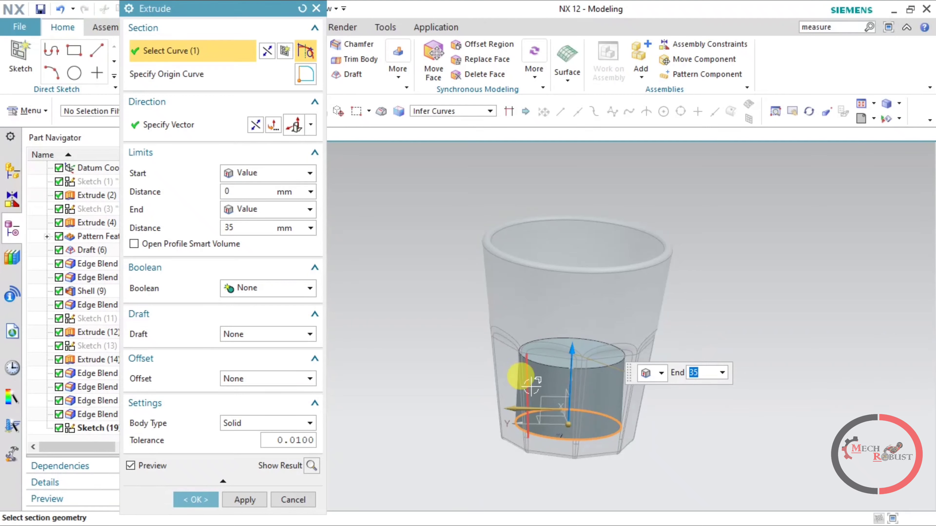
# Add a -8° draft from the start limit and create the liquid body extrusion.
pyautogui.click(249, 338)
pyautogui.click(246, 360)
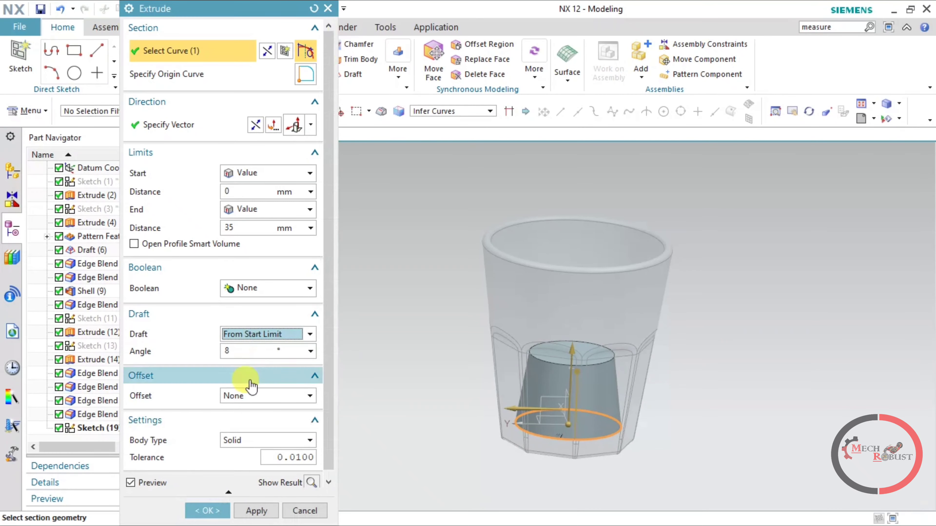
pyautogui.doubleClick(239, 350)
pyautogui.write('-8')
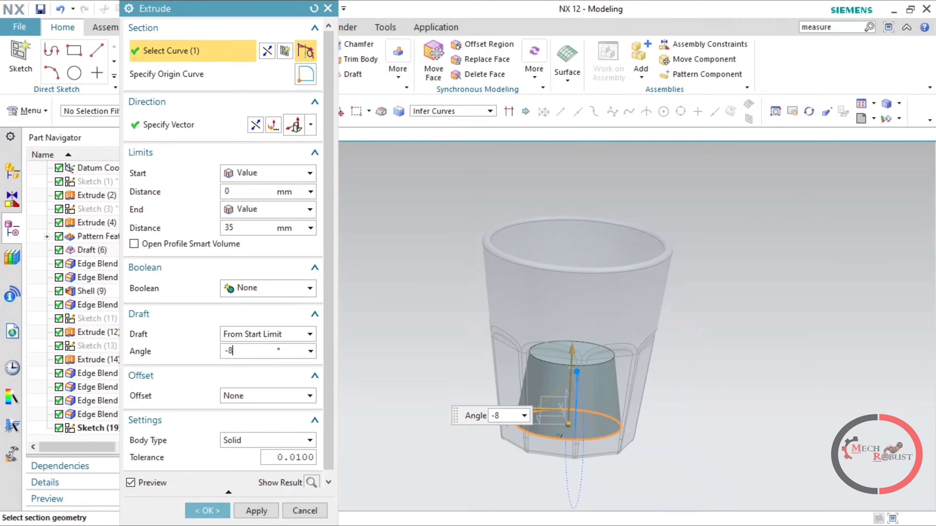
pyautogui.press('Return')
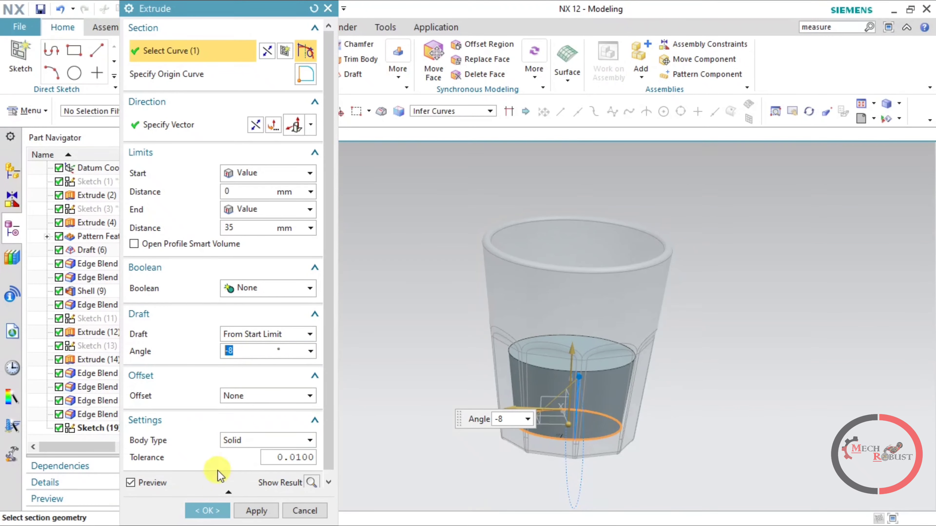
pyautogui.click(214, 510)
pyautogui.moveTo(476, 389)
pyautogui.mouseDown(button='middle')
pyautogui.moveTo(522, 376)
pyautogui.moveTo(506, 452)
pyautogui.moveTo(518, 459)
pyautogui.moveTo(508, 425)
pyautogui.moveTo(564, 433)
pyautogui.moveTo(512, 424)
pyautogui.moveTo(518, 460)
pyautogui.moveTo(516, 450)
pyautogui.moveTo(535, 446)
pyautogui.mouseUp(button='middle')
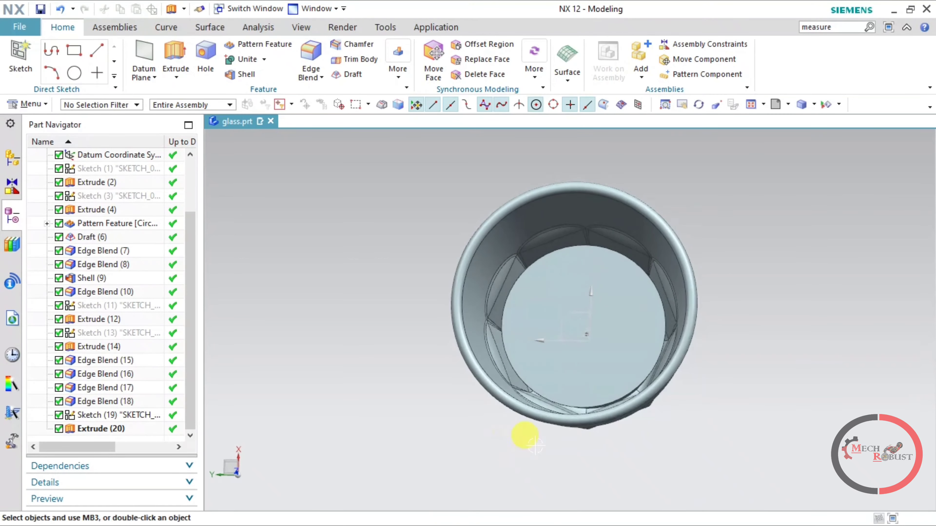
# Change the Sketch (19) circle dimension from Ø50 to Ø60 and finish the sketch.
pyautogui.doubleClick(111, 415)
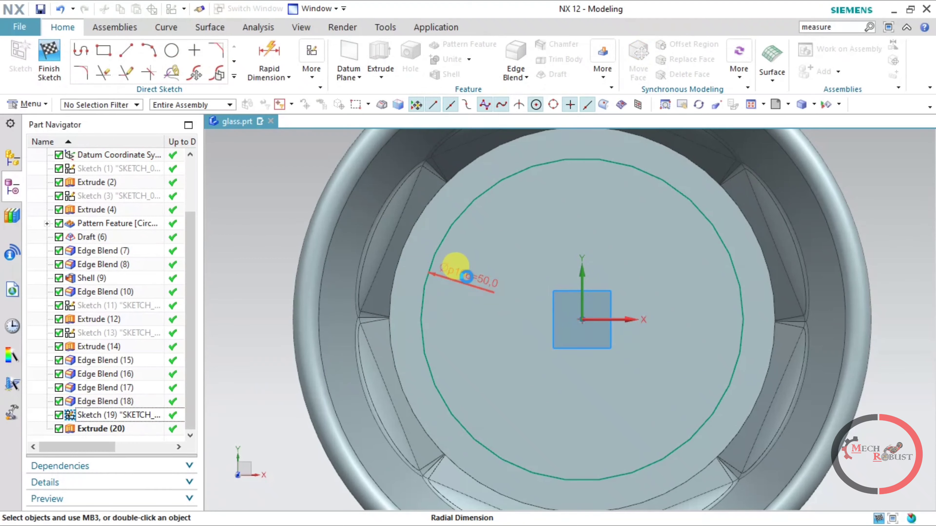
pyautogui.doubleClick(466, 277)
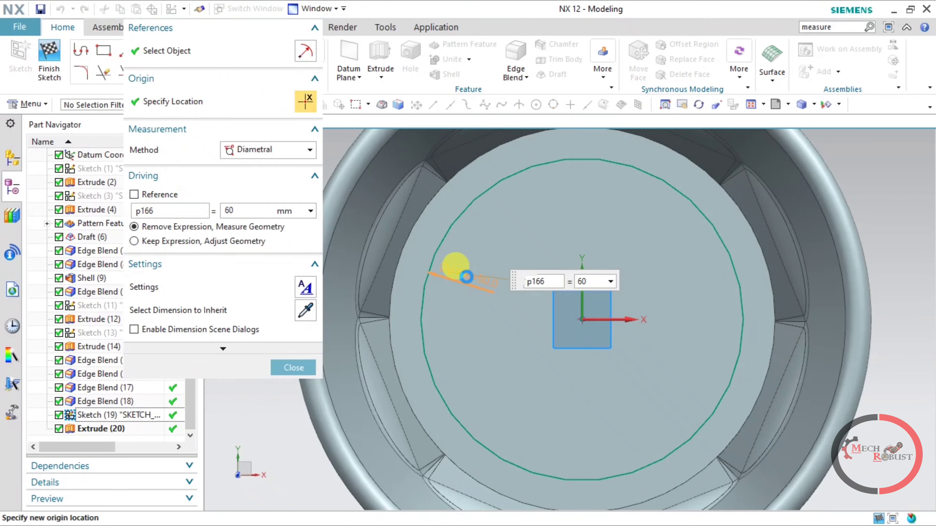
pyautogui.write('60')
pyautogui.press('Return')
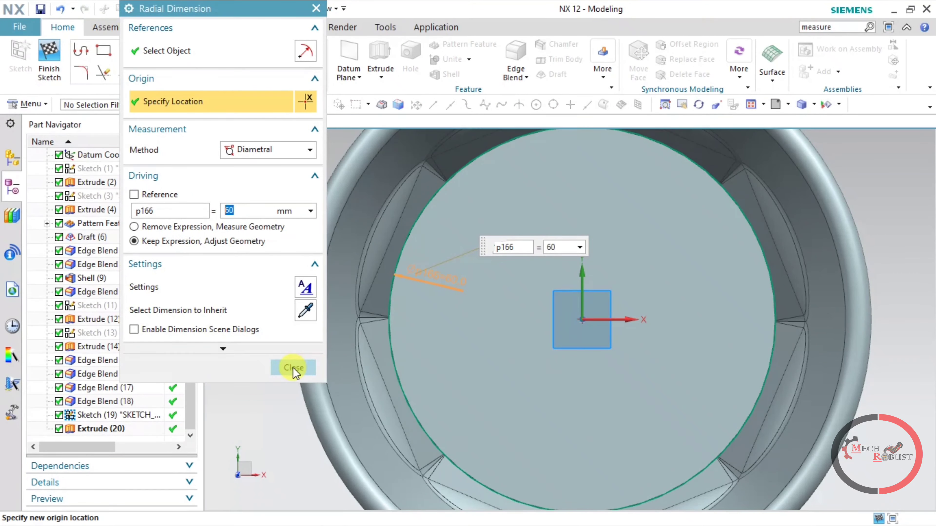
pyautogui.click(294, 368)
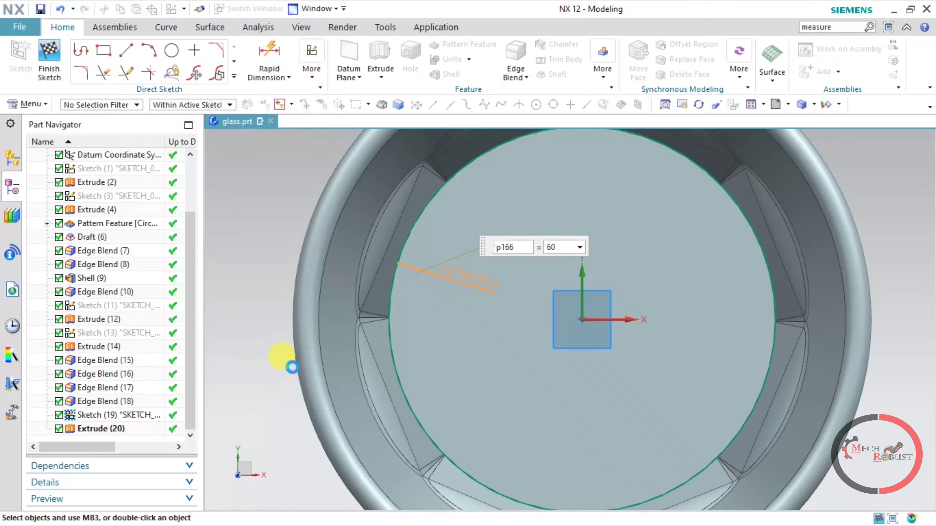
pyautogui.click(58, 58)
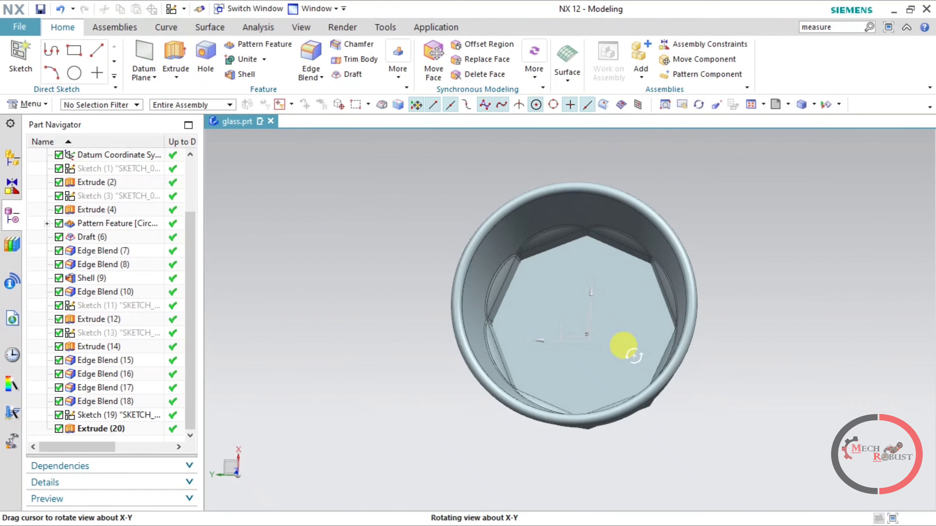
pyautogui.moveTo(620, 345)
pyautogui.mouseDown(button='middle')
pyautogui.moveTo(643, 313)
pyautogui.moveTo(634, 372)
pyautogui.moveTo(660, 299)
pyautogui.moveTo(642, 419)
pyautogui.mouseUp(button='middle')
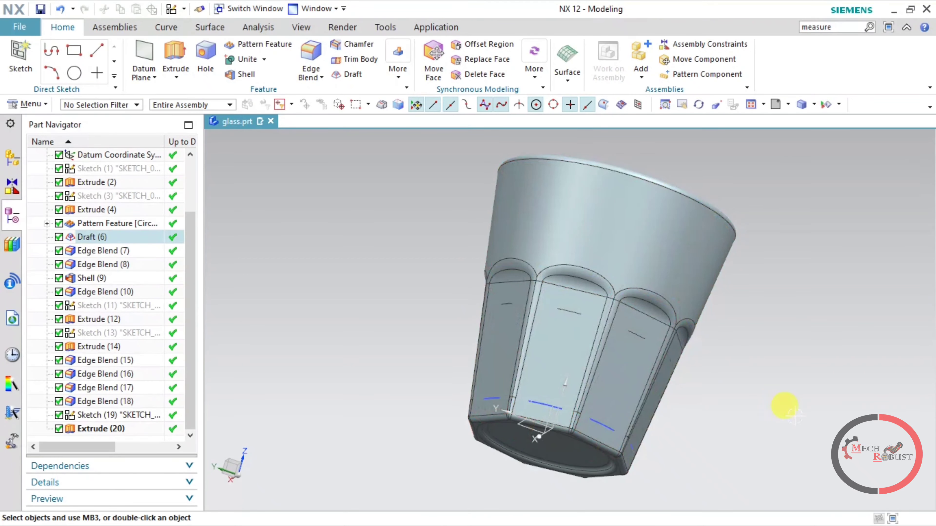
pyautogui.moveTo(783, 401)
pyautogui.mouseDown(button='middle')
pyautogui.moveTo(754, 357)
pyautogui.moveTo(743, 370)
pyautogui.mouseUp(button='middle')
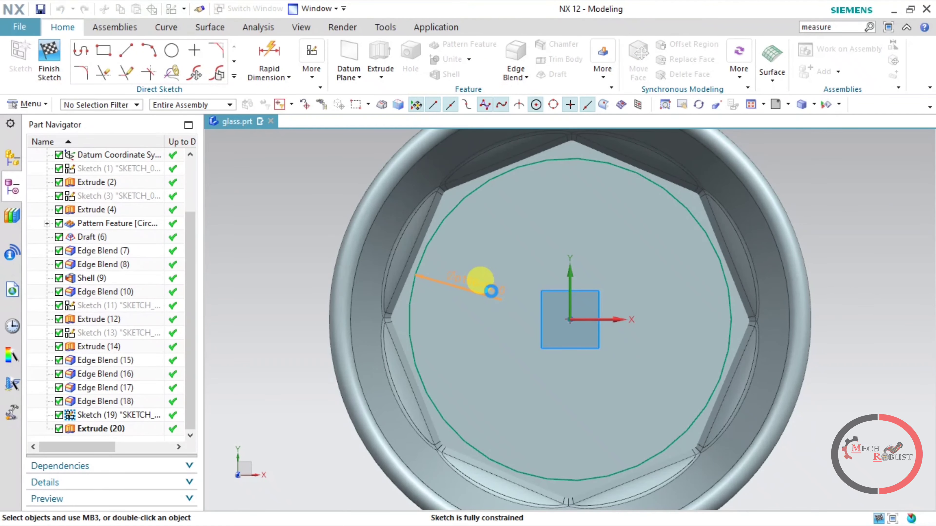
# Change the floor circle dimension from Ø60 to Ø58 and finish the sketch.
pyautogui.doubleClick(491, 291)
pyautogui.write('58')
pyautogui.press('Return')
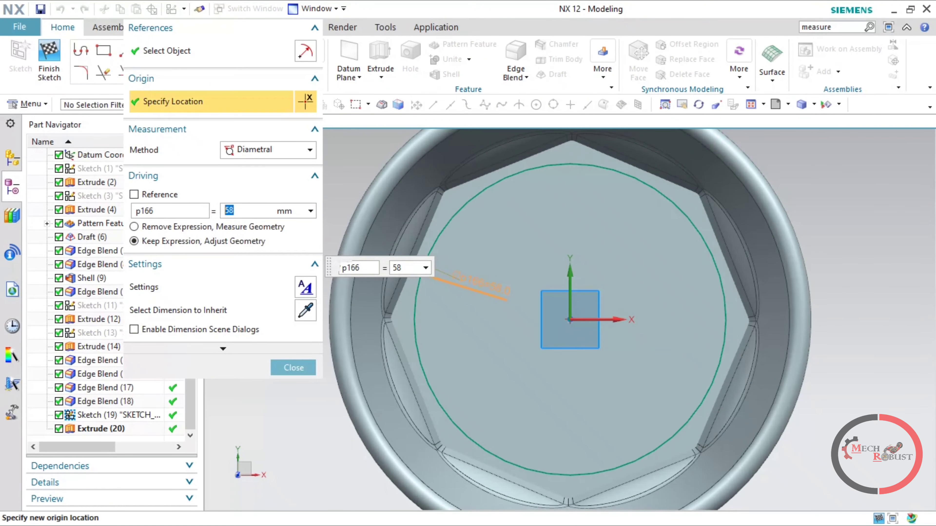
pyautogui.click(289, 368)
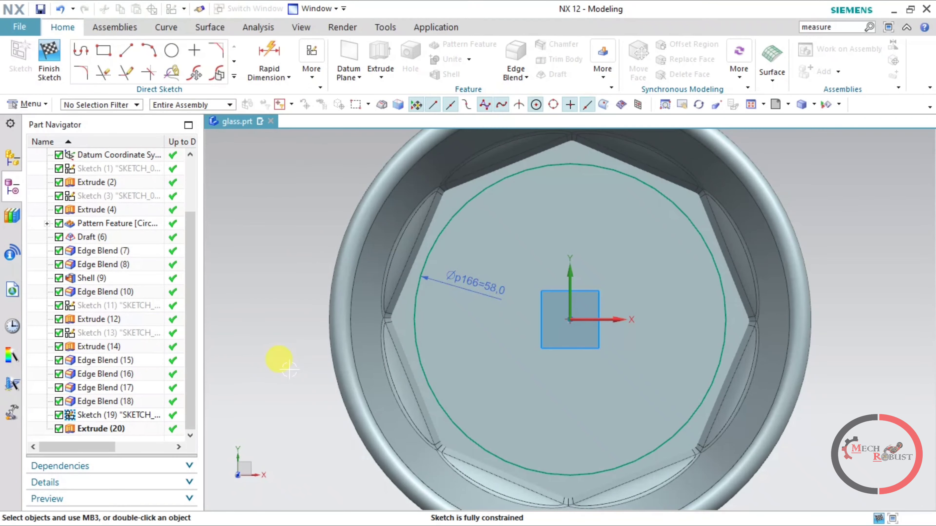
pyautogui.click(41, 61)
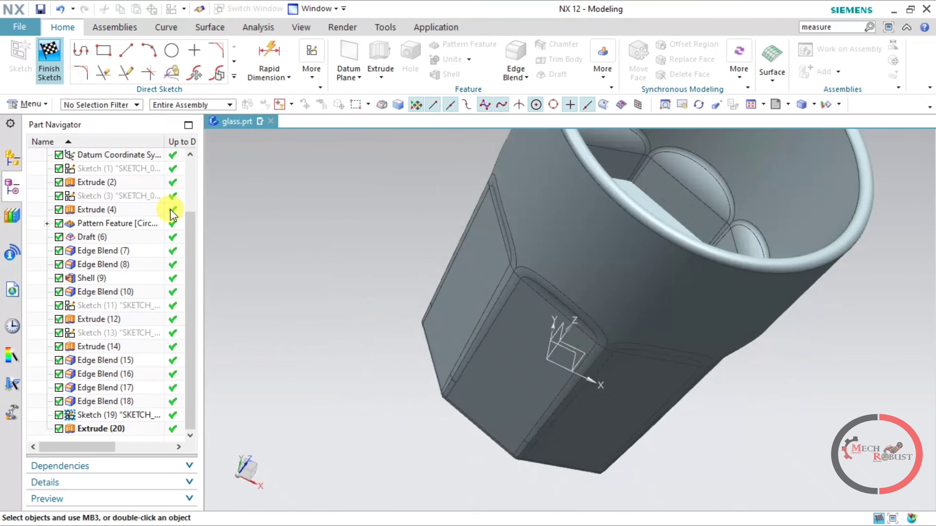
pyautogui.moveTo(734, 370)
pyautogui.mouseDown(button='middle')
pyautogui.moveTo(641, 424)
pyautogui.moveTo(659, 404)
pyautogui.moveTo(641, 305)
pyautogui.moveTo(660, 320)
pyautogui.moveTo(721, 265)
pyautogui.moveTo(645, 318)
pyautogui.mouseUp(button='middle')
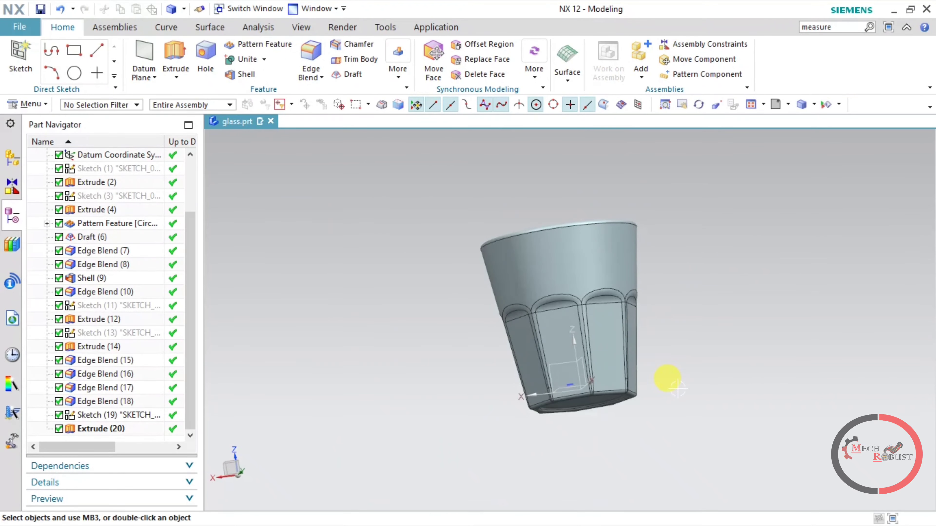
pyautogui.moveTo(675, 387)
pyautogui.mouseDown(button='middle')
pyautogui.moveTo(664, 303)
pyautogui.moveTo(633, 376)
pyautogui.moveTo(668, 345)
pyautogui.moveTo(668, 315)
pyautogui.moveTo(621, 382)
pyautogui.mouseUp(button='middle')
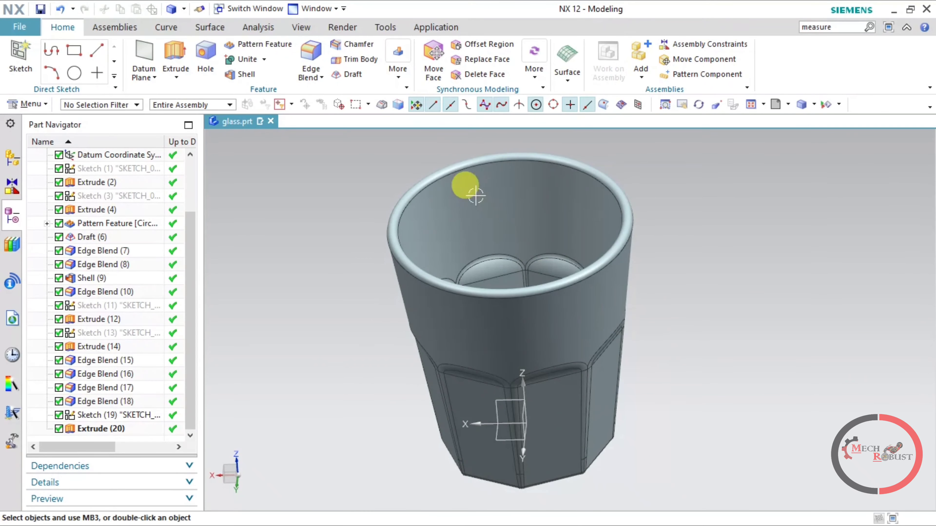
# Enter the Render Studio Task and turn off Perspective for a parallel view.
pyautogui.click(339, 29)
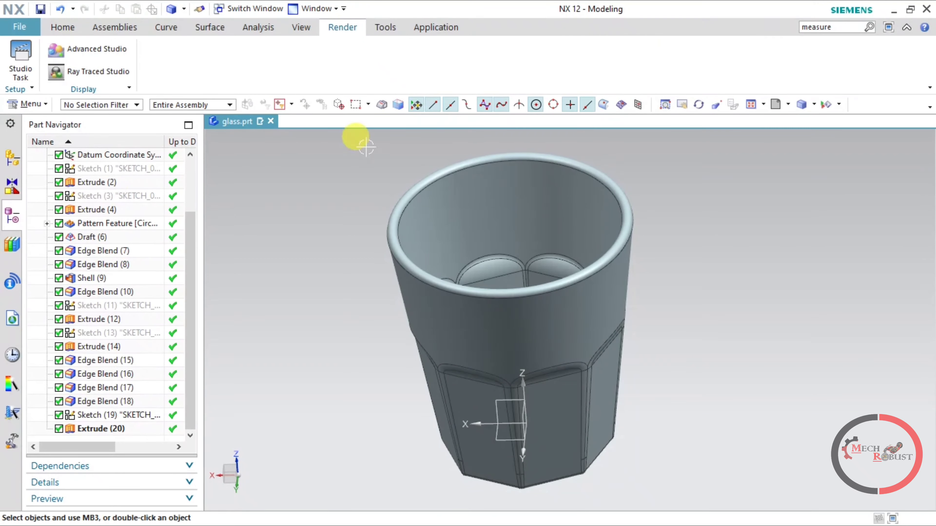
pyautogui.click(22, 72)
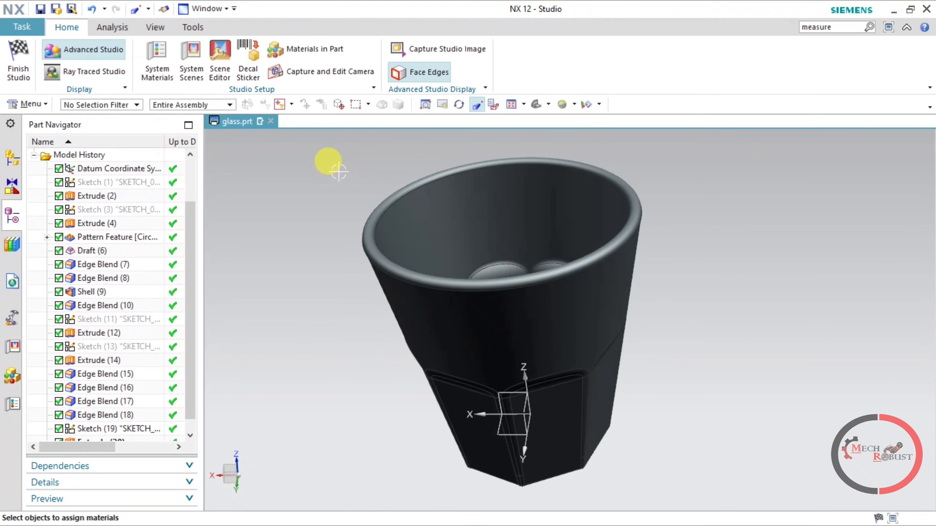
pyautogui.click(477, 104)
pyautogui.moveTo(571, 252)
pyautogui.mouseDown(button='middle')
pyautogui.moveTo(568, 278)
pyautogui.moveTo(568, 255)
pyautogui.mouseUp(button='middle')
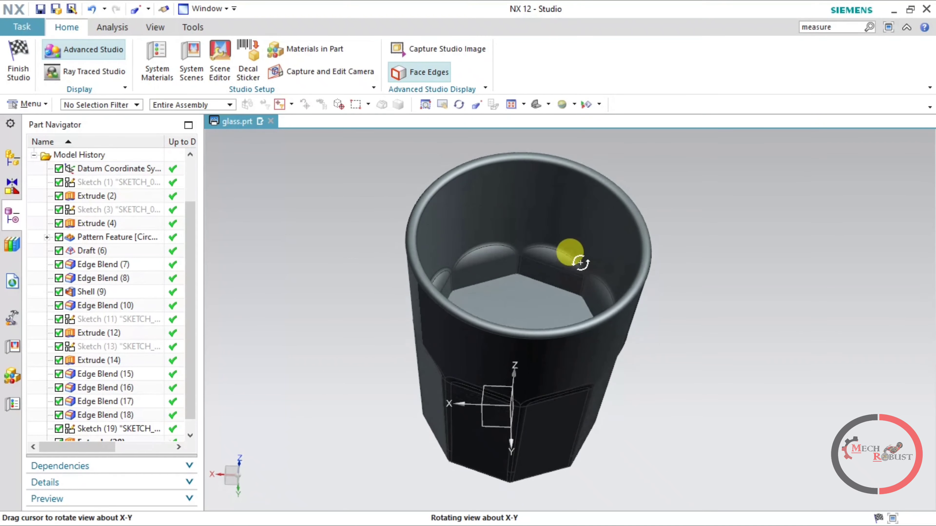
# Drag Clear Glass from the System Materials Glass folder onto the glass body.
pyautogui.click(162, 76)
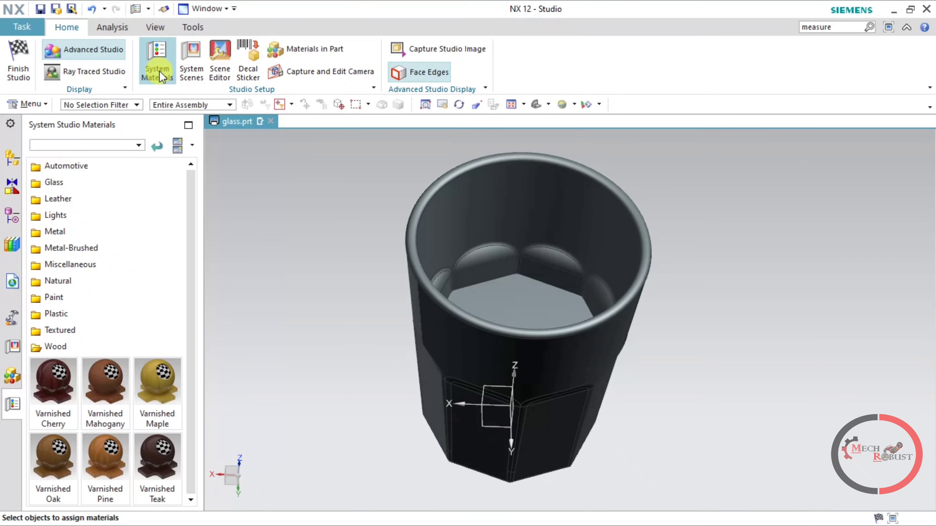
pyautogui.click(58, 200)
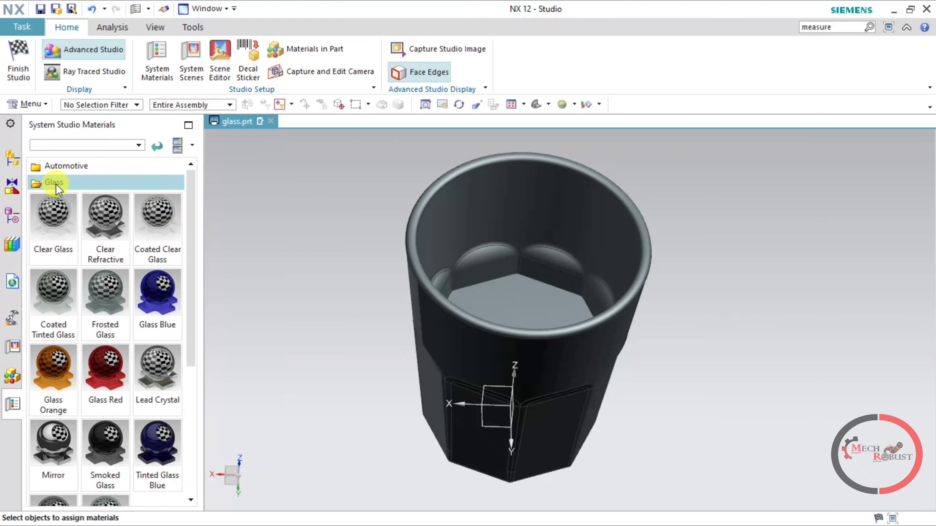
pyautogui.click(53, 210)
pyautogui.moveTo(52, 210)
pyautogui.mouseDown()
pyautogui.moveTo(404, 347)
pyautogui.moveTo(436, 346)
pyautogui.mouseUp()
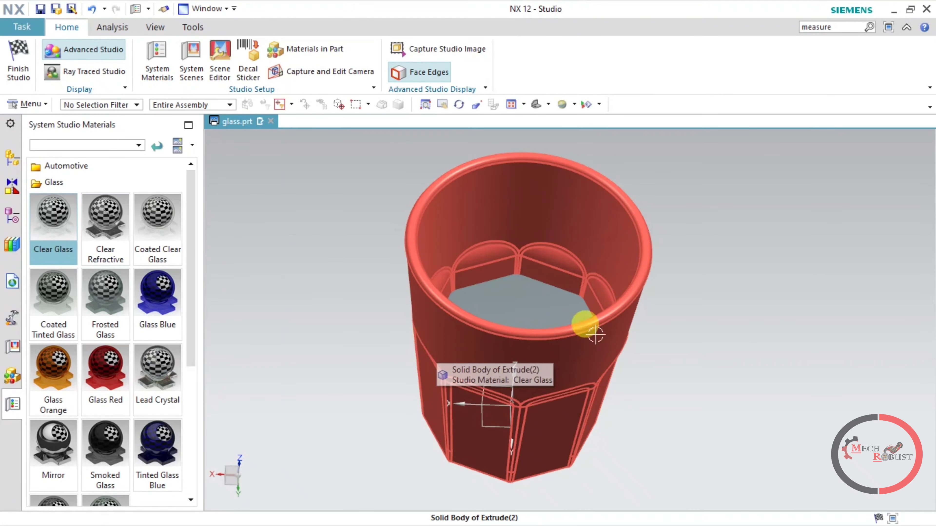
pyautogui.moveTo(695, 295)
pyautogui.mouseDown(button='middle')
pyautogui.moveTo(696, 308)
pyautogui.moveTo(708, 302)
pyautogui.moveTo(689, 262)
pyautogui.moveTo(668, 272)
pyautogui.moveTo(660, 310)
pyautogui.moveTo(672, 318)
pyautogui.mouseUp(button='middle')
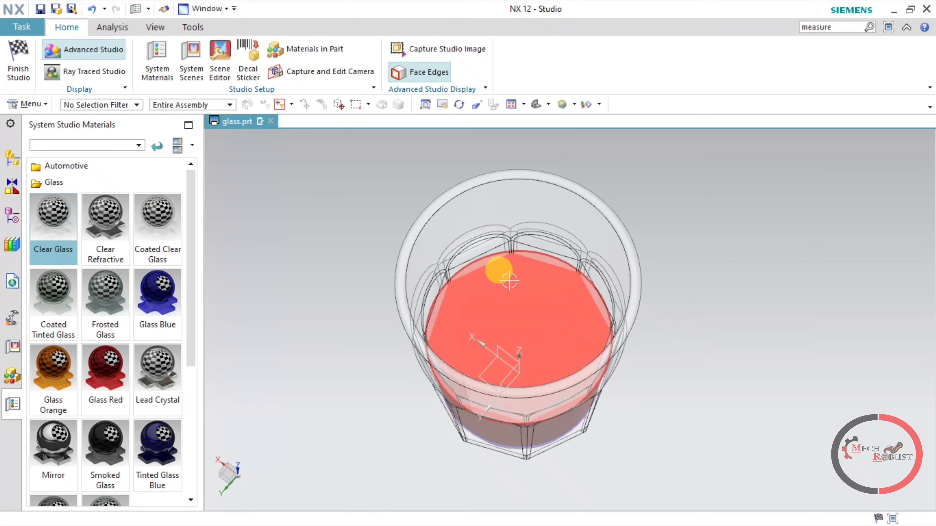
# Drag Liquid - Perfume from the Miscellaneous materials folder onto the liquid body.
pyautogui.click(60, 182)
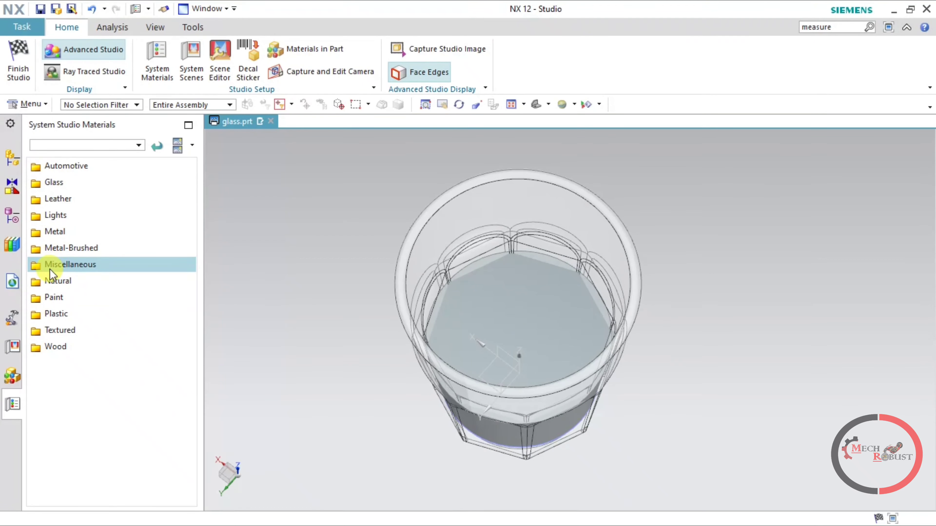
pyautogui.click(58, 269)
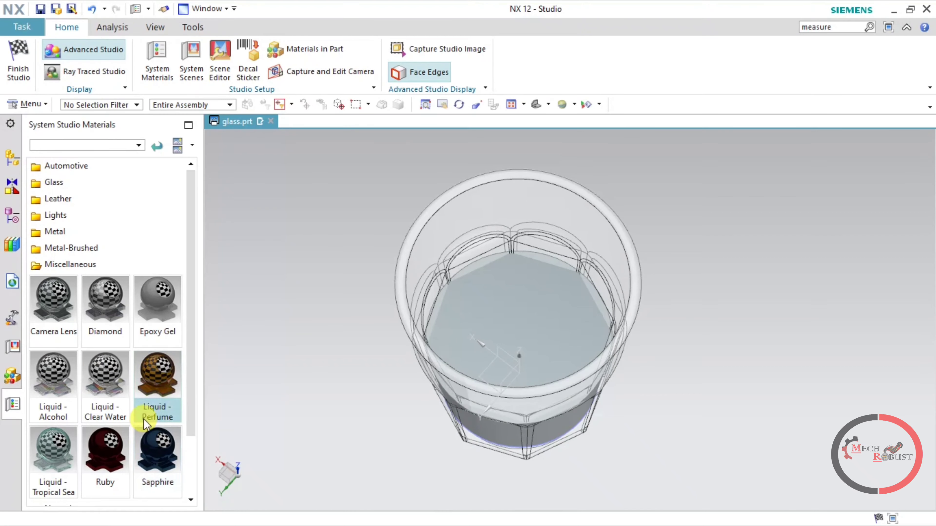
pyautogui.moveTo(157, 387); pyautogui.dragTo(479, 324)
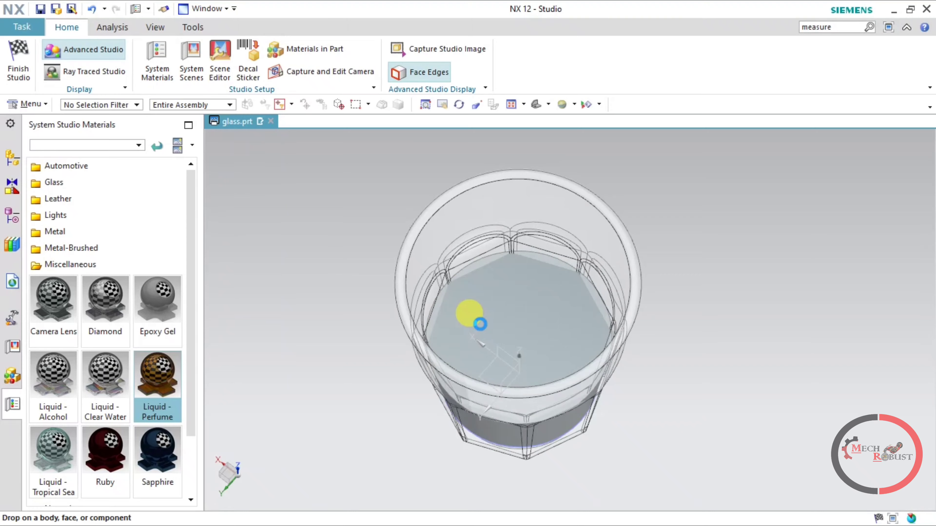
pyautogui.moveTo(706, 349)
pyautogui.mouseDown(button='middle')
pyautogui.moveTo(689, 308)
pyautogui.moveTo(694, 318)
pyautogui.moveTo(705, 295)
pyautogui.moveTo(716, 315)
pyautogui.mouseUp(button='middle')
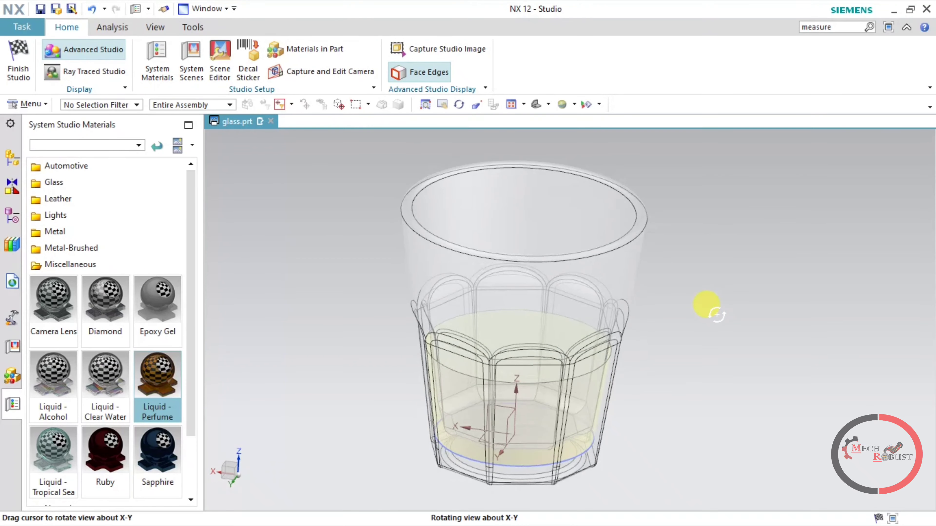
pyautogui.click(98, 72)
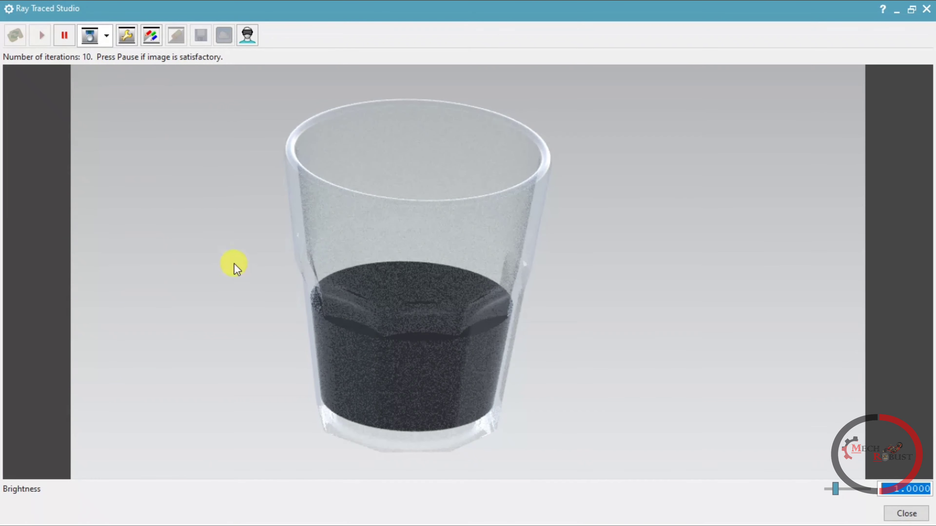
pyautogui.click(926, 11)
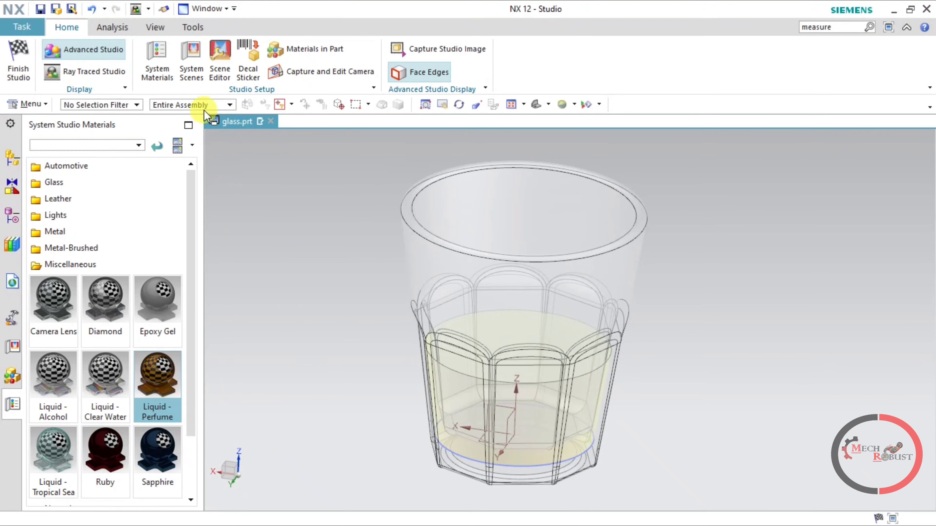
# Set the Scene Editor background type to Plain.
pyautogui.click(215, 59)
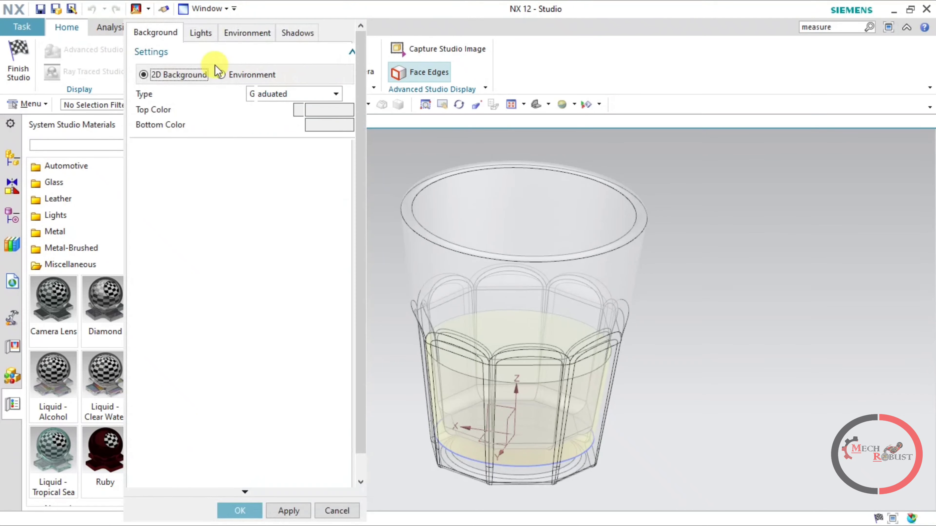
pyautogui.click(270, 96)
pyautogui.click(267, 129)
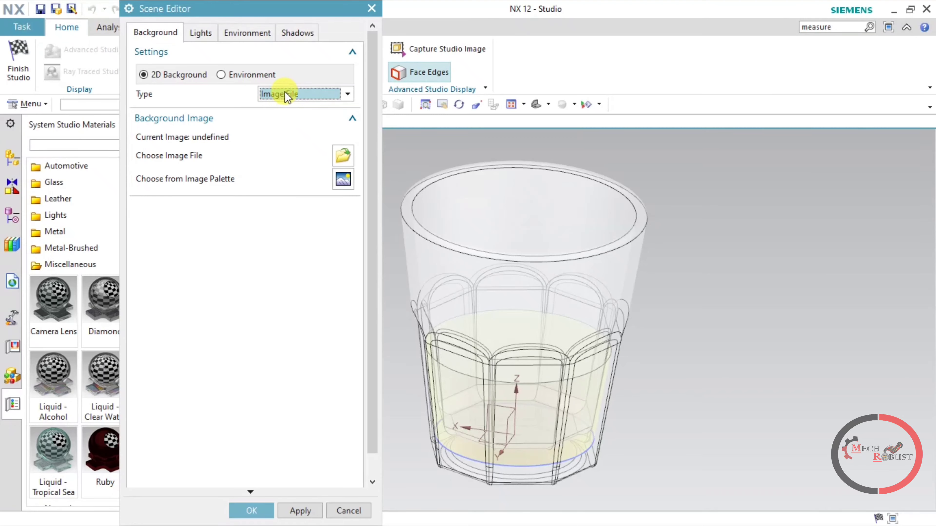
pyautogui.click(284, 91)
pyautogui.click(276, 107)
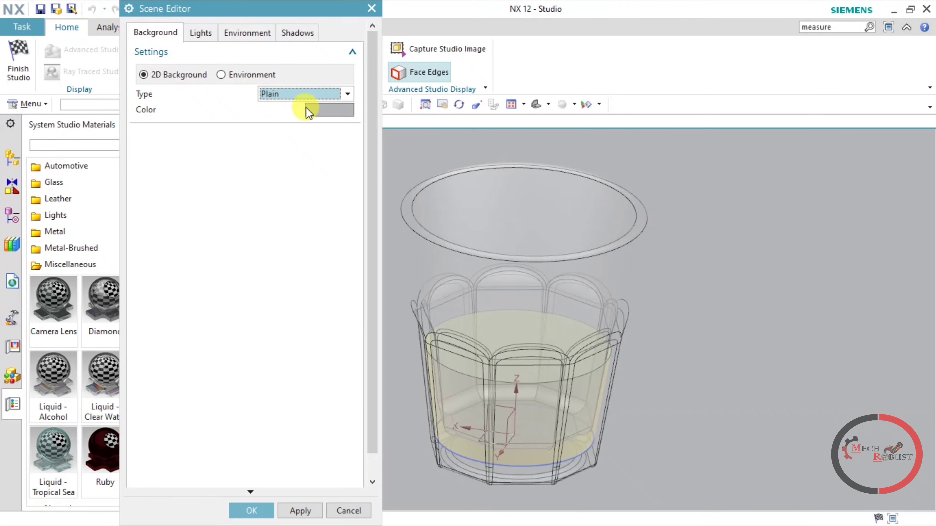
# Choose a darker grey background colour and apply the scene settings.
pyautogui.click(308, 109)
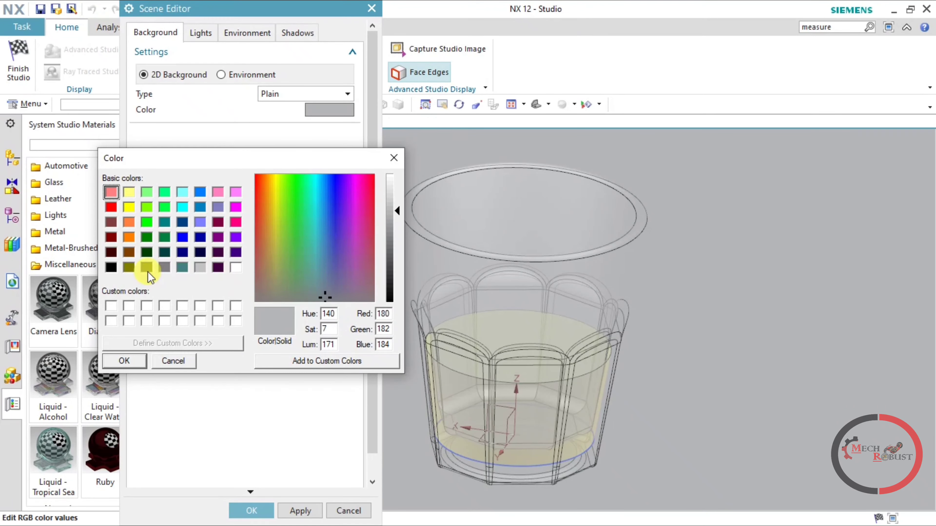
pyautogui.click(113, 268)
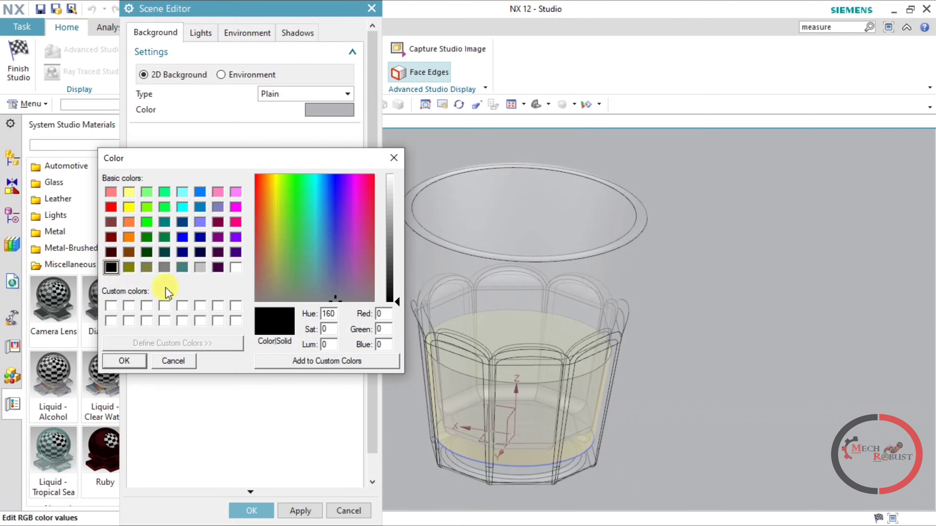
pyautogui.click(164, 268)
pyautogui.click(124, 361)
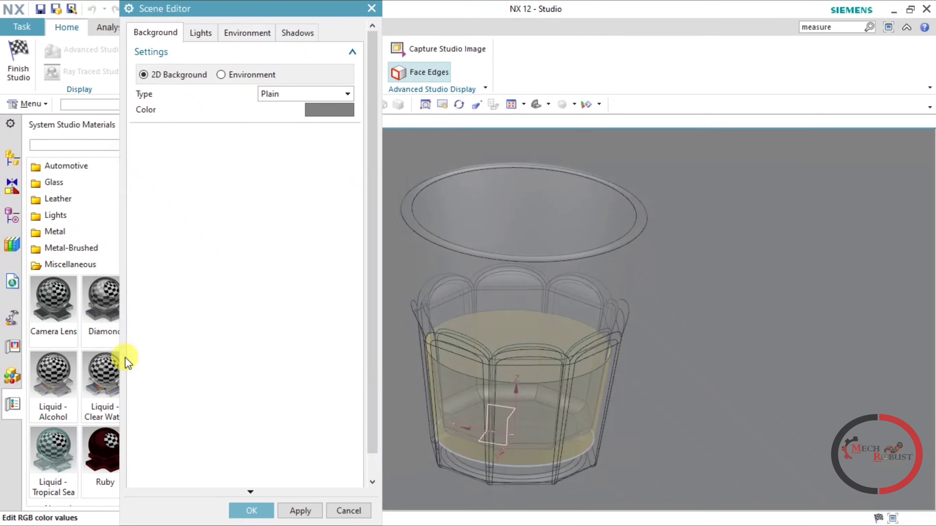
pyautogui.click(252, 511)
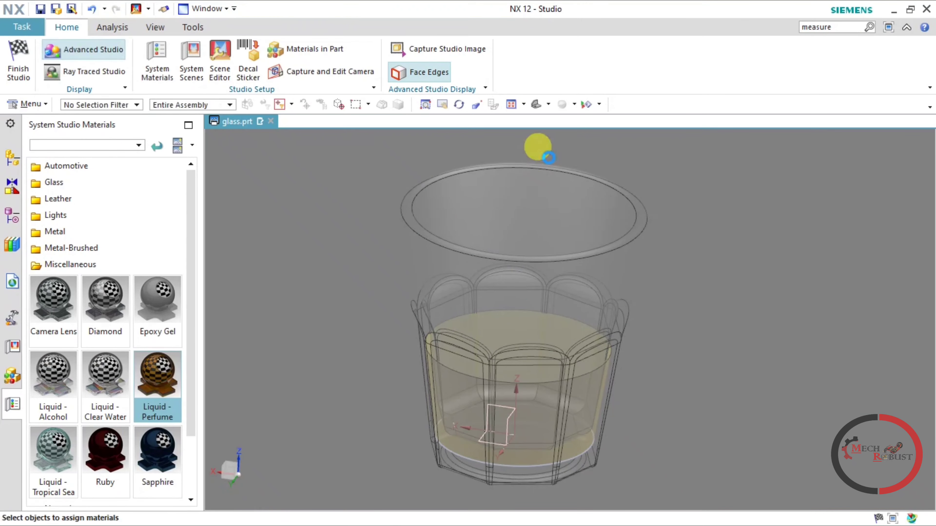
pyautogui.scroll(-2, 517, 203)
pyautogui.scroll(2, 516, 203)
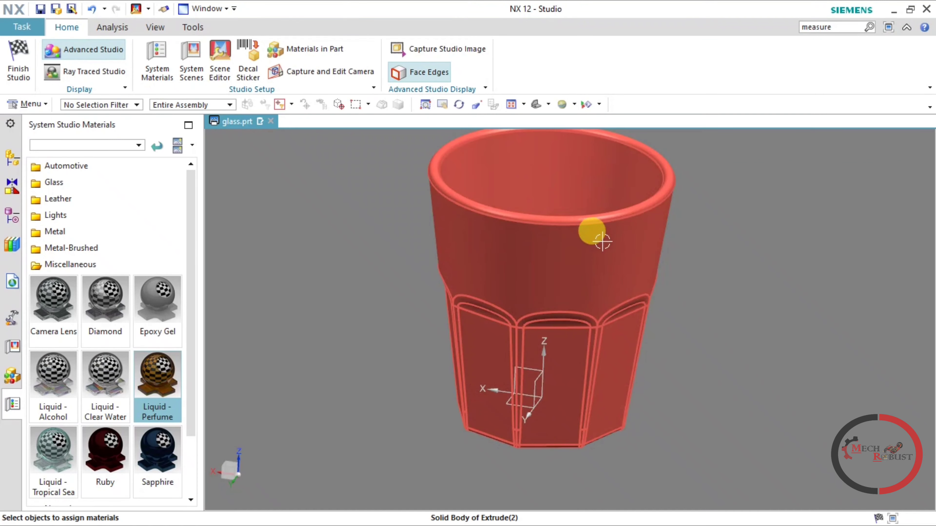
pyautogui.scroll(1, 610, 266)
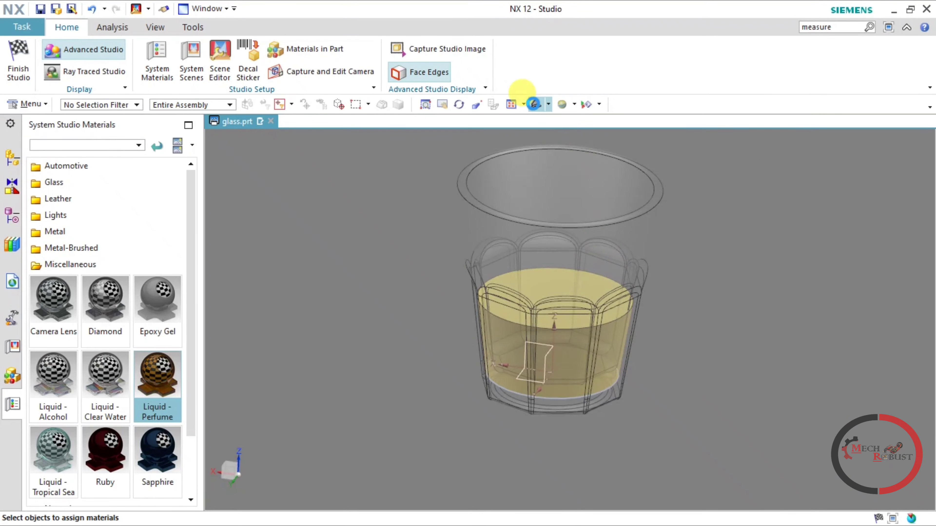
pyautogui.click(534, 104)
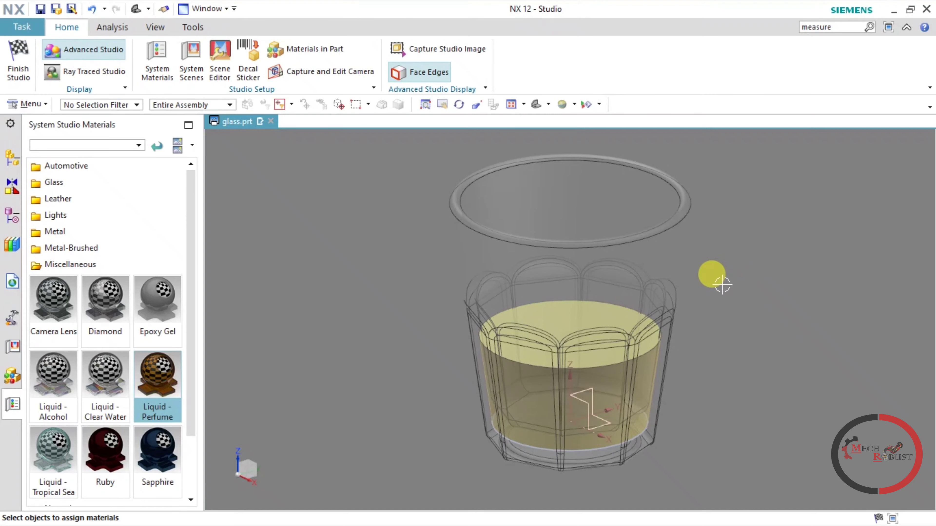
pyautogui.scroll(1, 717, 280)
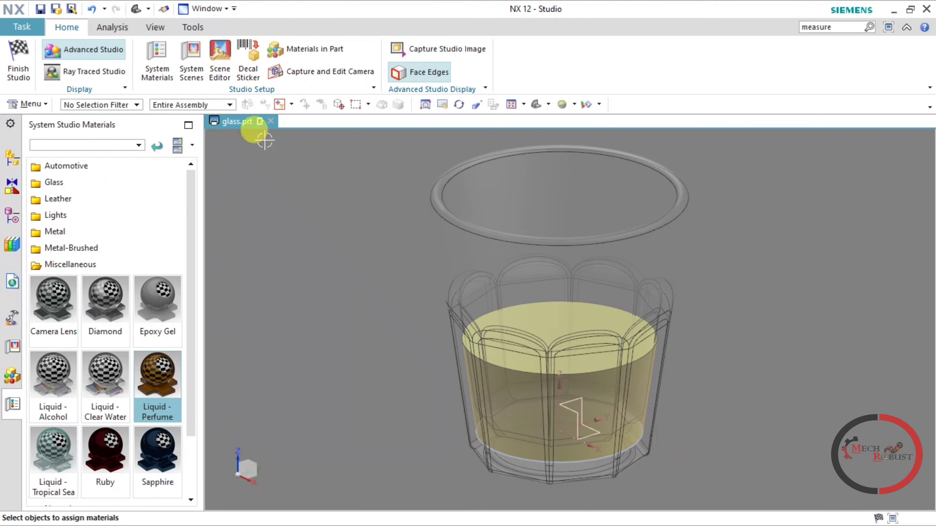
# Launch Ray Traced Studio to render the glass scene on the grey background.
pyautogui.click(81, 75)
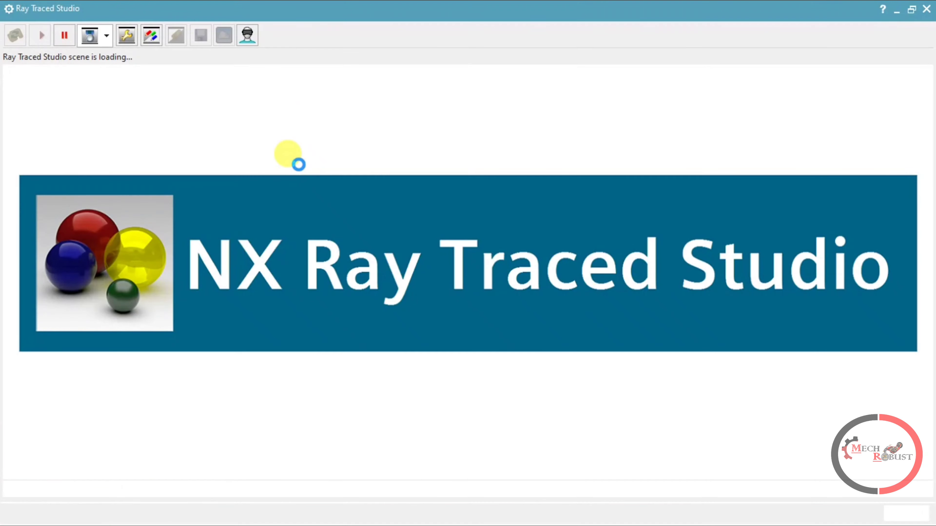